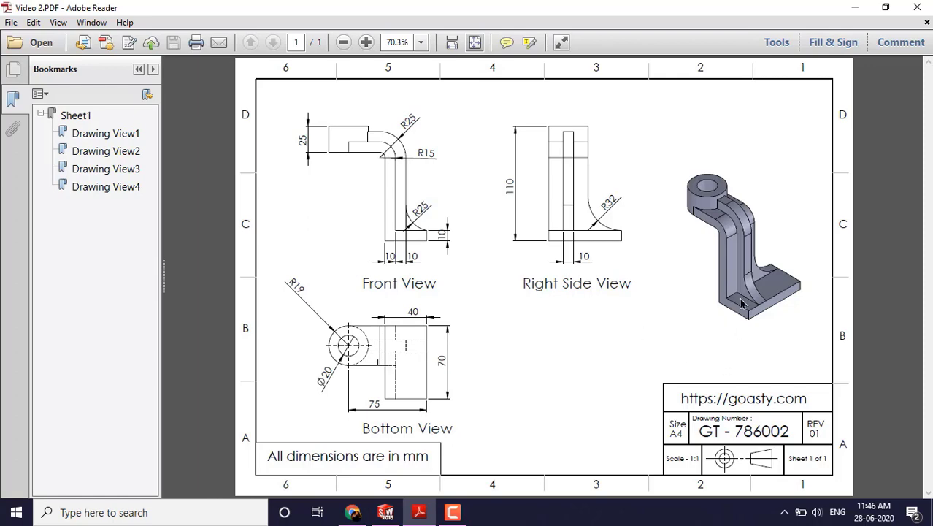
Switch from the PDF drawing to SOLIDWORKS and create a new part document
click(855, 8)
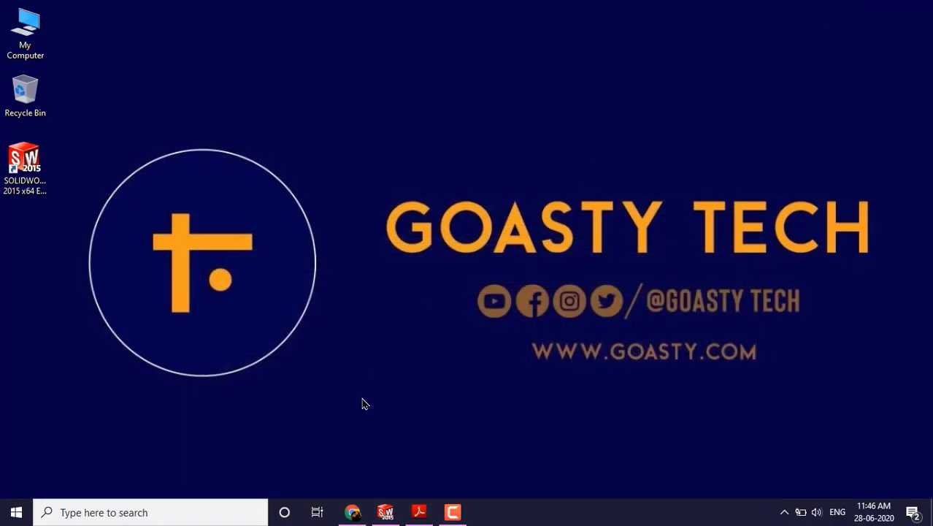
click(385, 512)
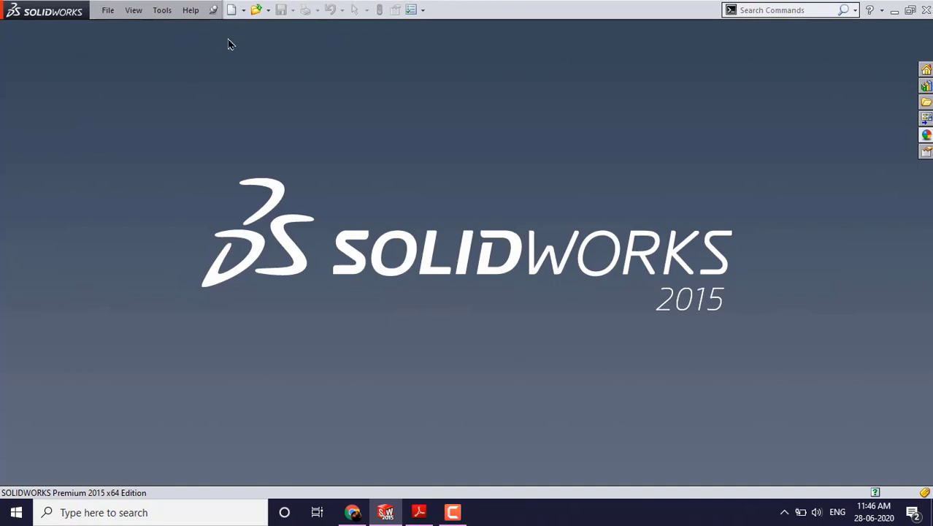
click(231, 10)
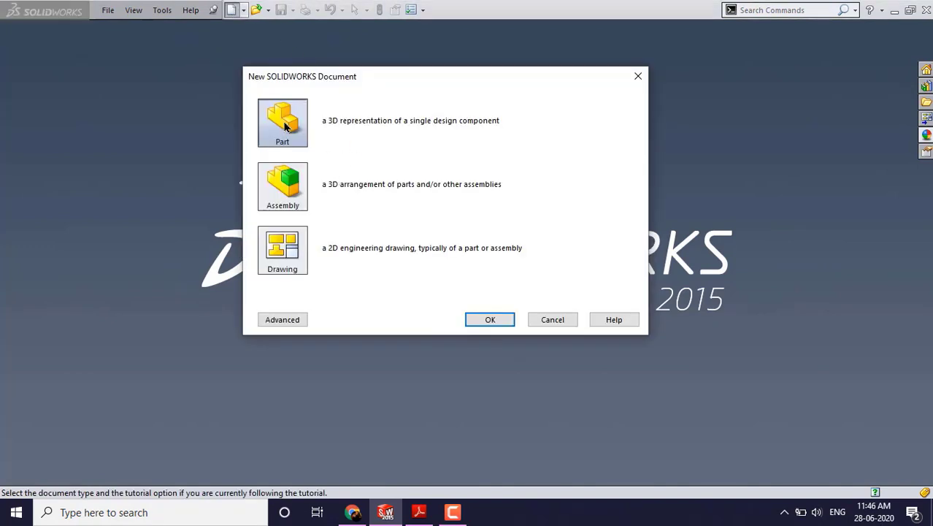
click(491, 323)
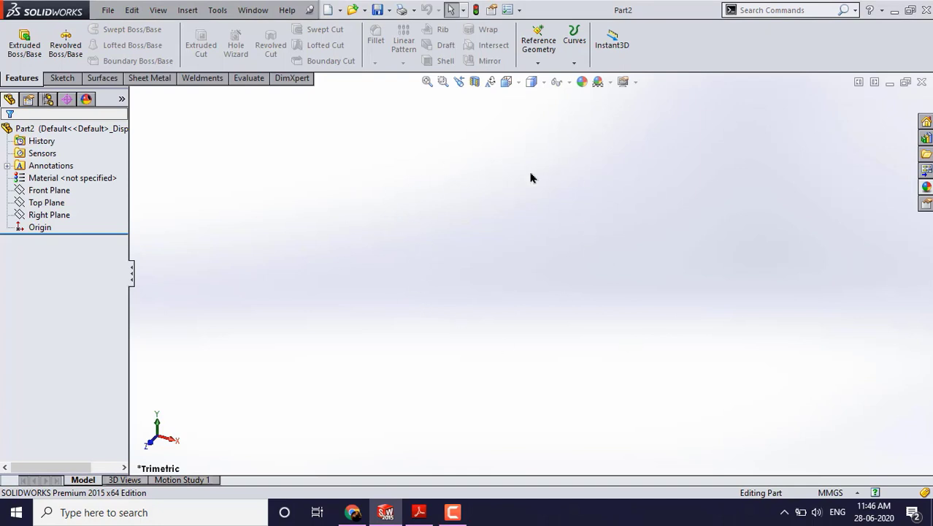
Show the Front, Top and Right planes in the graphics area
click(62, 218)
drag(82, 217, 57, 193)
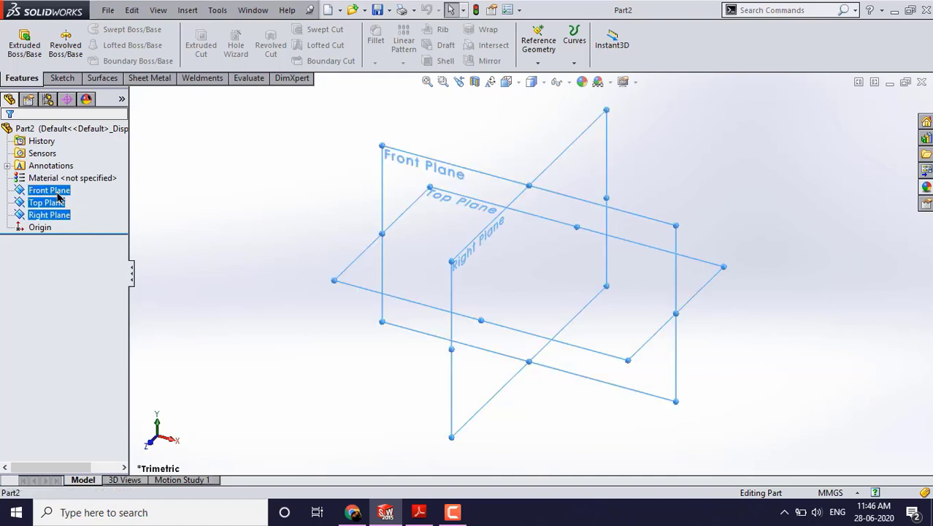
right_click(59, 196)
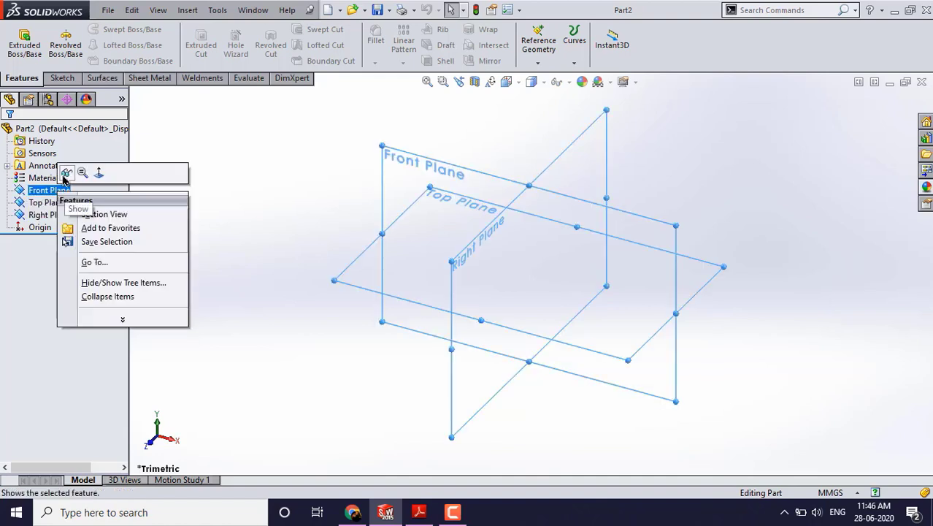
click(65, 174)
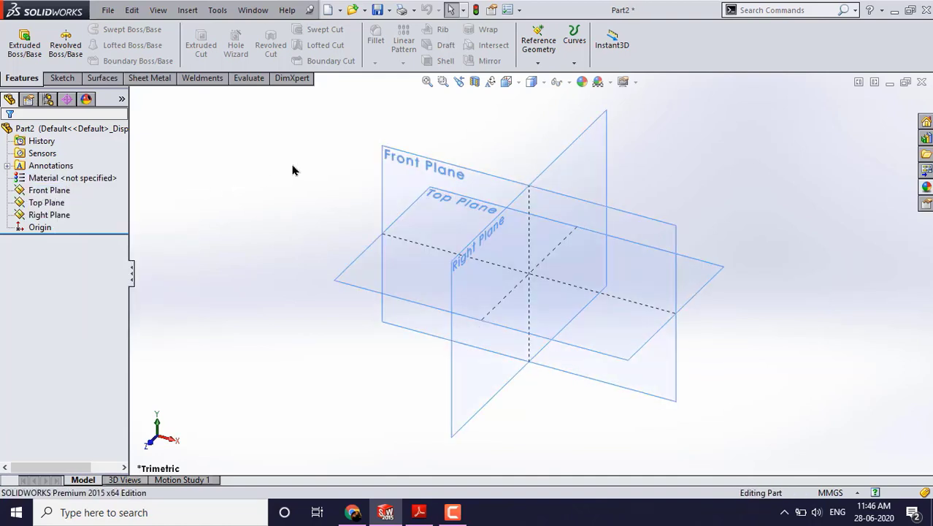
Check the base size in the PDF drawing and sketch a center rectangle about 92 mm wide on the Front Plane, centred on the origin
click(421, 513)
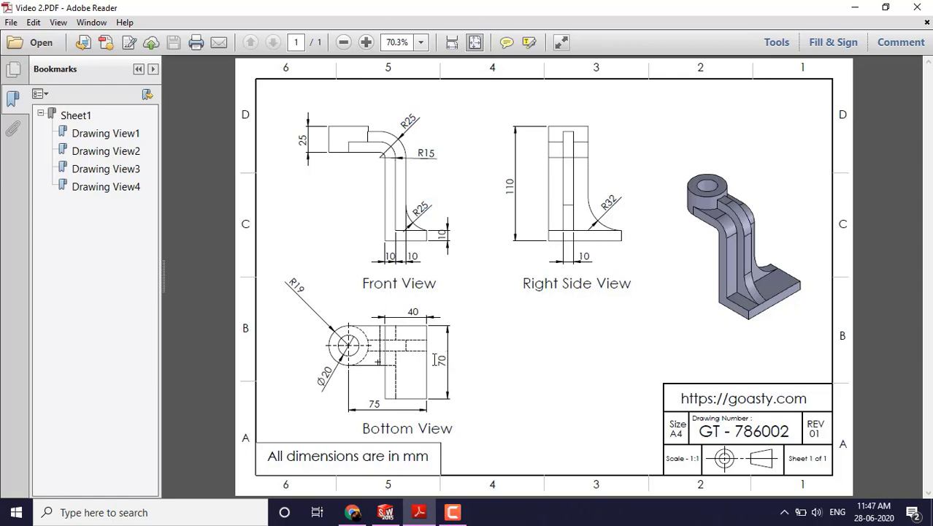
click(854, 8)
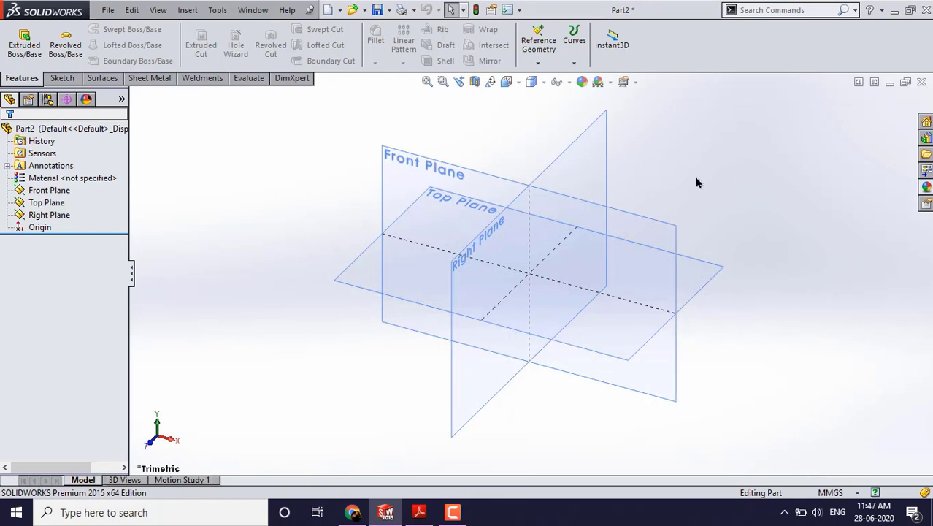
click(653, 222)
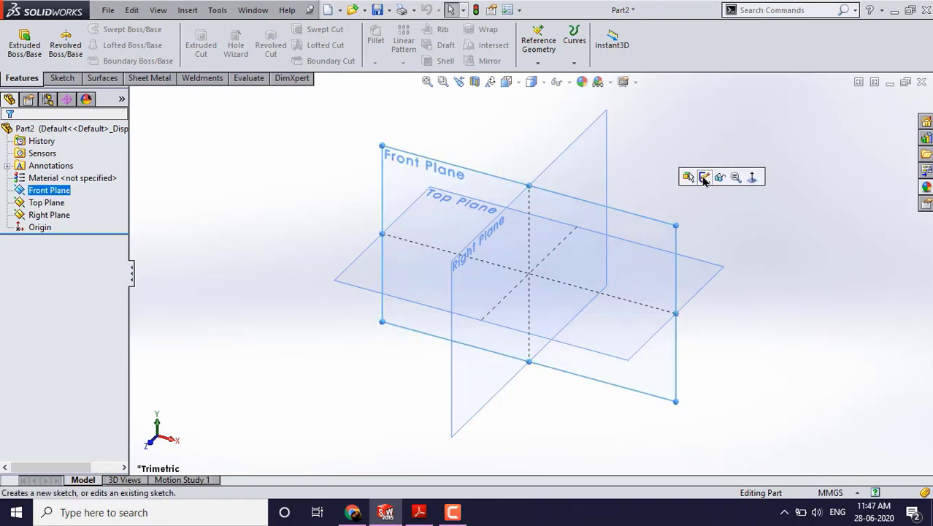
click(704, 178)
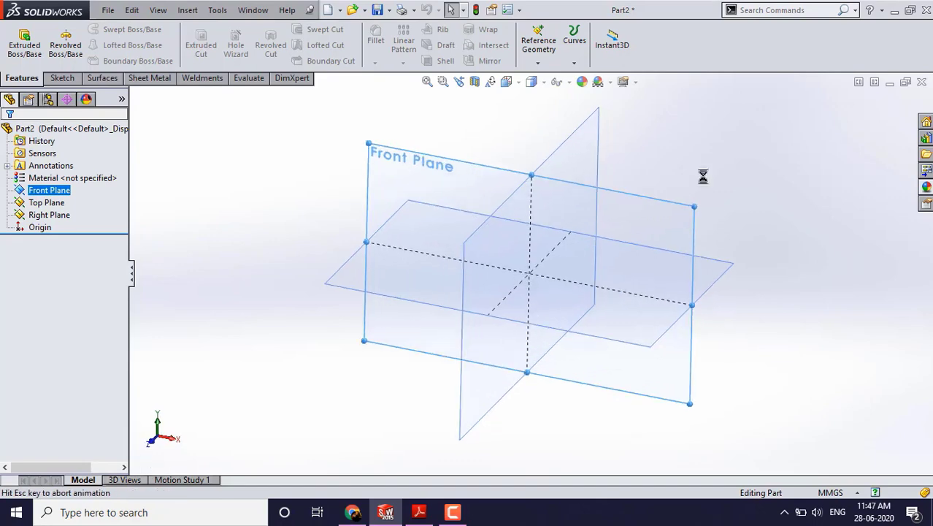
click(869, 234)
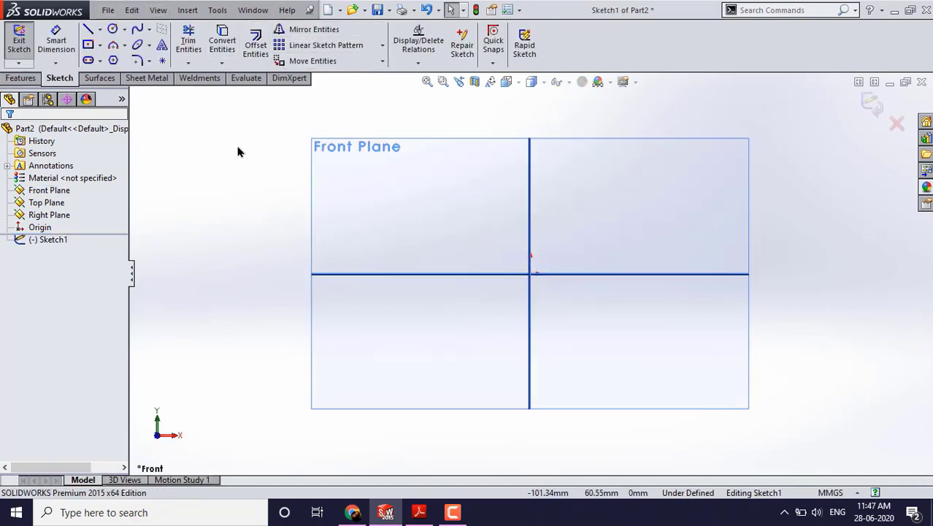
click(88, 44)
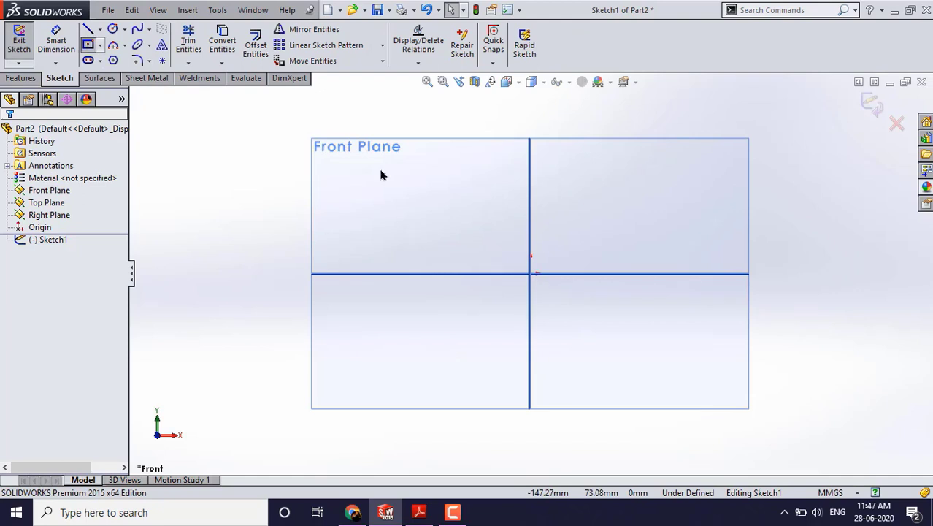
click(530, 274)
click(643, 189)
key(Escape)
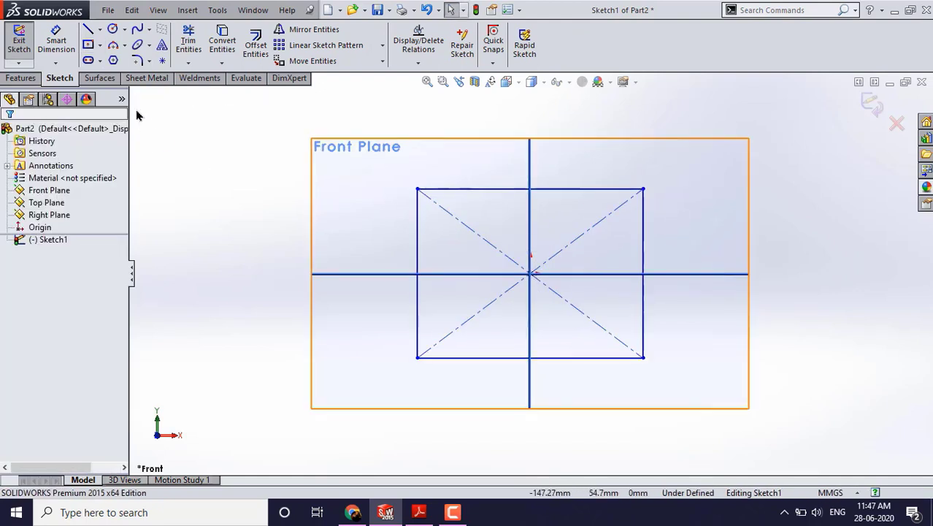
Dimension the upper horizontal edge of the rectangle to 40 mm
click(55, 42)
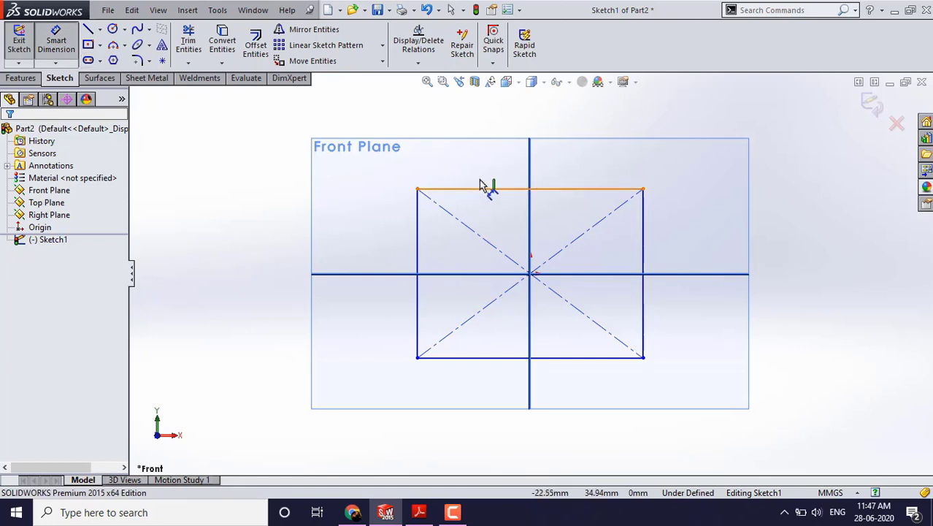
click(481, 185)
click(497, 165)
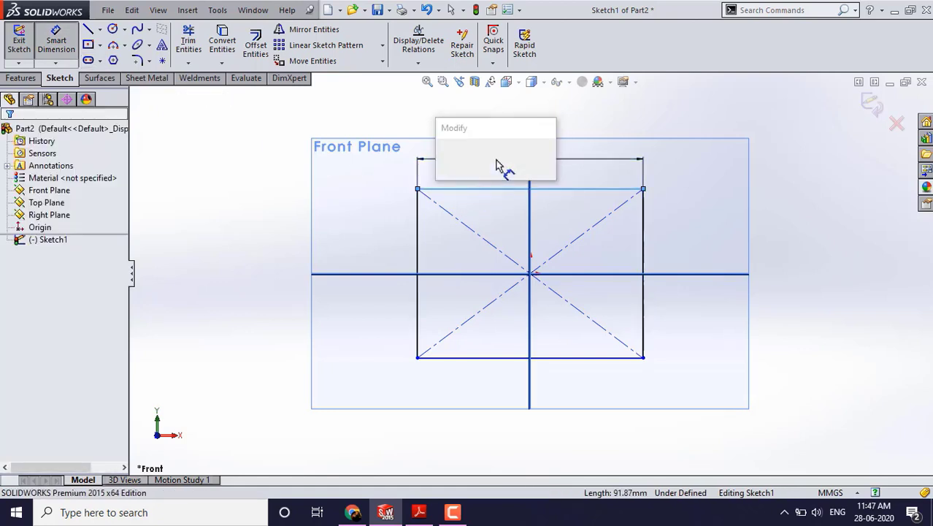
text(40)
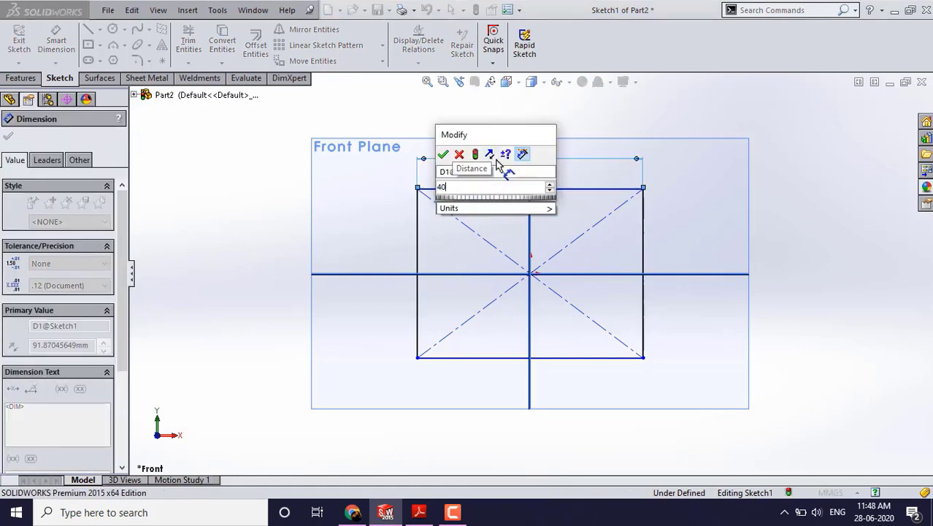
key(Return)
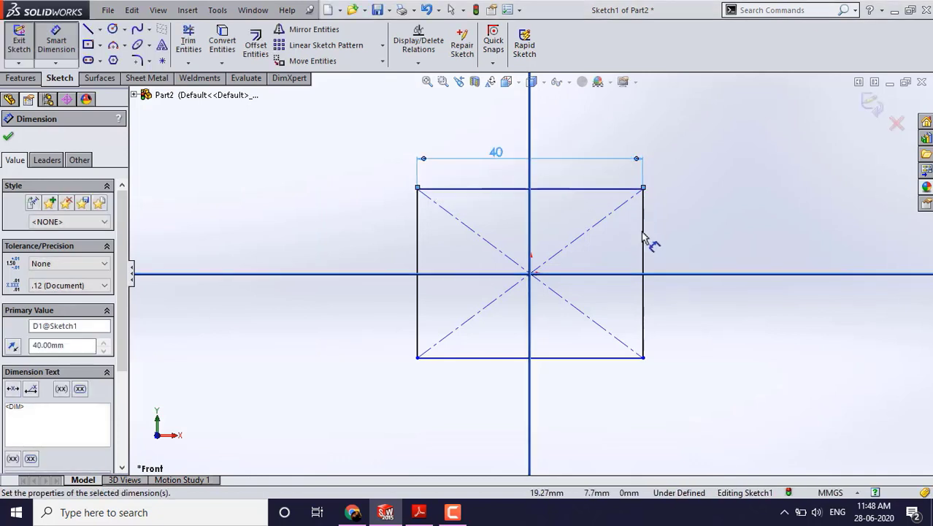
Dimension the rectangle's vertical edge to 70 mm and exit the sketch
click(644, 240)
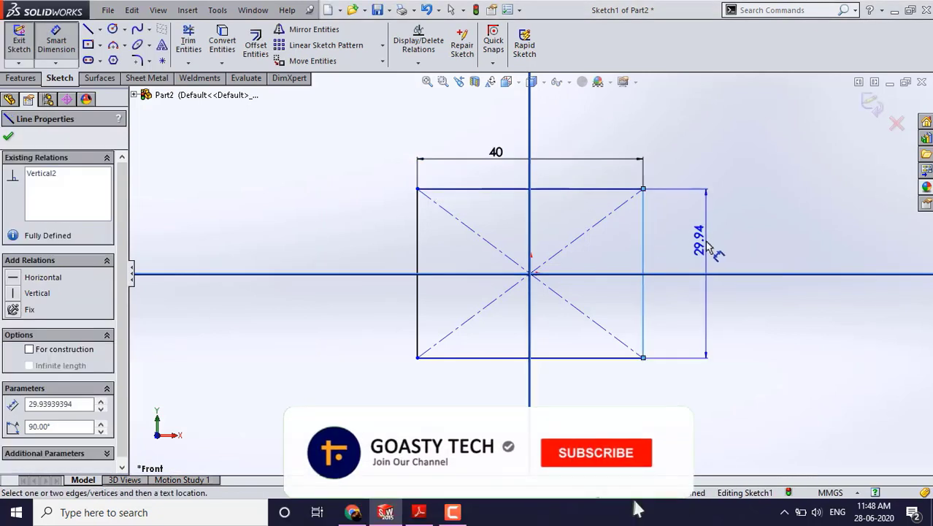
click(705, 244)
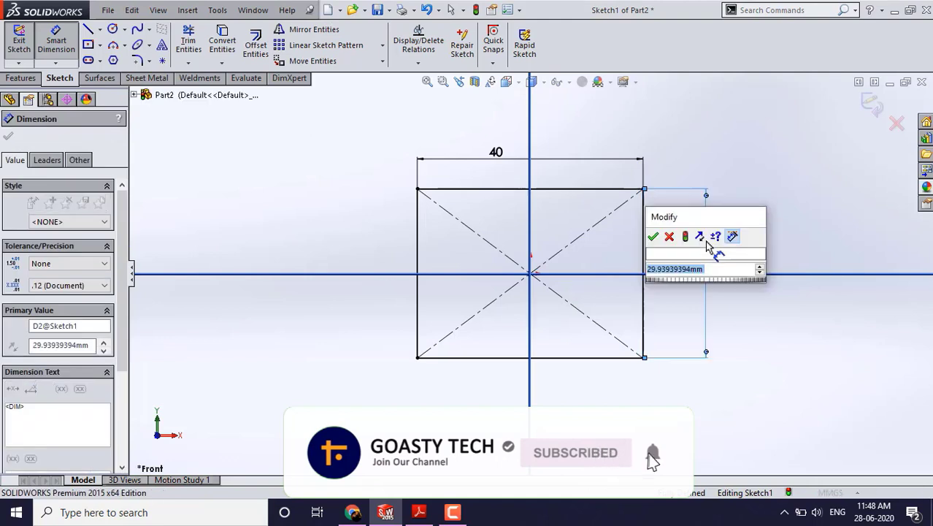
text(30)
key(Return)
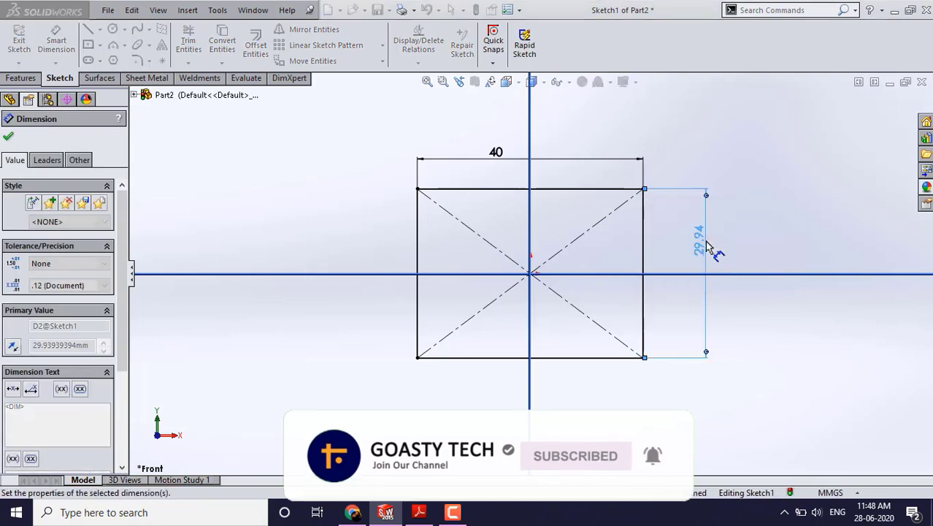
key(Escape)
scroll(528, 314, up, 3)
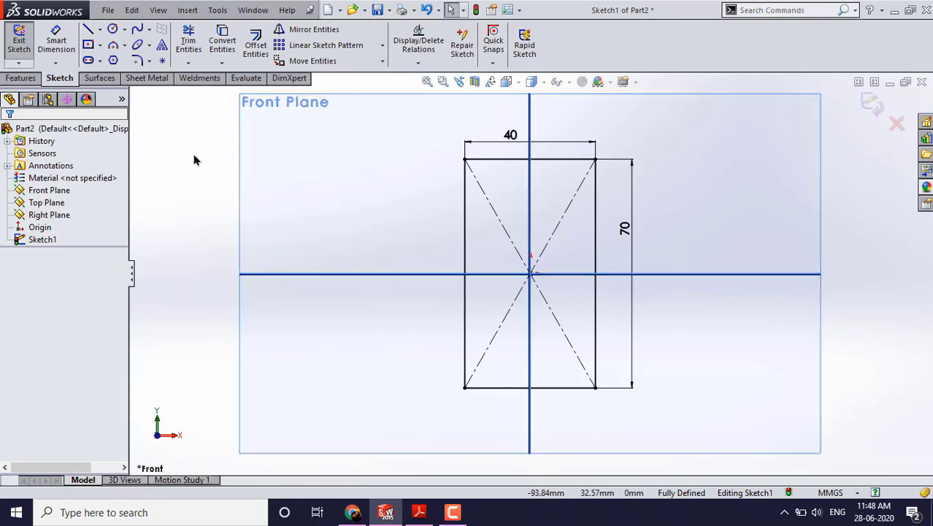
click(20, 38)
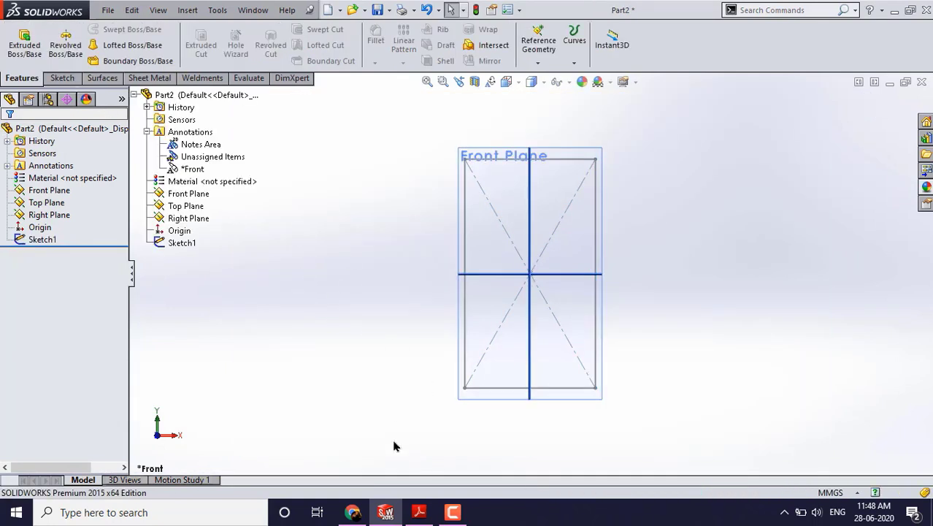
Check the base thickness in the PDF drawing and extrude the rectangle 10 mm as a boss with the Mid Plane end condition
click(419, 512)
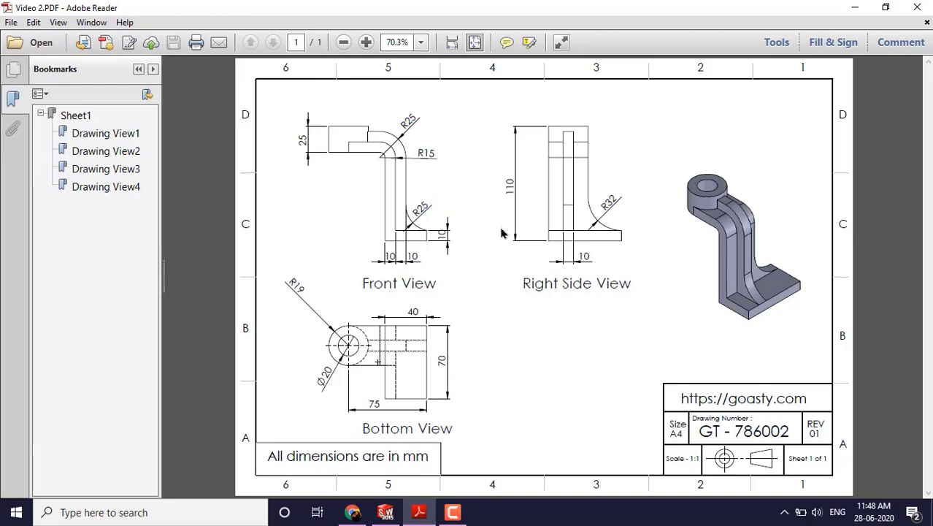
click(855, 7)
mouse_move(563, 322)
middle_down()
mouse_move(593, 189)
mouse_move(559, 166)
middle_up()
click(23, 47)
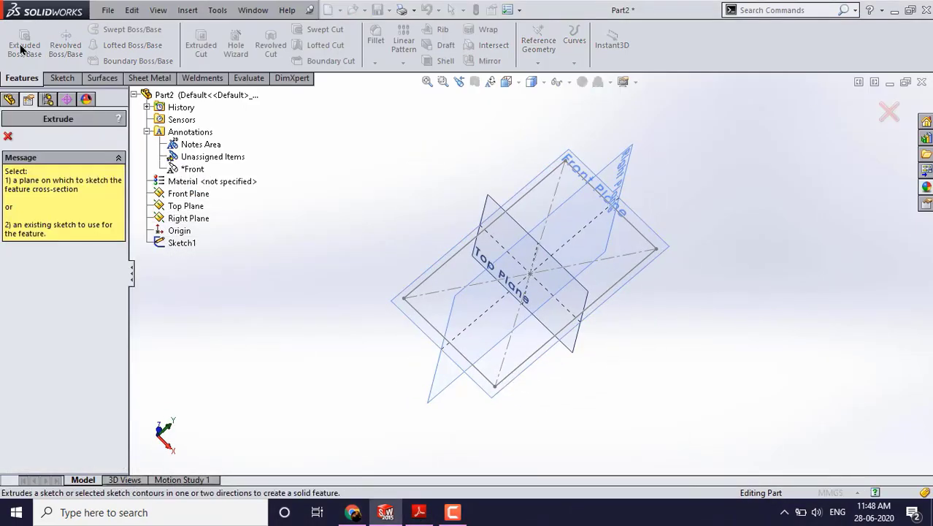
click(440, 279)
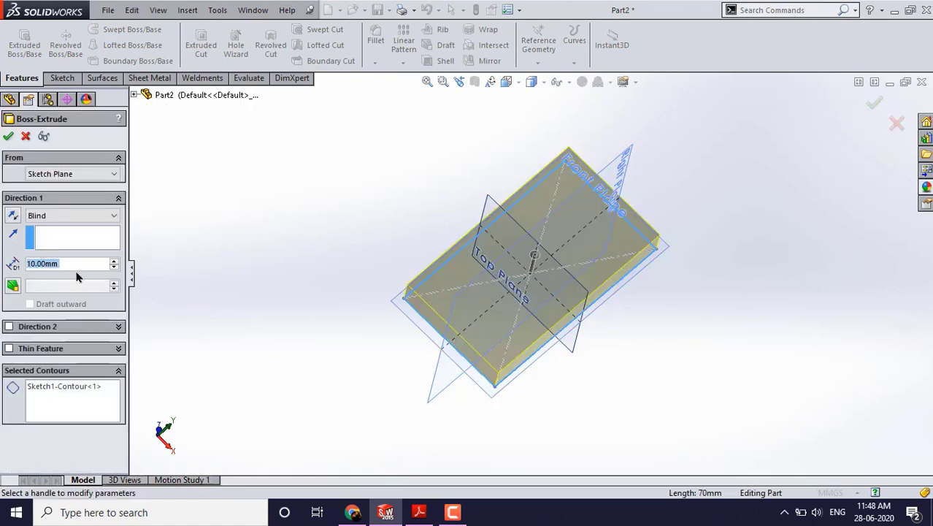
middle_drag(358, 358, 396, 293)
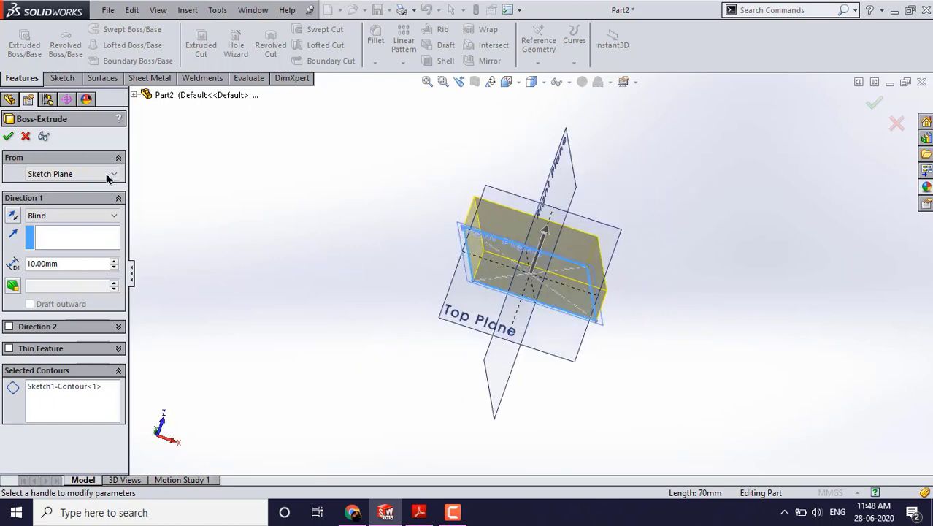
click(82, 214)
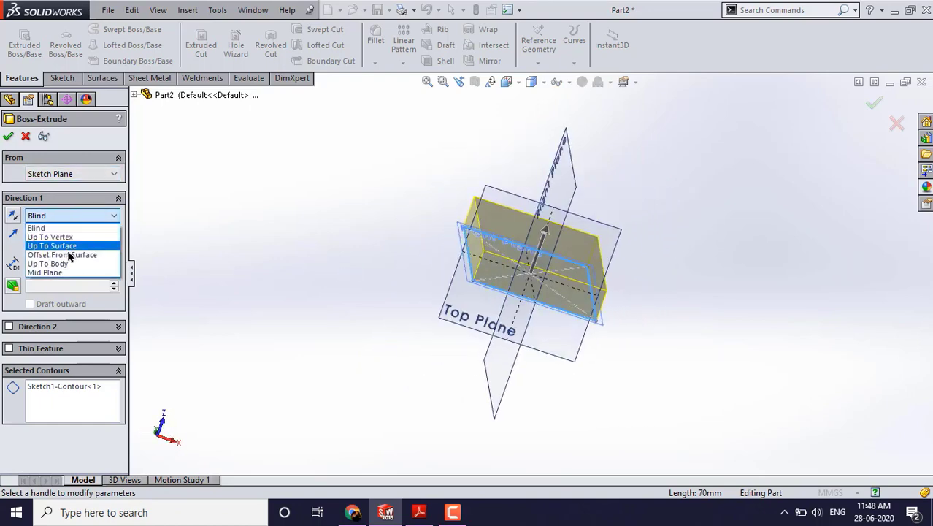
click(71, 272)
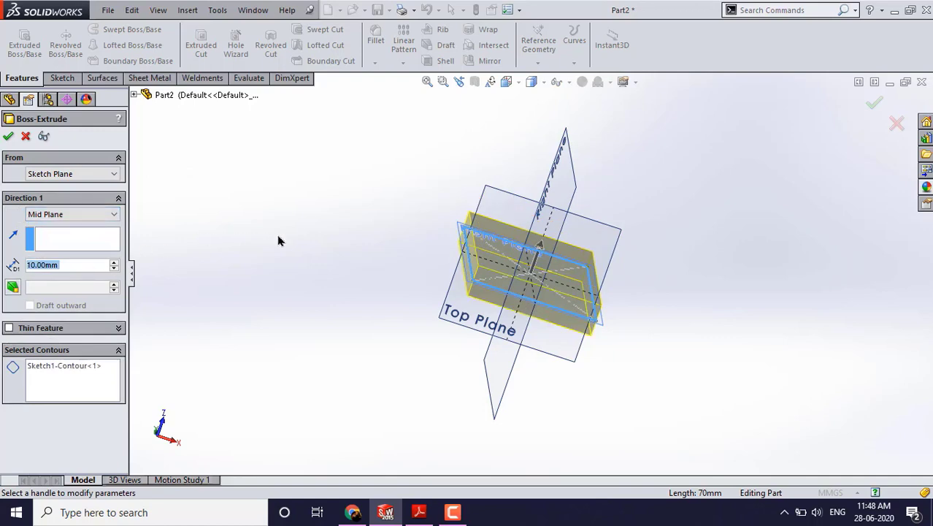
scroll(478, 312, down, 3)
middle_drag(487, 285, 463, 287)
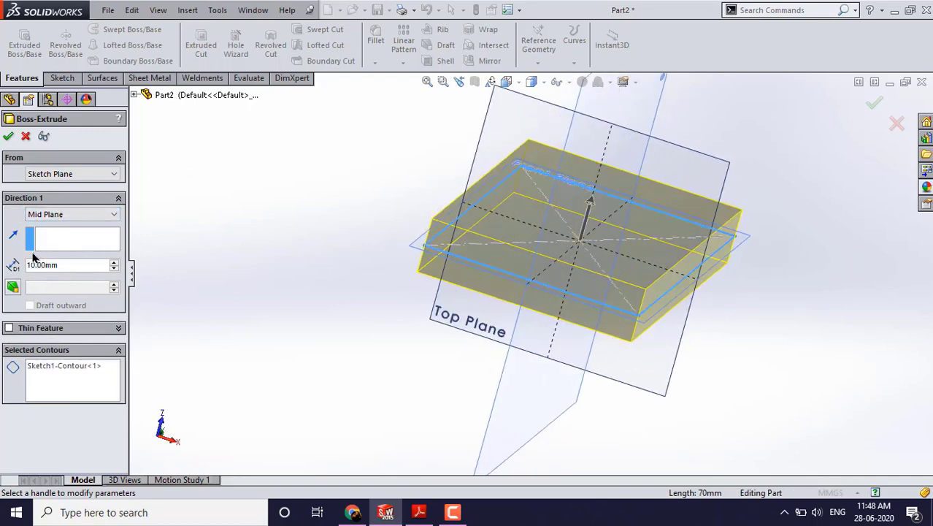
scroll(394, 291, down, 2)
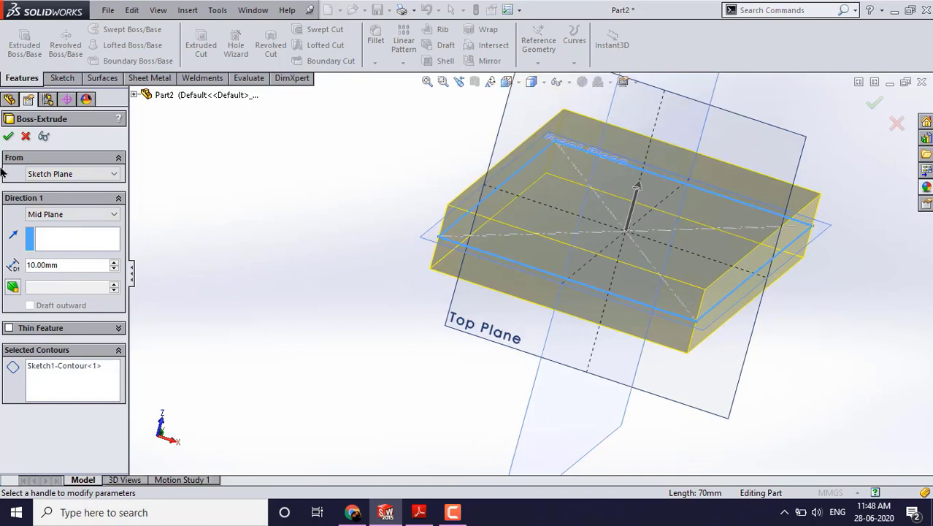
click(8, 137)
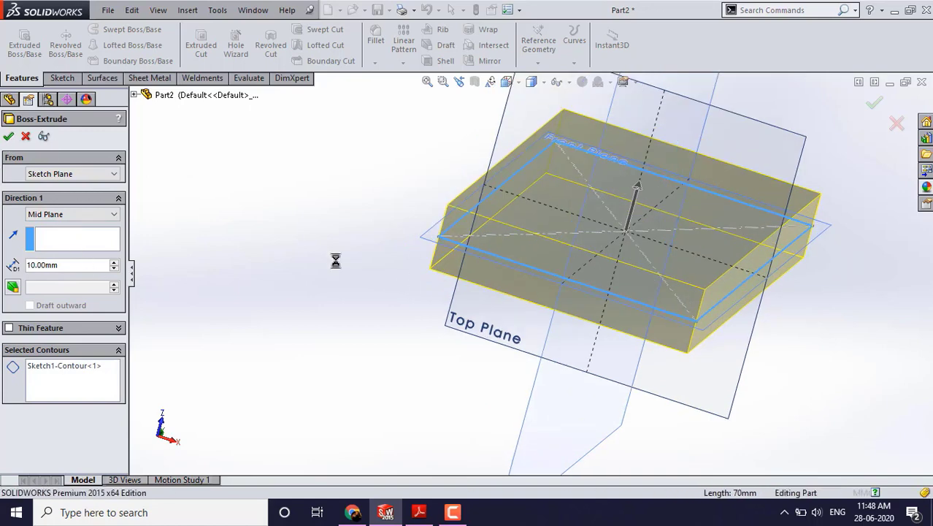
middle_drag(459, 332, 395, 385)
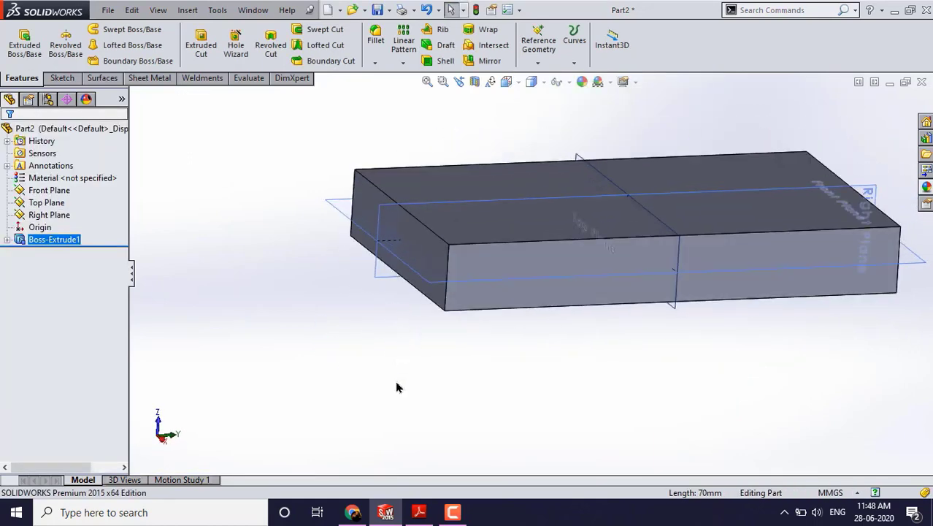
Consult the bracket's views in the PDF drawing for the next feature and return to the part in SOLIDWORKS
click(420, 513)
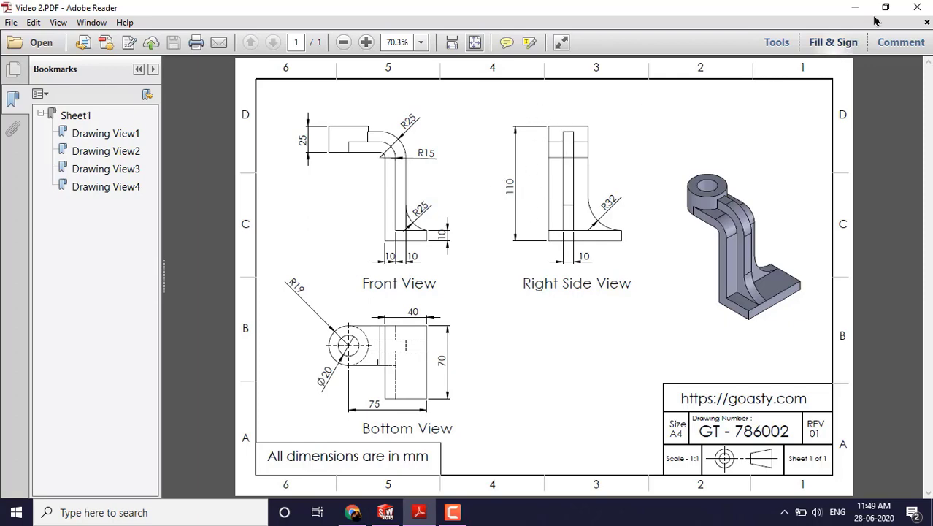
click(852, 7)
scroll(504, 219, up, 3)
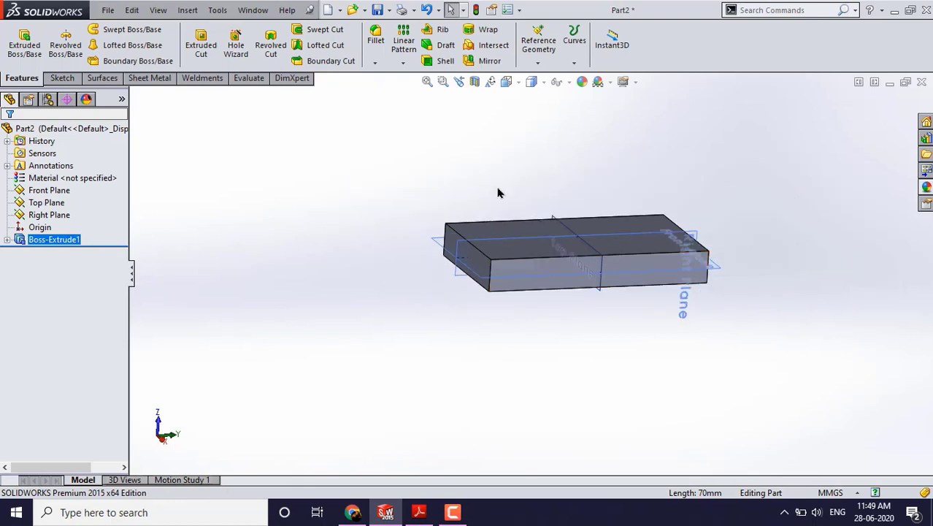
Create a reference plane offset 110 mm from the base plate's bottom face, with the offset flipped upward above the plate
middle_drag(500, 191, 473, 238)
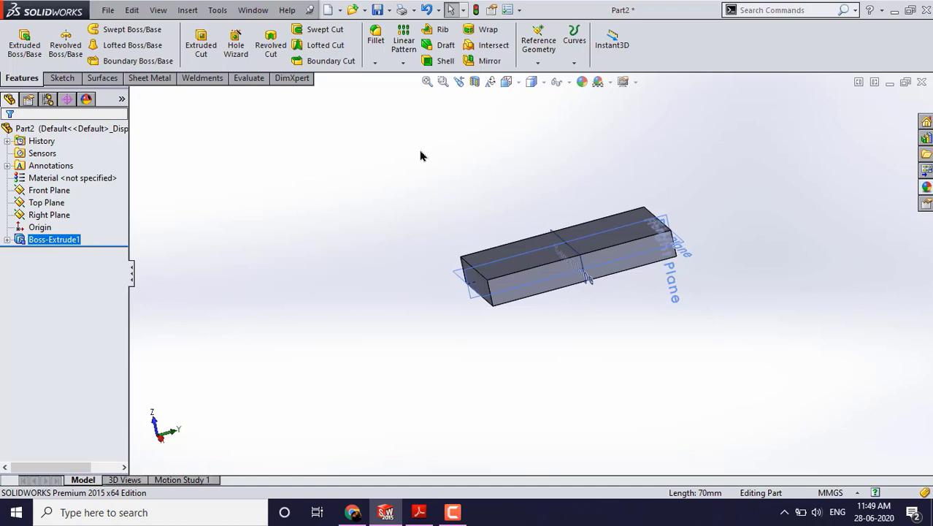
click(539, 63)
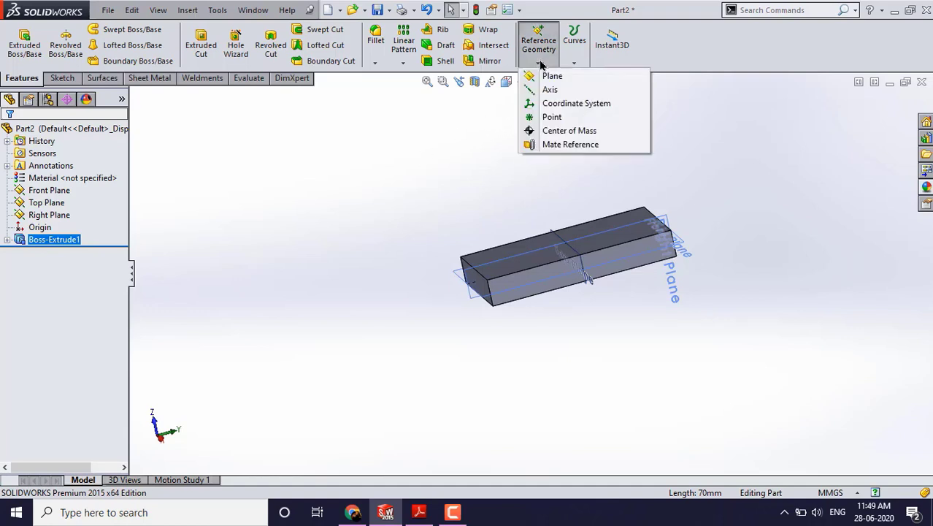
click(562, 81)
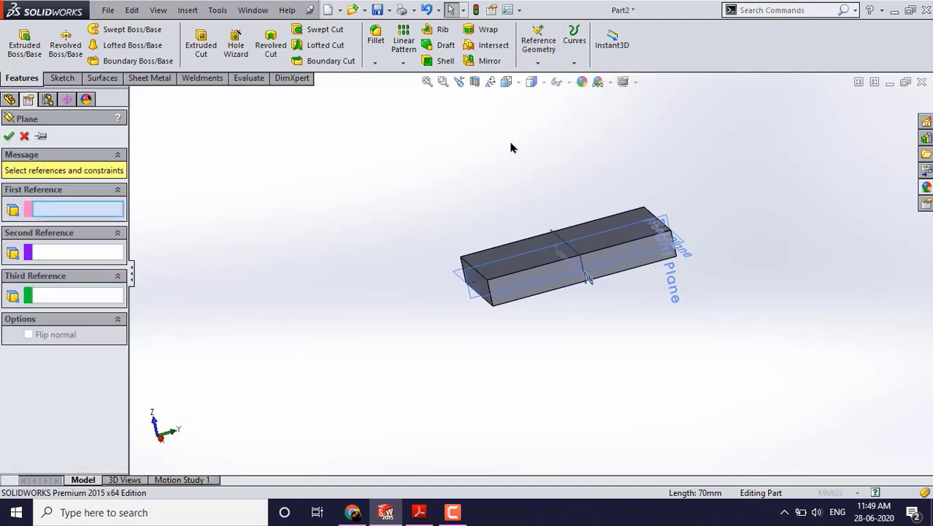
middle_drag(438, 288, 438, 234)
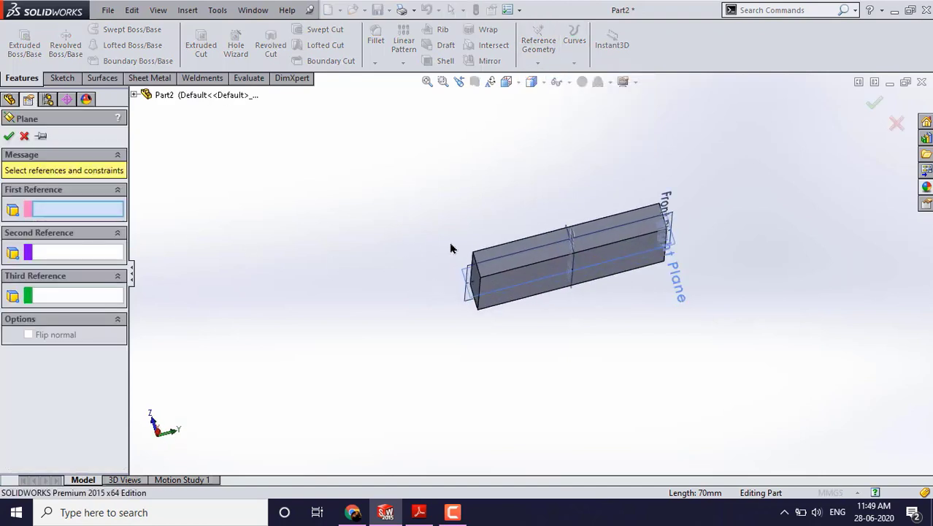
click(519, 277)
middle_drag(611, 213, 610, 273)
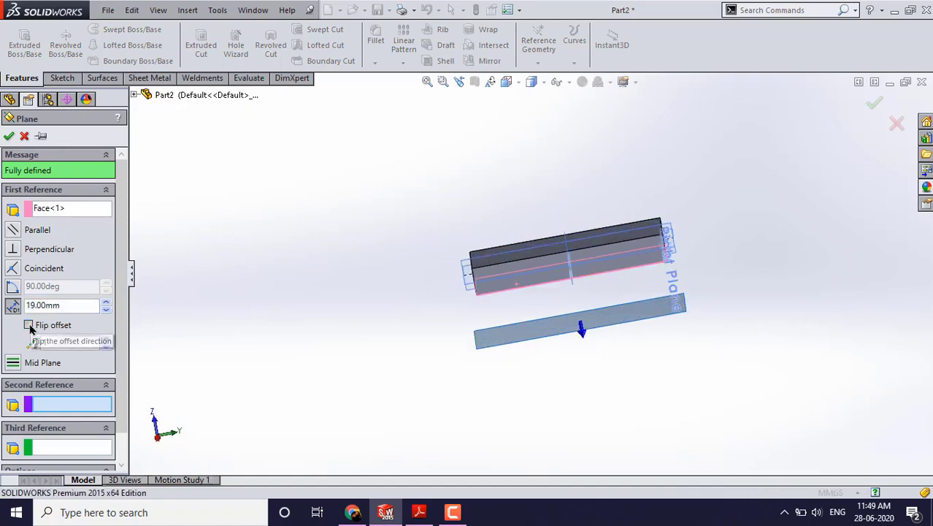
click(29, 326)
text(10)
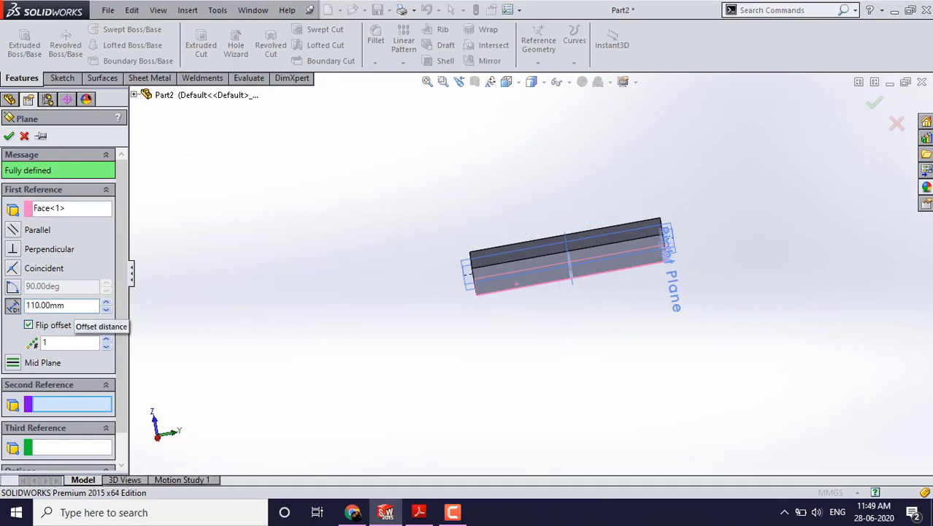
scroll(314, 312, up, 6)
scroll(584, 199, down, 2)
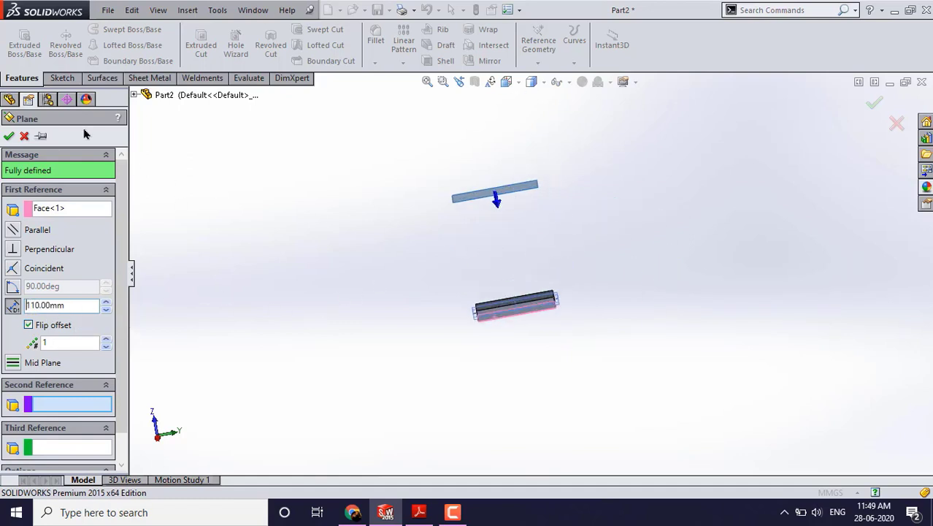
click(9, 135)
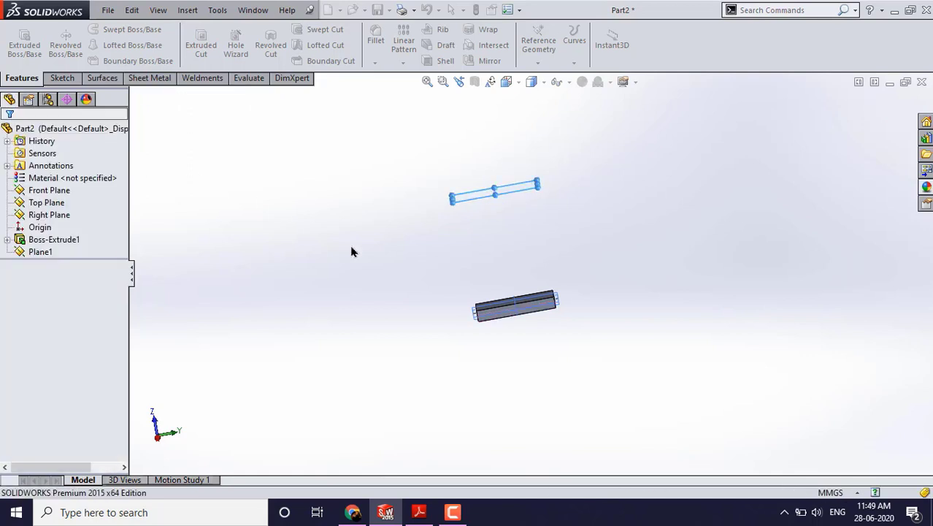
Start a sketch on the new offset plane and orient the view normal to it
middle_drag(412, 259, 460, 391)
click(61, 79)
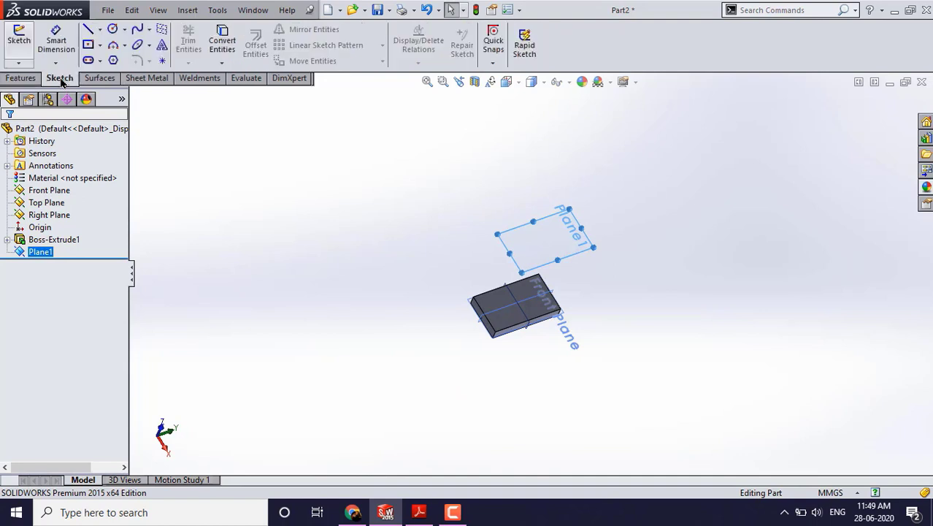
click(18, 38)
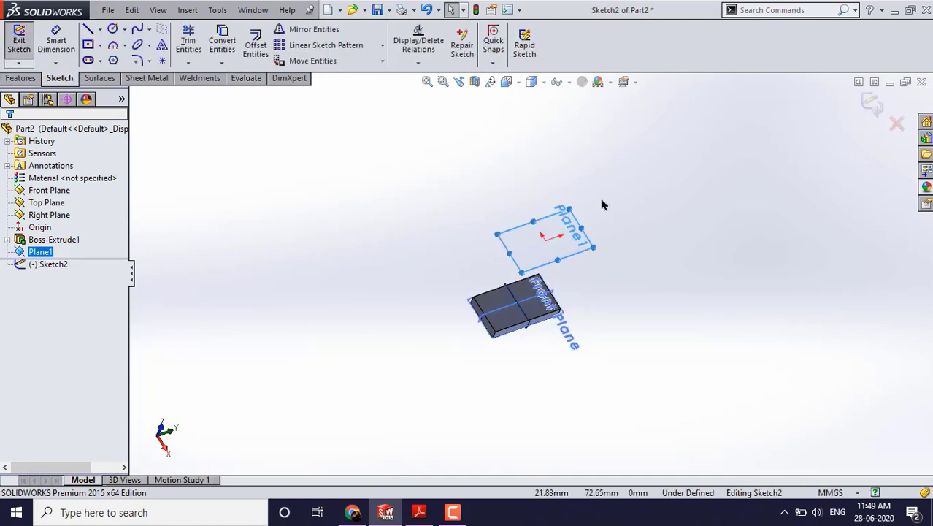
key(ctrl+8)
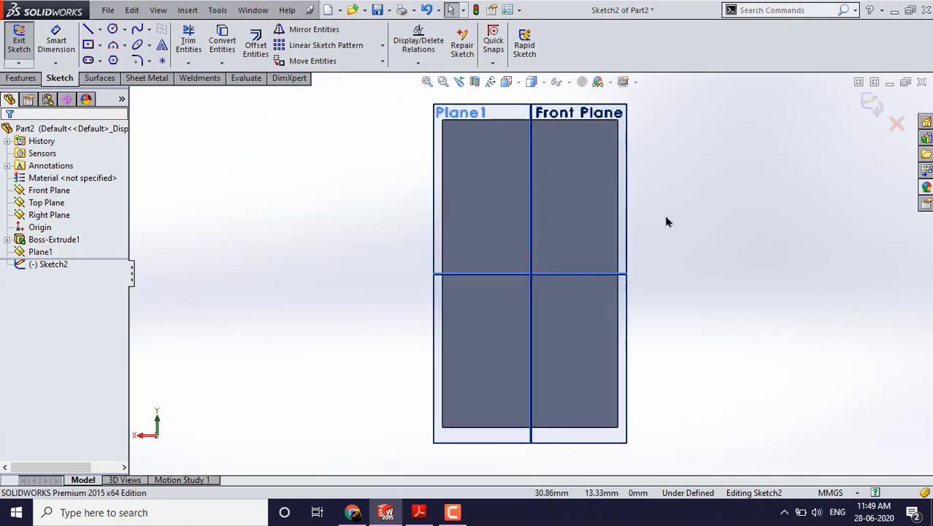
Check the boss radius in the PDF drawing and sketch a 19 mm radius circle centred about 55 mm left of and 21 mm above the origin
click(420, 515)
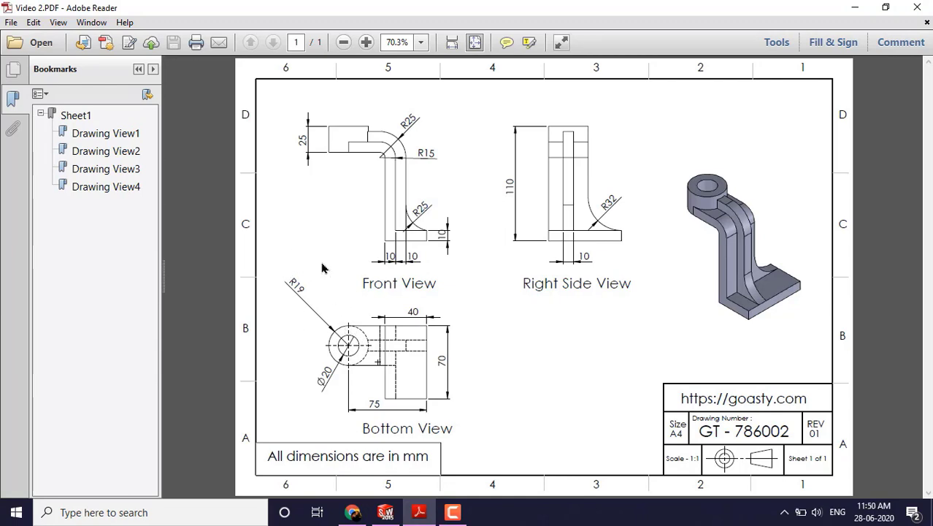
click(851, 7)
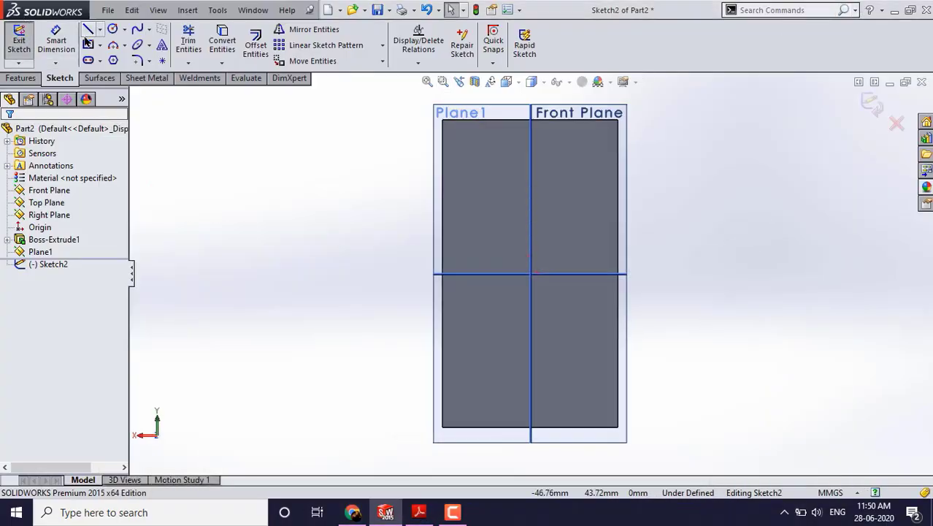
click(112, 31)
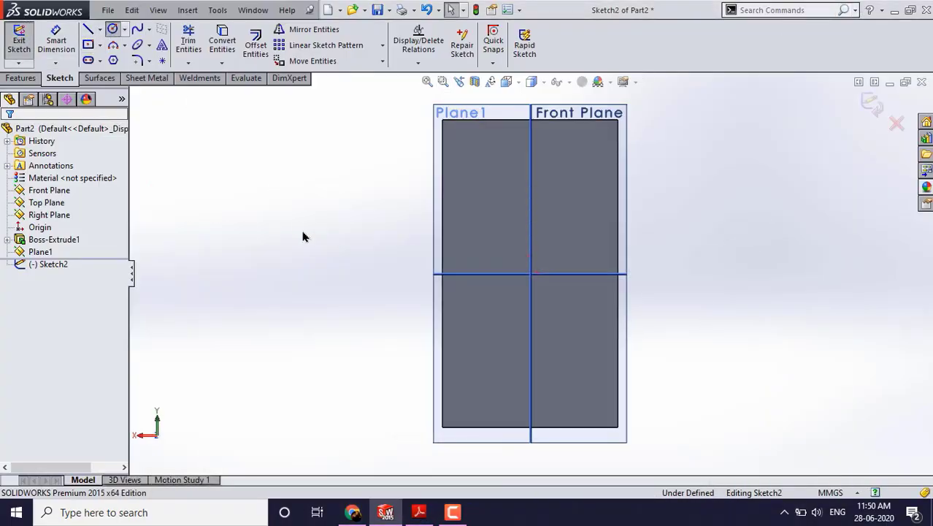
click(288, 180)
click(340, 170)
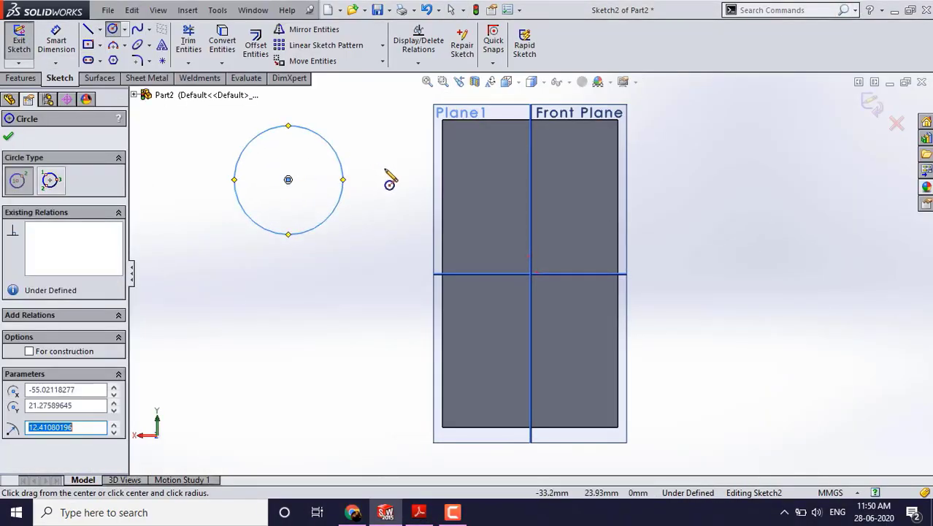
text(19)
key(Return)
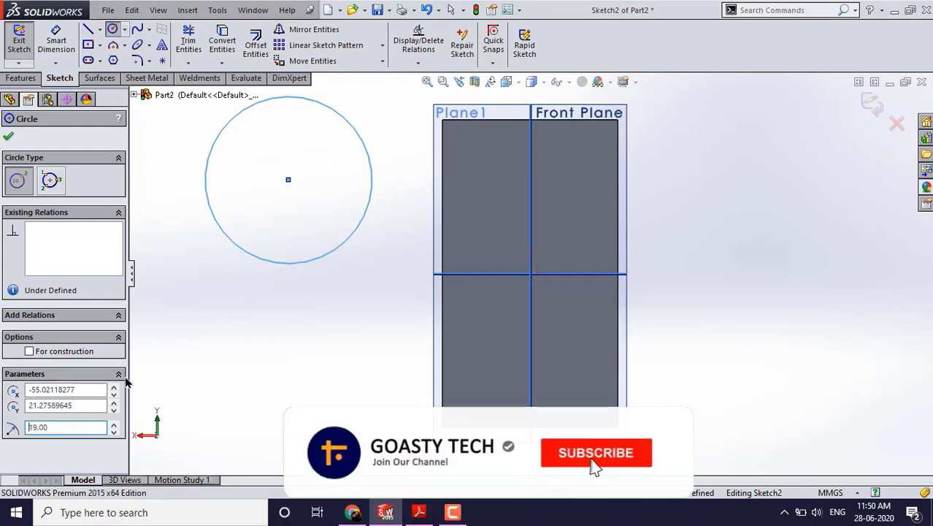
key(Escape)
Dimension the circle's diameter as 38 mm
click(56, 41)
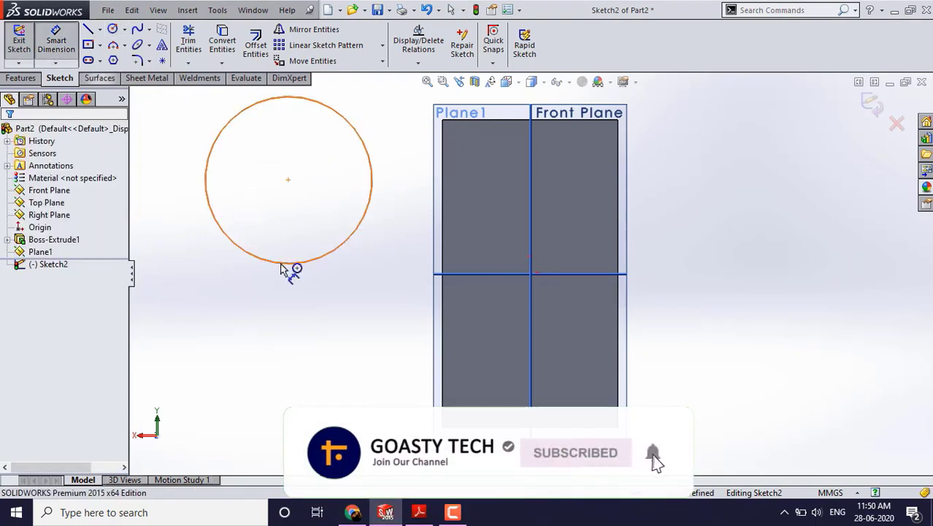
click(289, 263)
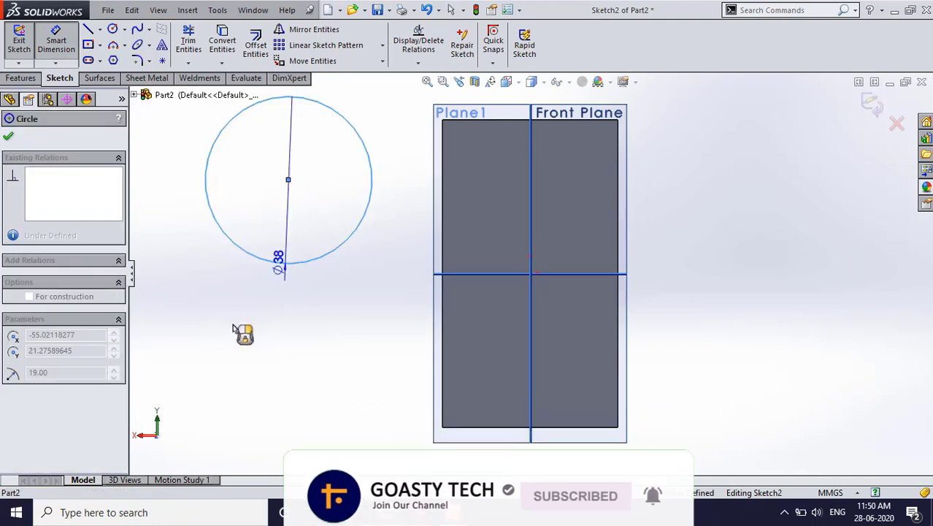
click(223, 335)
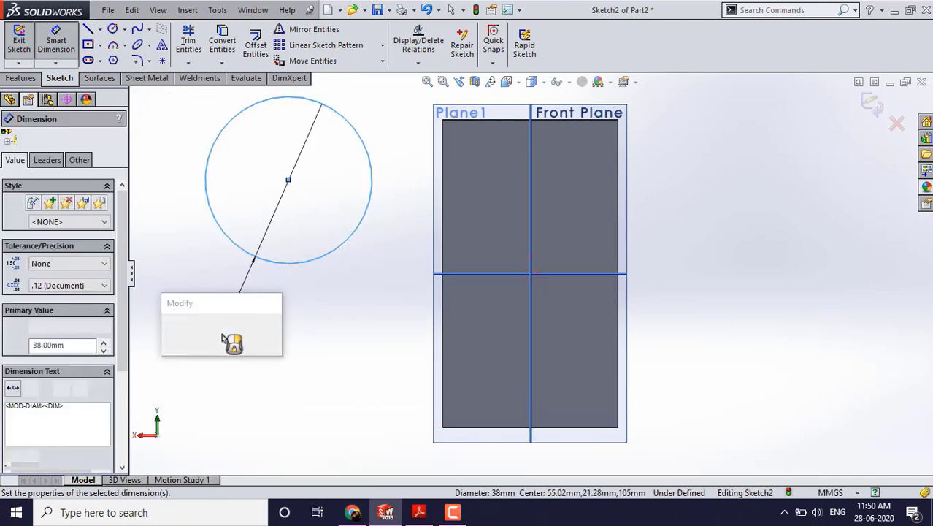
key(Return)
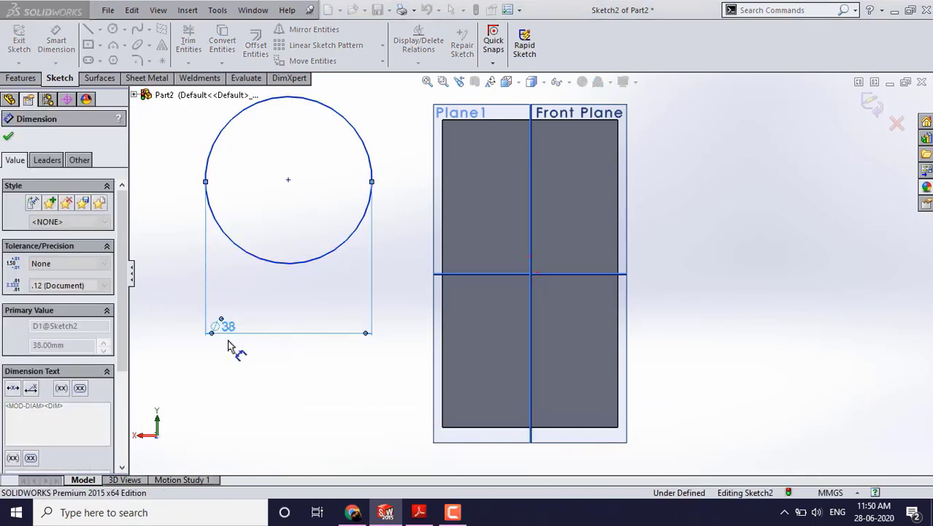
key(Escape)
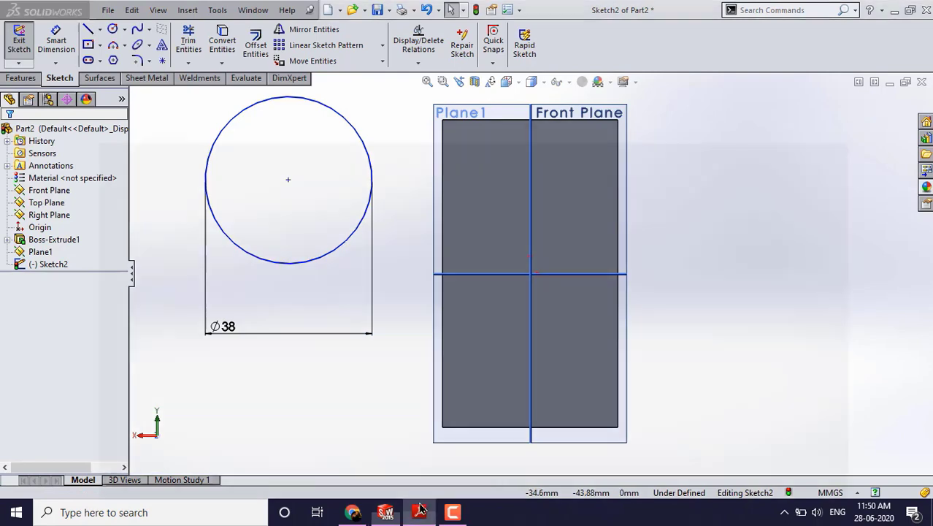
Check the boss offset in the PDF drawing and dimension the circle's centre 75 mm horizontally from the base plate's far vertical edge
click(420, 511)
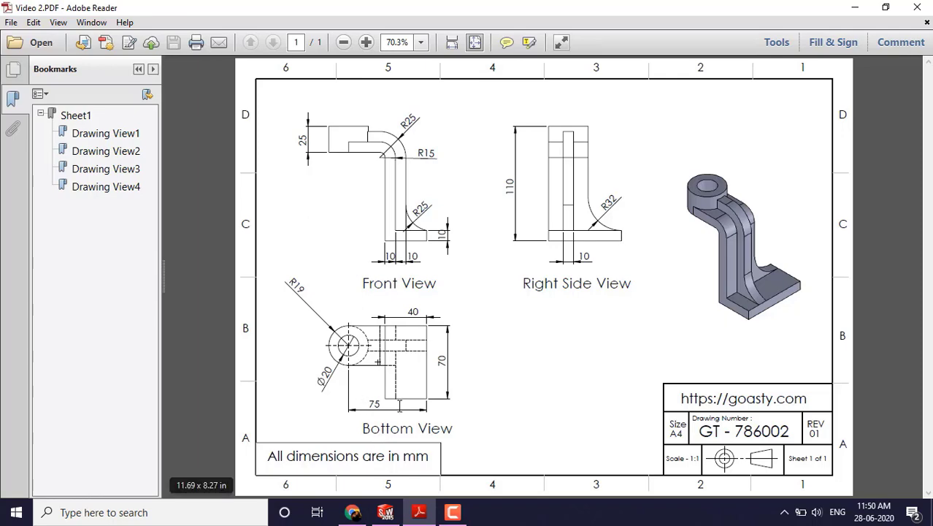
click(854, 7)
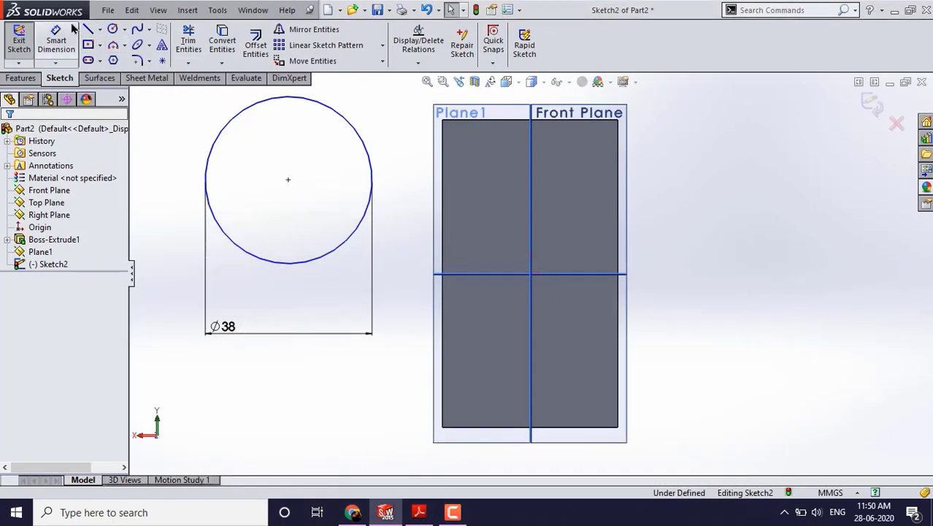
click(55, 40)
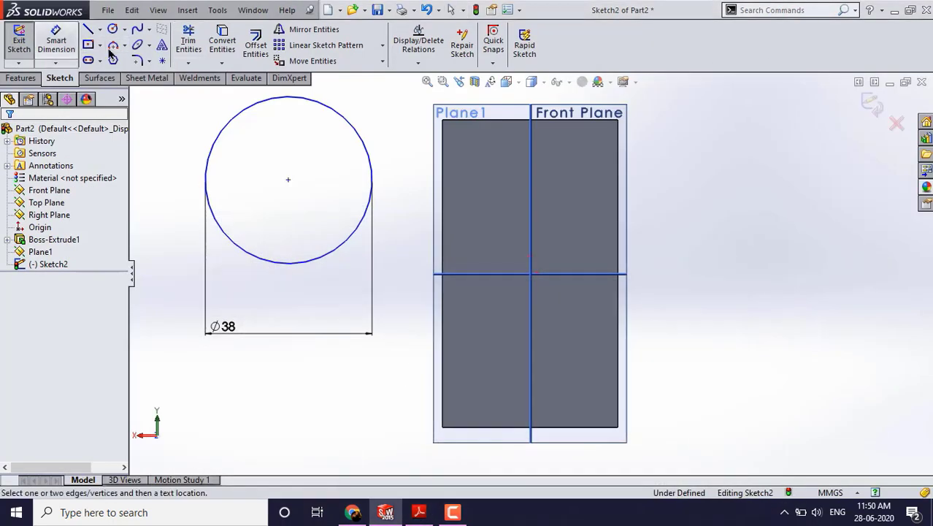
click(619, 387)
click(288, 180)
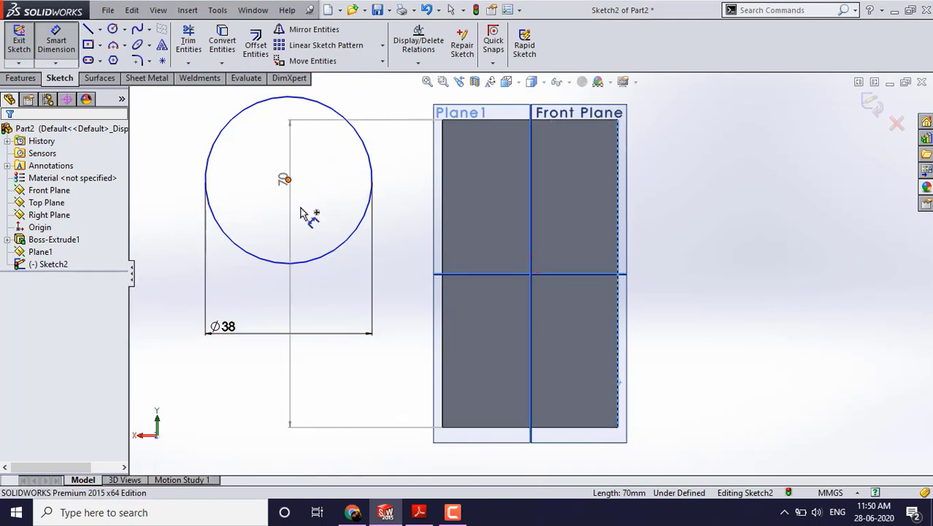
click(400, 453)
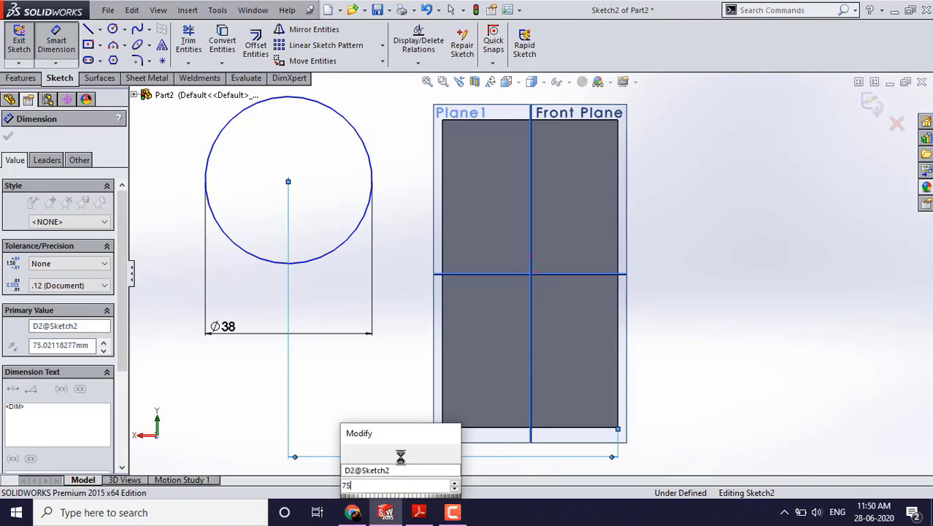
key(Return)
key(Escape)
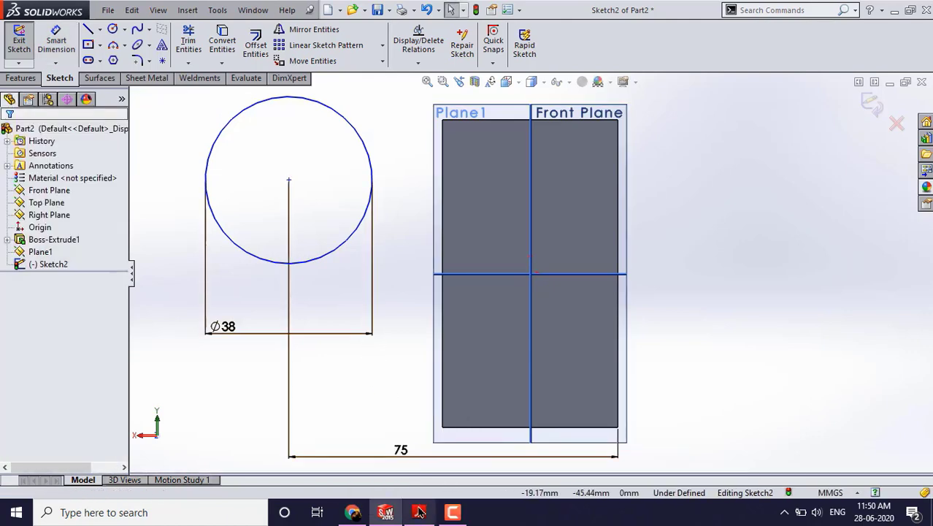
Consult the PDF's bottom view, dimension the circle's centre 19 mm below the base plate's upper edge, and exit the sketch
click(420, 513)
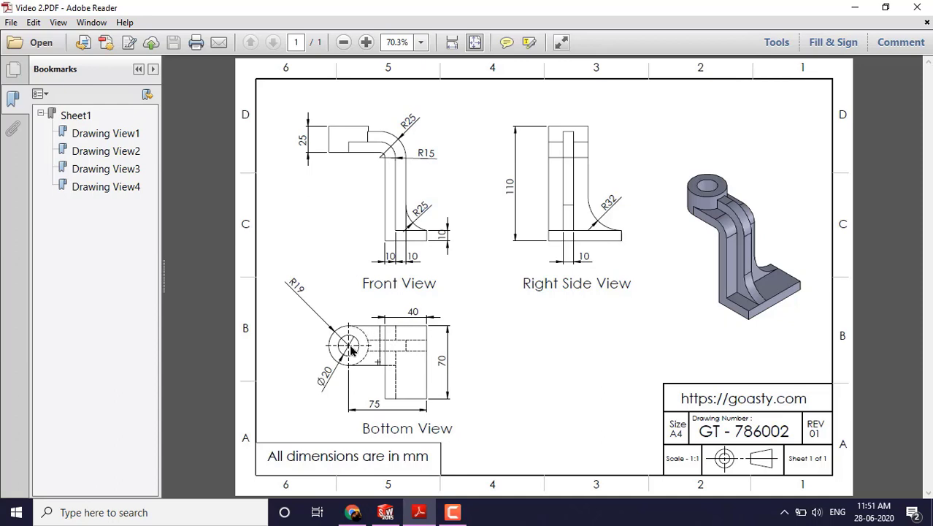
click(855, 7)
click(56, 40)
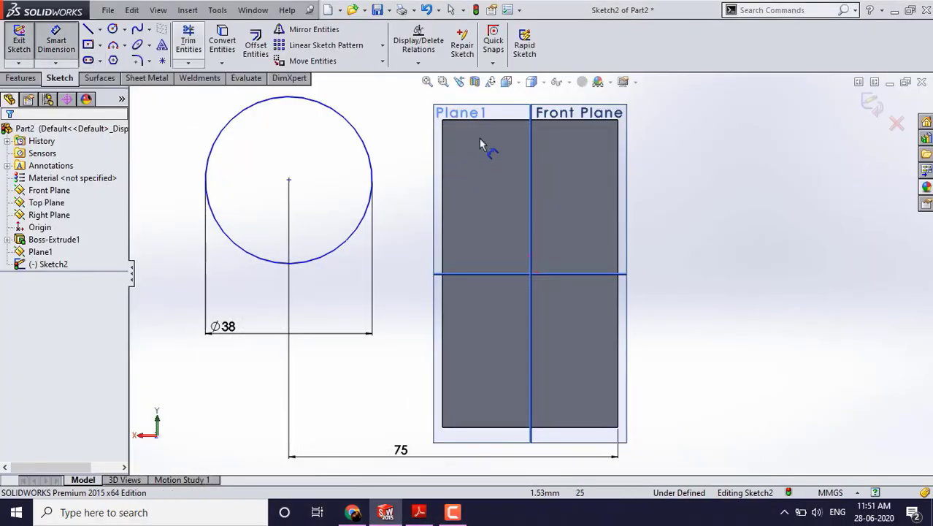
click(506, 122)
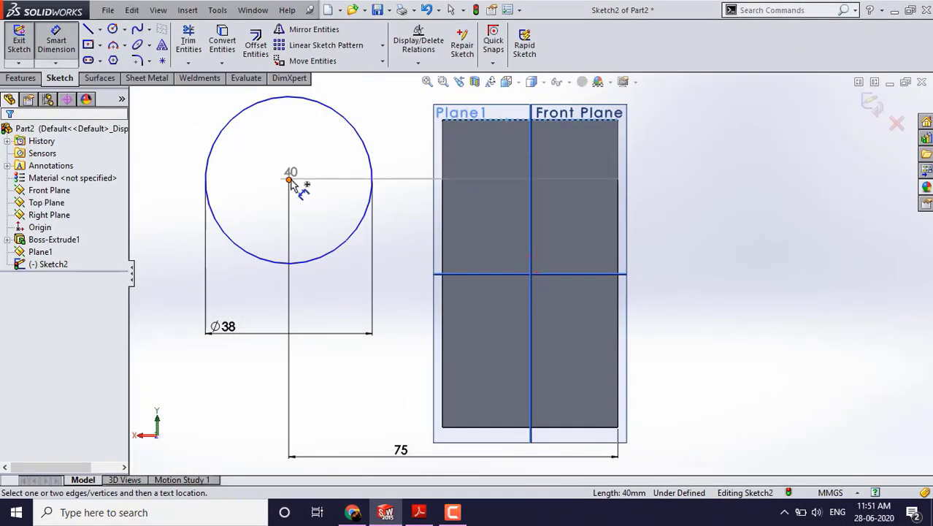
click(289, 179)
click(693, 172)
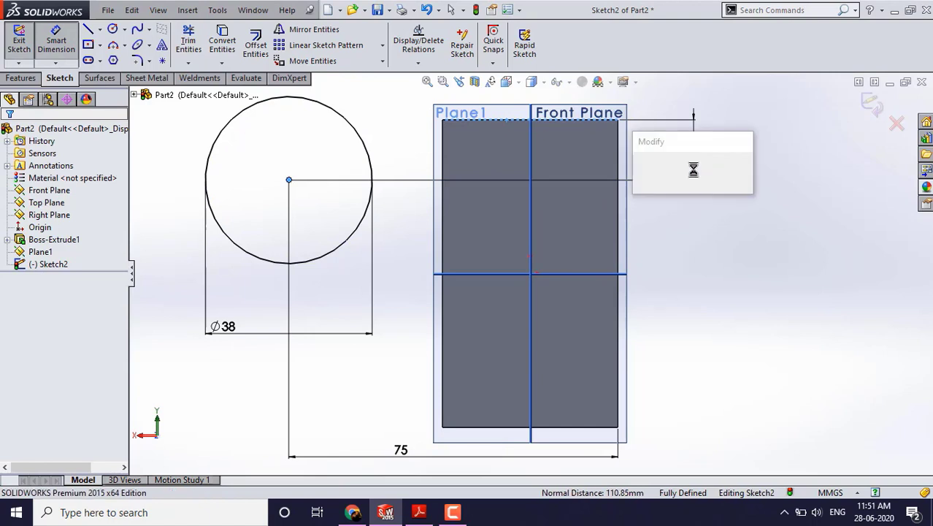
text(19)
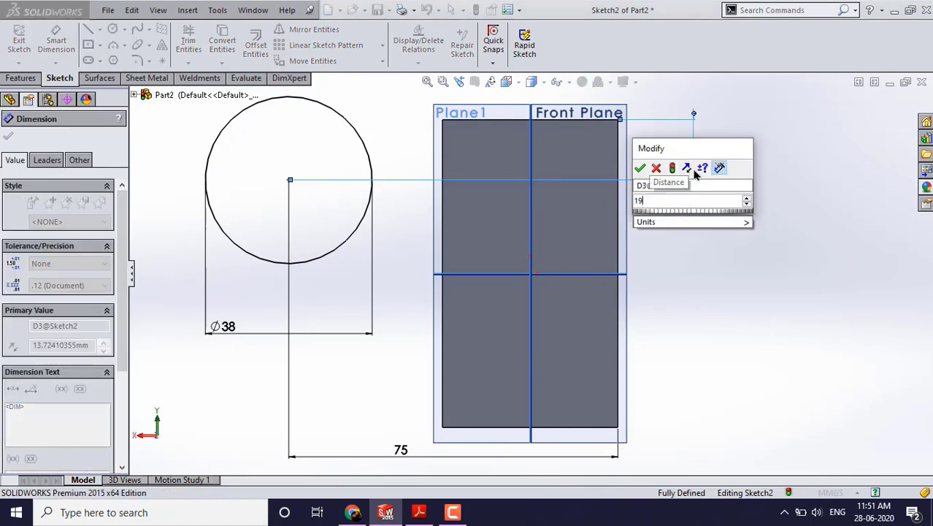
key(Return)
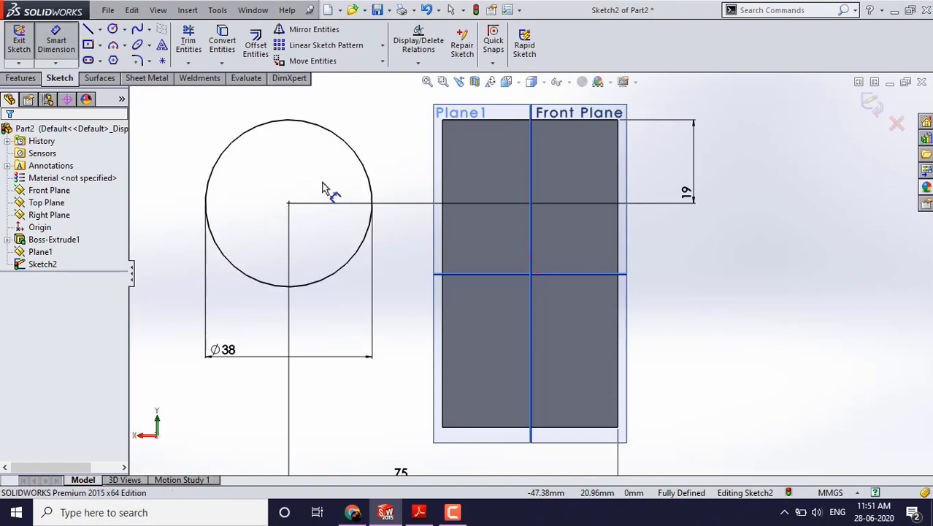
click(18, 36)
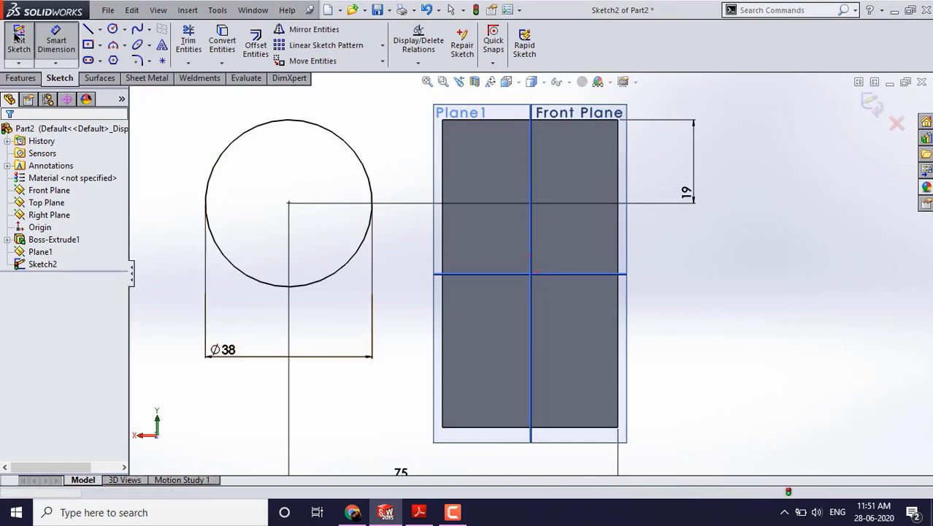
Check the boss height in the PDF drawing and extrude the 38 mm circle 25 mm towards the base plate
click(419, 512)
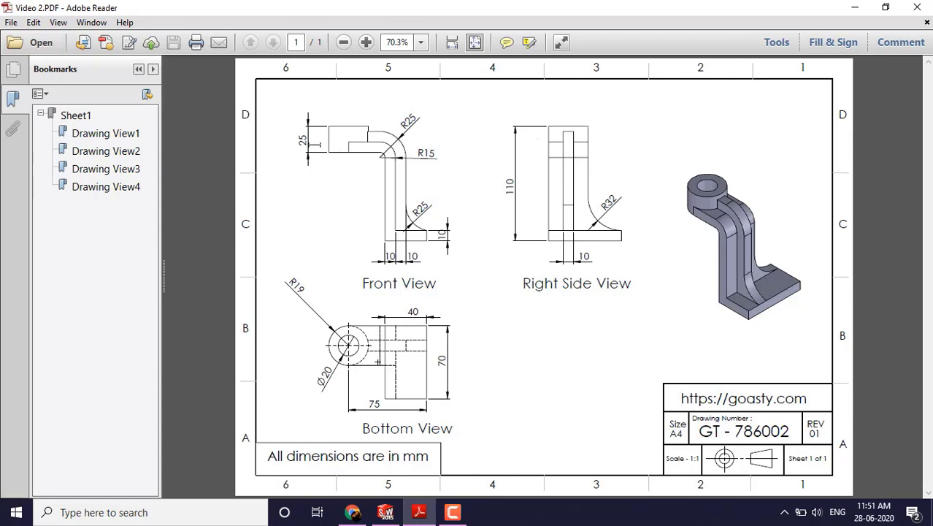
click(857, 5)
mouse_move(474, 156)
middle_down()
mouse_move(339, 166)
mouse_move(541, 153)
mouse_move(672, 188)
mouse_move(479, 258)
mouse_move(389, 269)
mouse_move(433, 285)
mouse_move(437, 398)
mouse_move(495, 246)
mouse_move(635, 471)
mouse_move(572, 308)
mouse_move(544, 349)
middle_up()
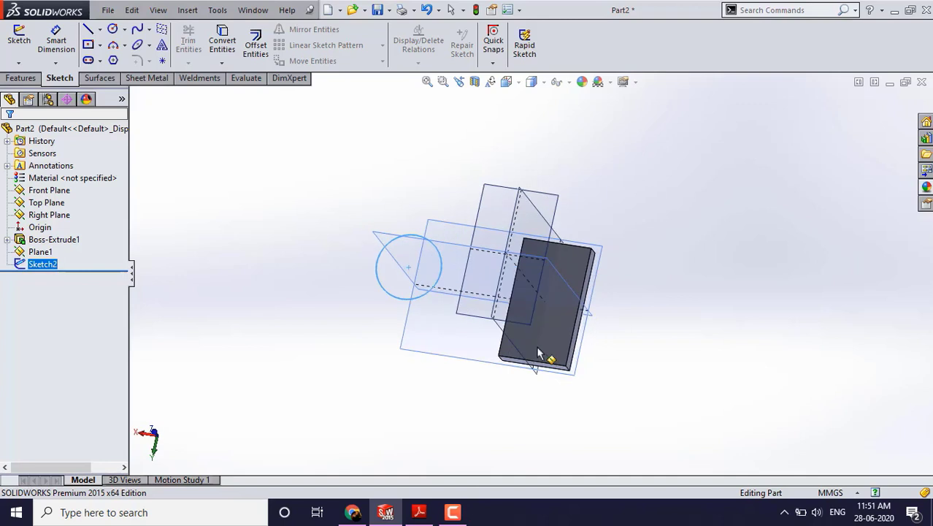
click(22, 78)
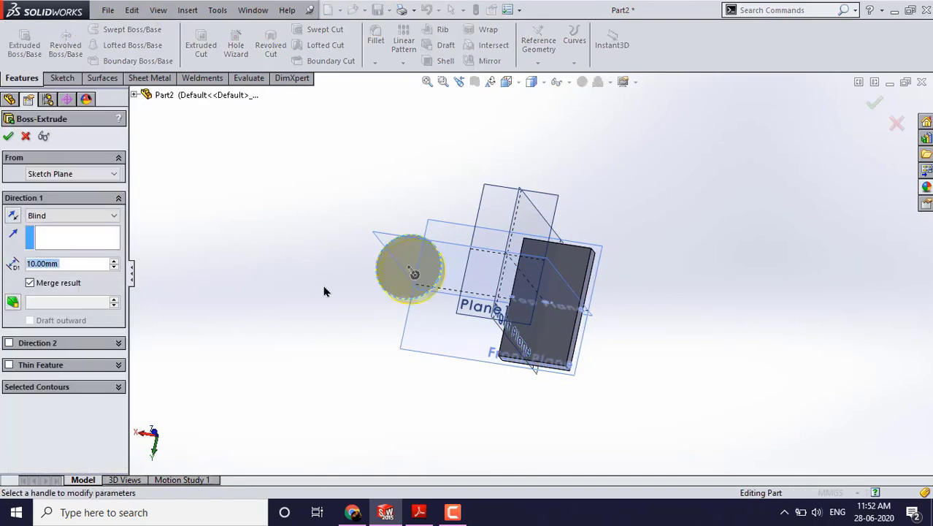
middle_drag(323, 288, 484, 274)
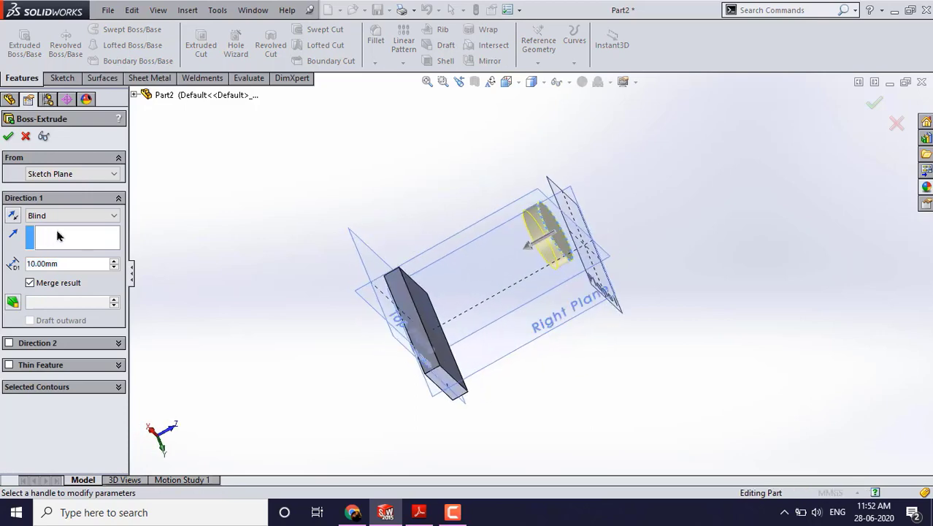
click(82, 263)
text(25)
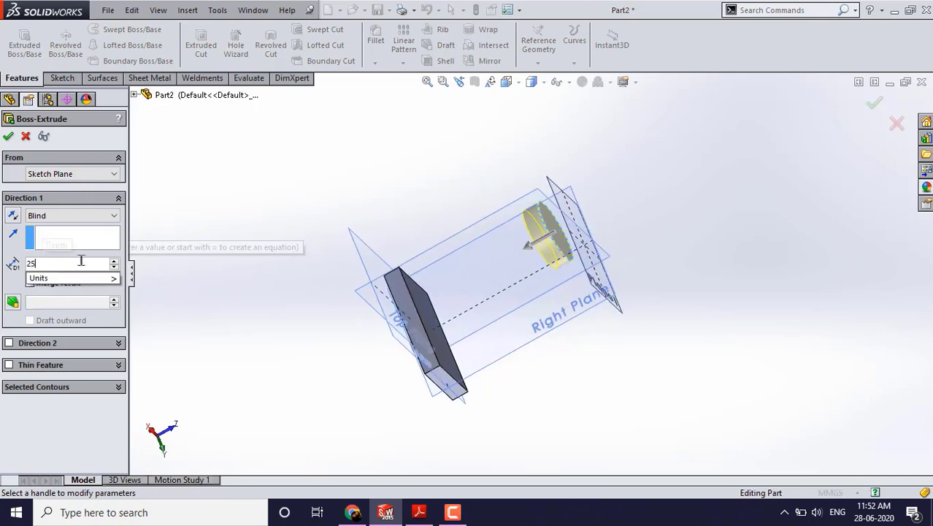
key(Return)
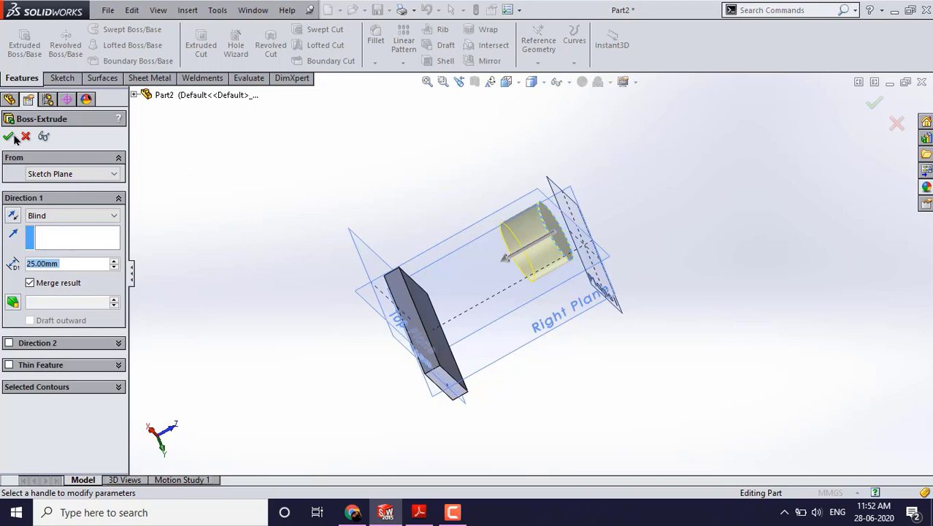
key(Return)
click(318, 207)
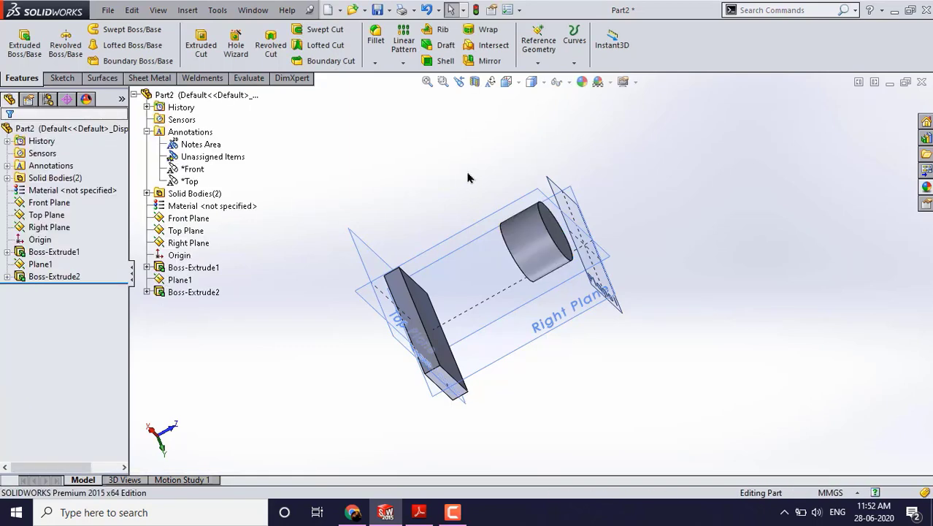
Expand the solid bodies list and examine the base plate and the boss as separate bodies
middle_drag(468, 178, 421, 141)
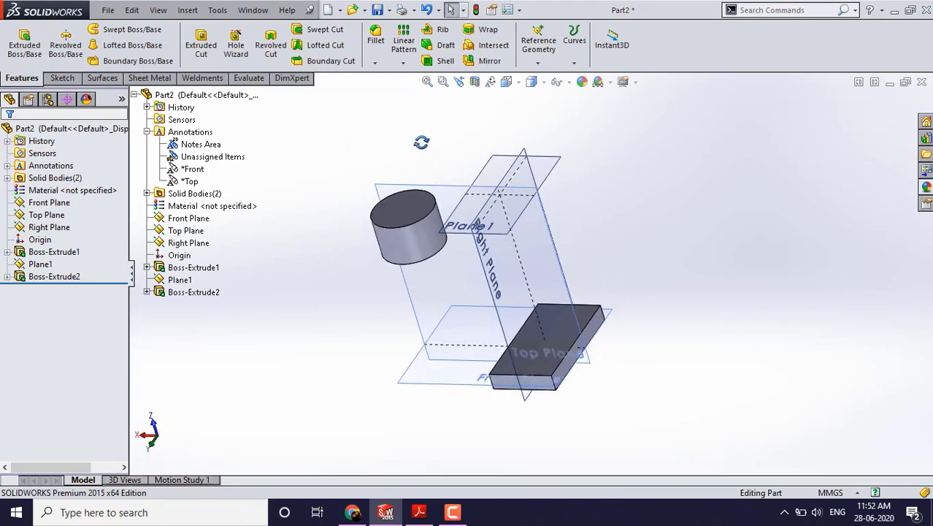
click(47, 180)
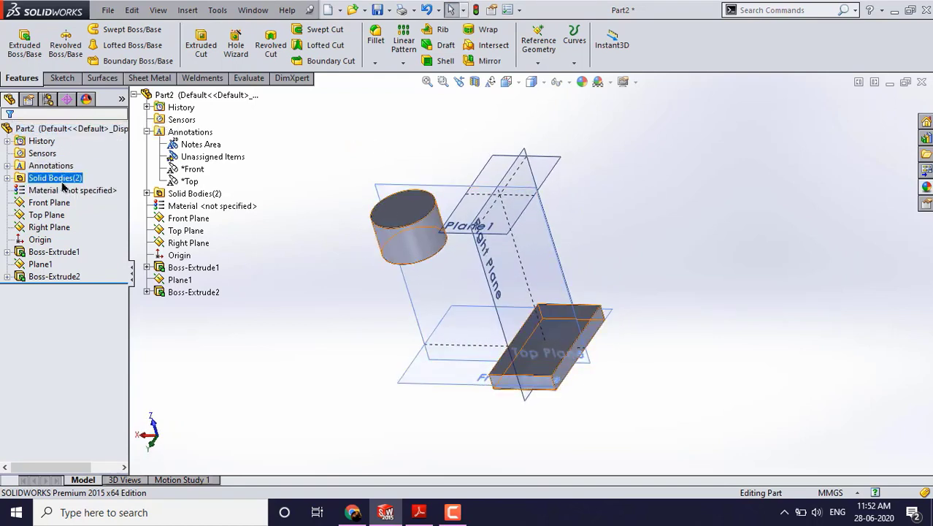
click(7, 178)
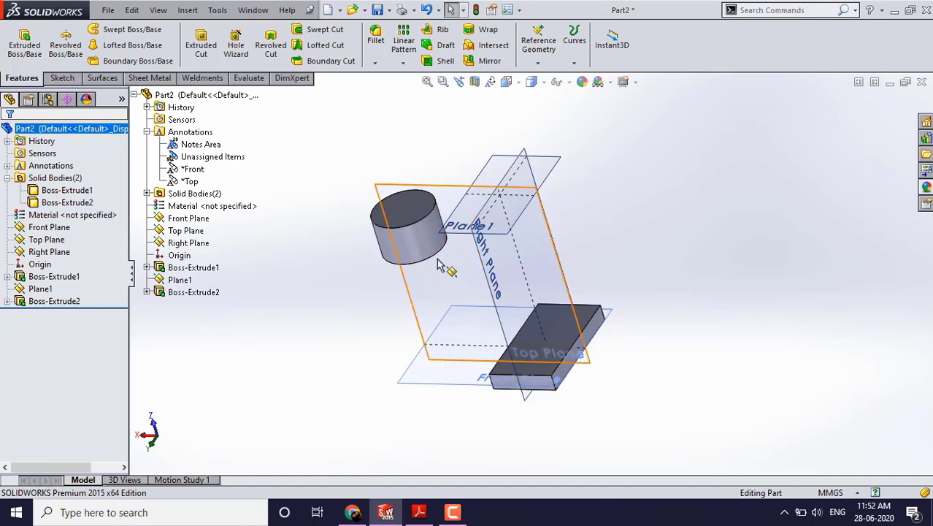
middle_drag(479, 269, 409, 241)
click(55, 178)
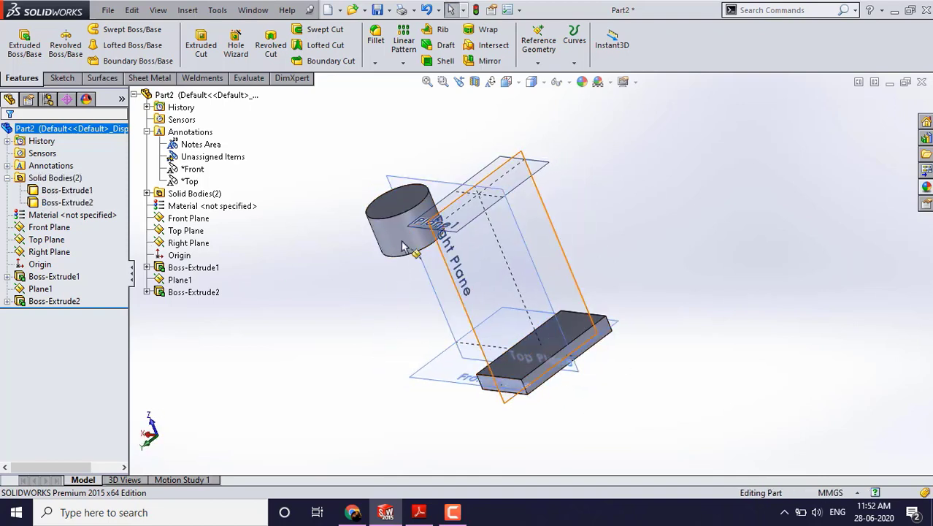
click(71, 183)
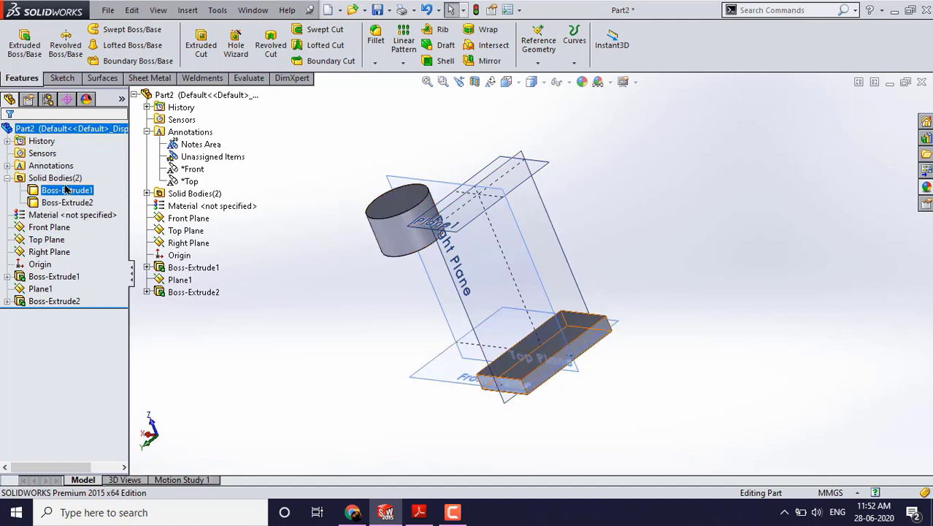
click(69, 204)
click(70, 195)
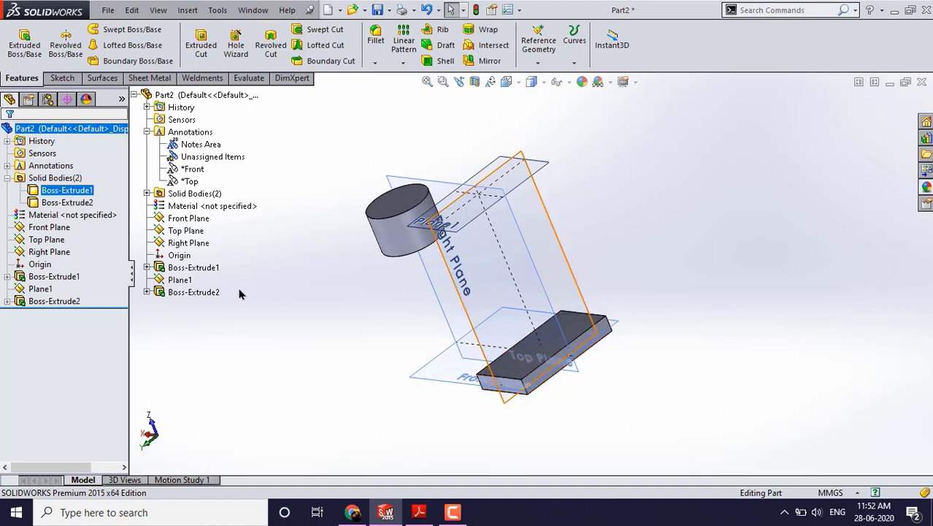
click(276, 312)
middle_drag(360, 355, 381, 368)
Consult the PDF's bottom view and create a reference plane offset 19 mm inward from the base plate's short end face near the boss
click(421, 510)
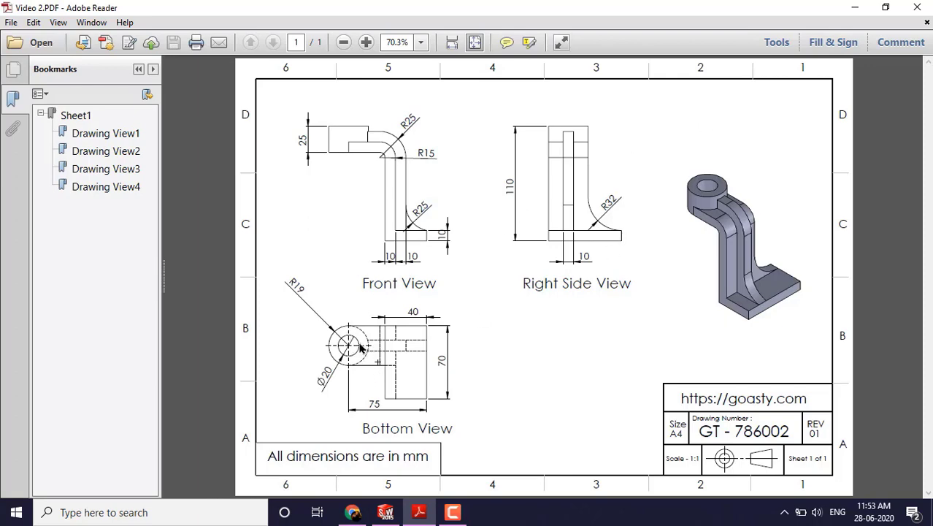
click(855, 8)
middle_drag(570, 343, 475, 321)
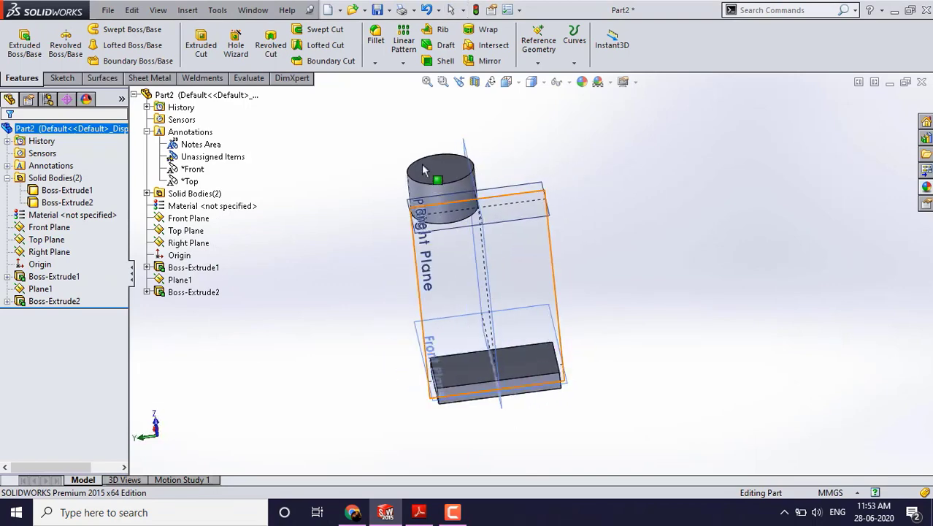
middle_drag(435, 200, 446, 391)
scroll(445, 391, down, 3)
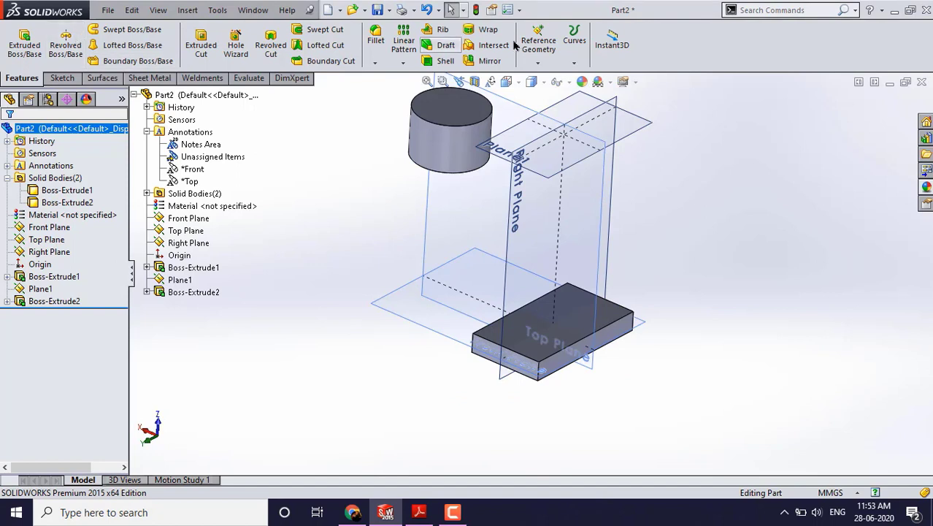
click(538, 63)
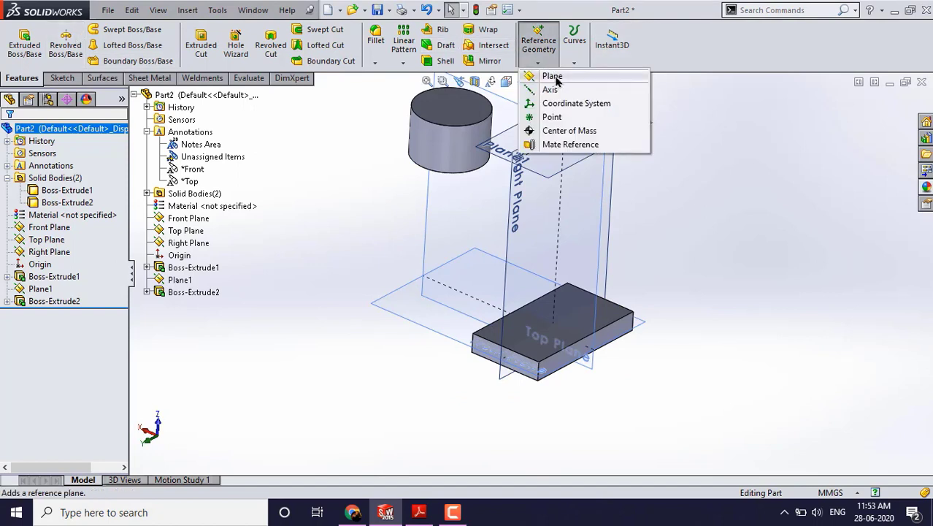
click(555, 77)
scroll(600, 267, down, 2)
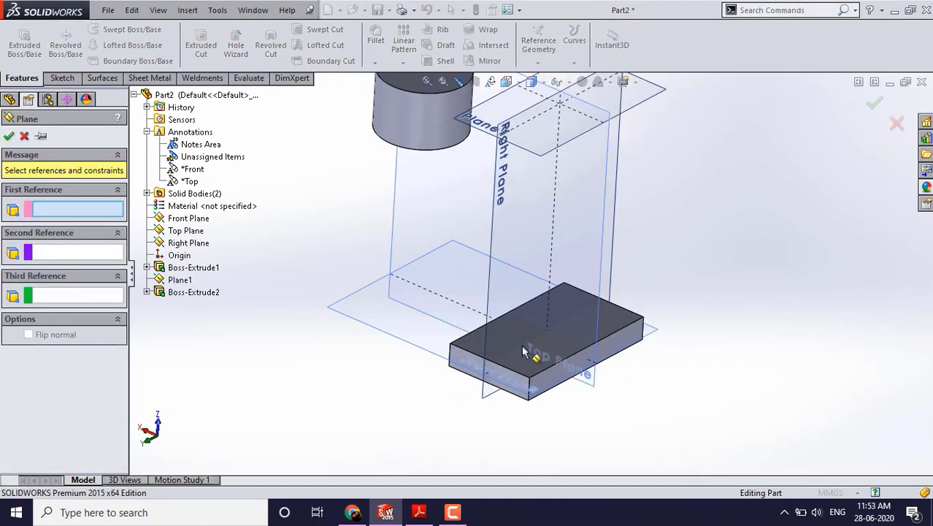
click(469, 364)
scroll(509, 321, up, 2)
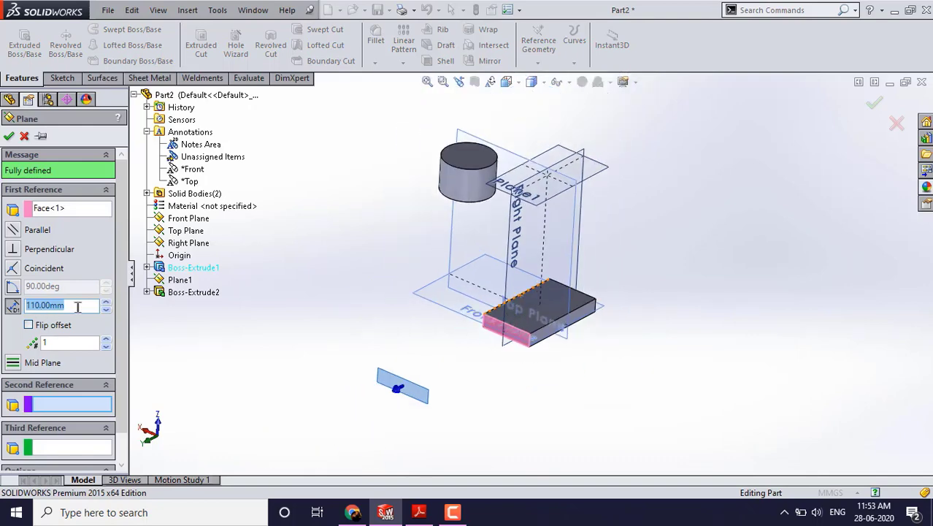
click(80, 307)
text(19)
key(Return)
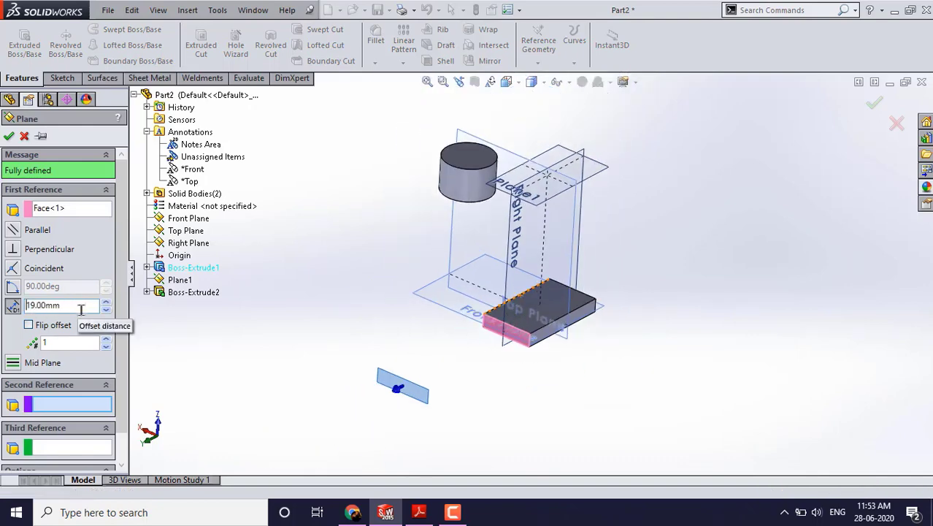
click(29, 326)
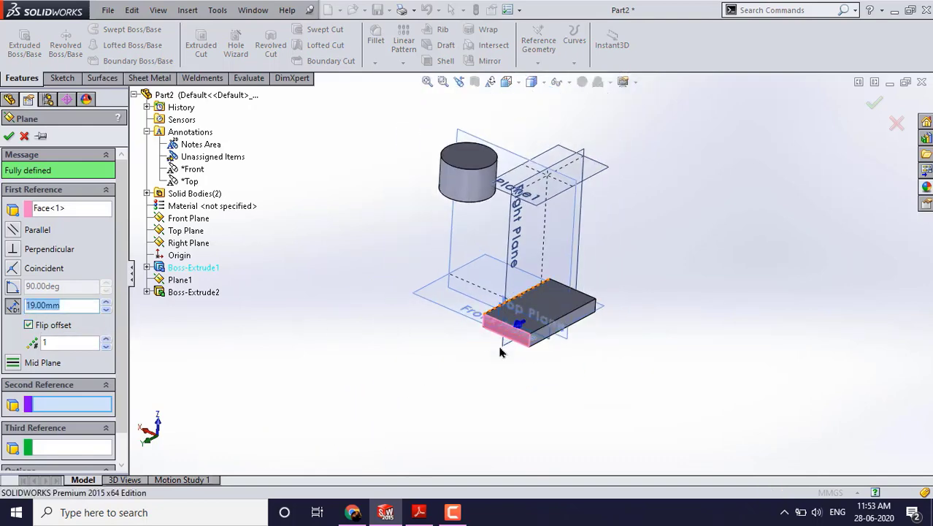
middle_drag(500, 347, 592, 361)
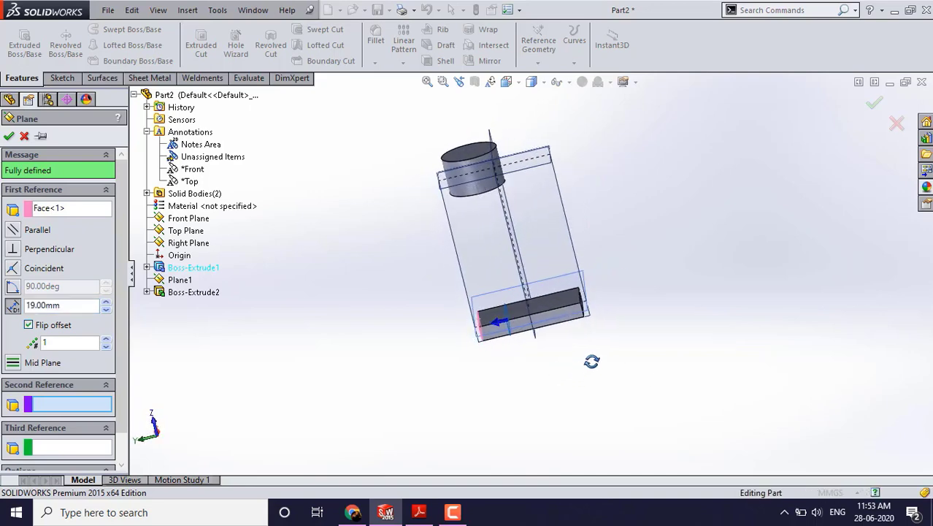
click(9, 137)
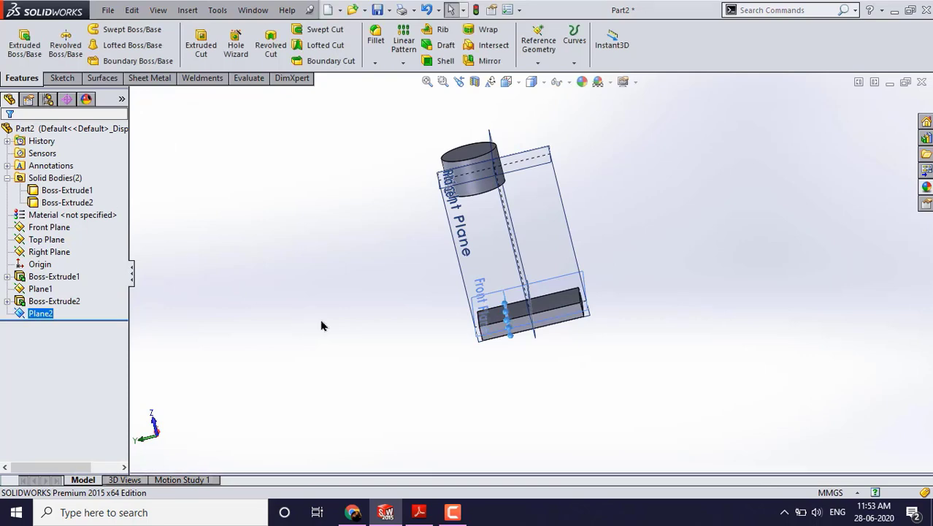
Following the PDF's front view, sketch on the new plane a vertical line about 85 mm from the base and a horizontal line about 33 mm into the boss
click(62, 79)
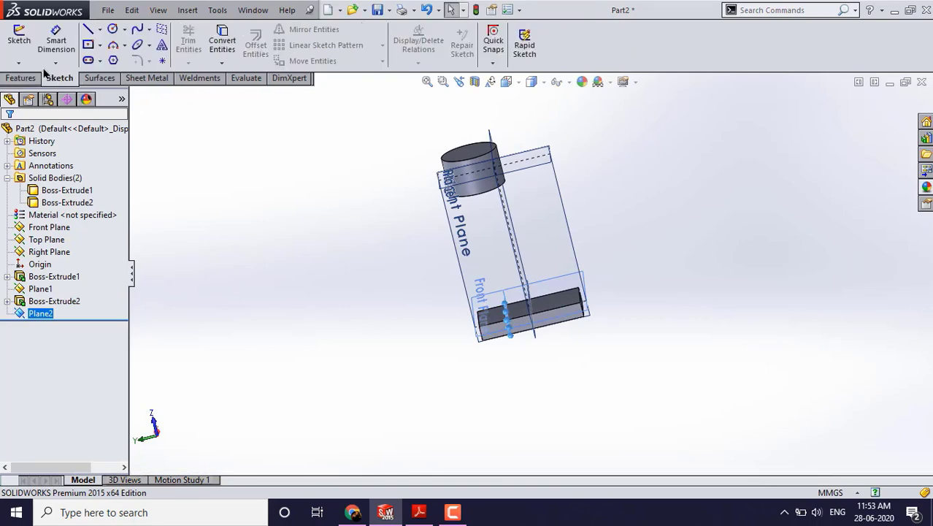
click(19, 40)
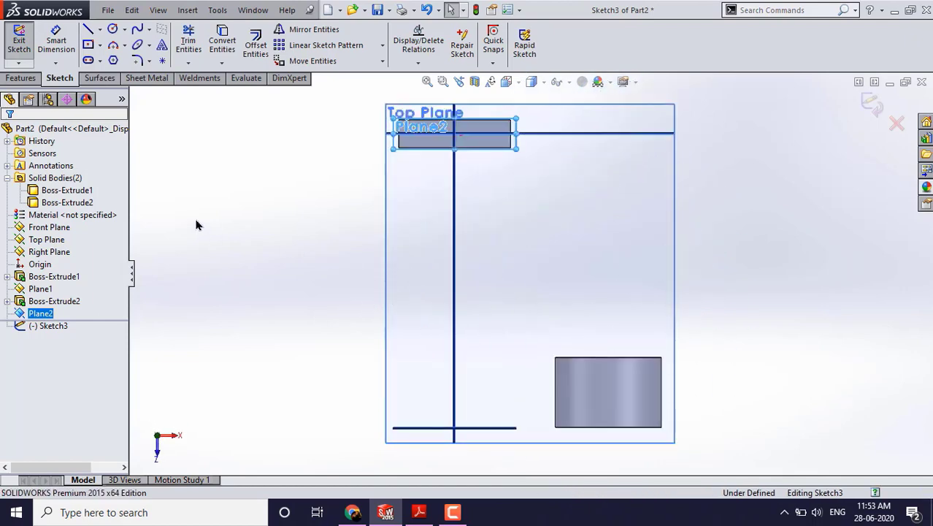
click(419, 512)
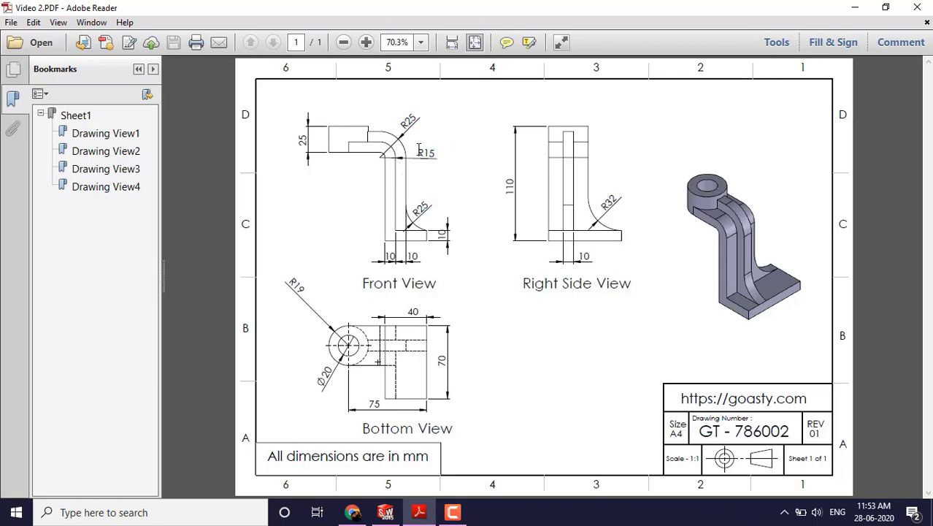
click(856, 7)
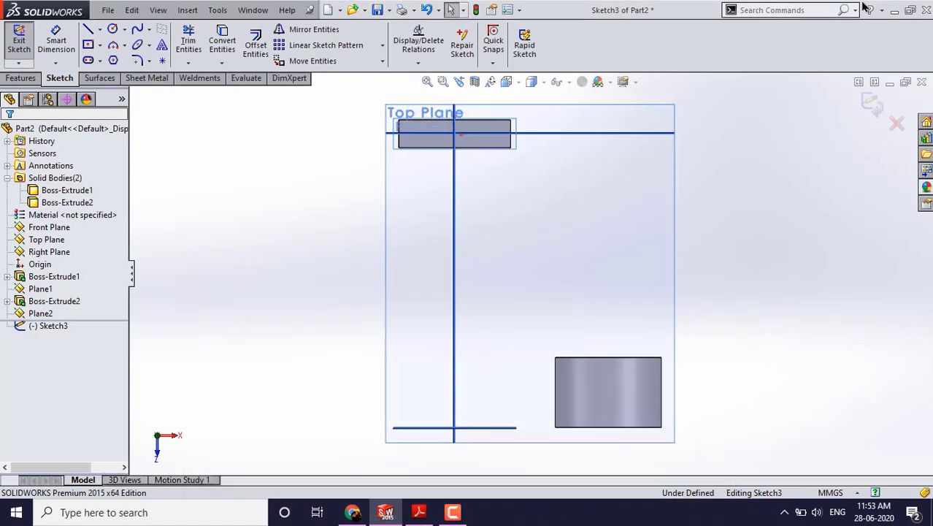
click(86, 33)
scroll(489, 162, down, 5)
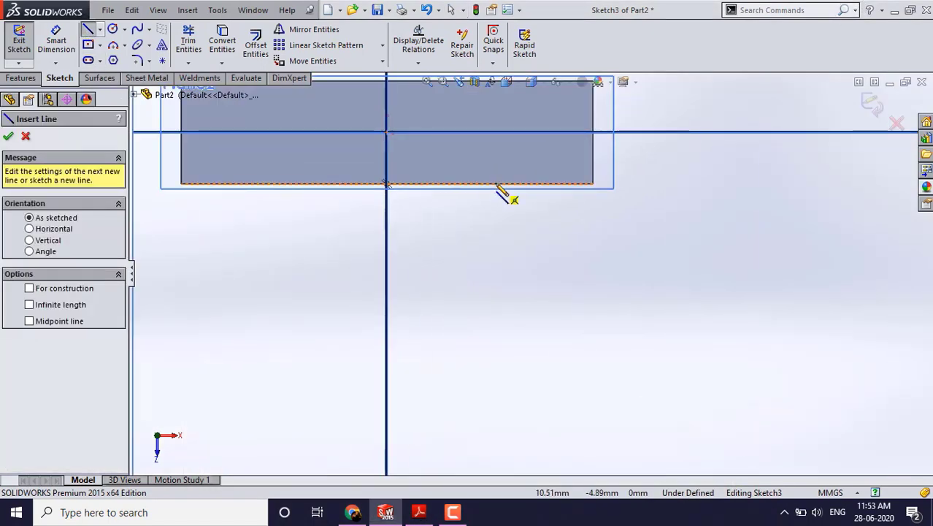
click(507, 196)
scroll(493, 292, up, 5)
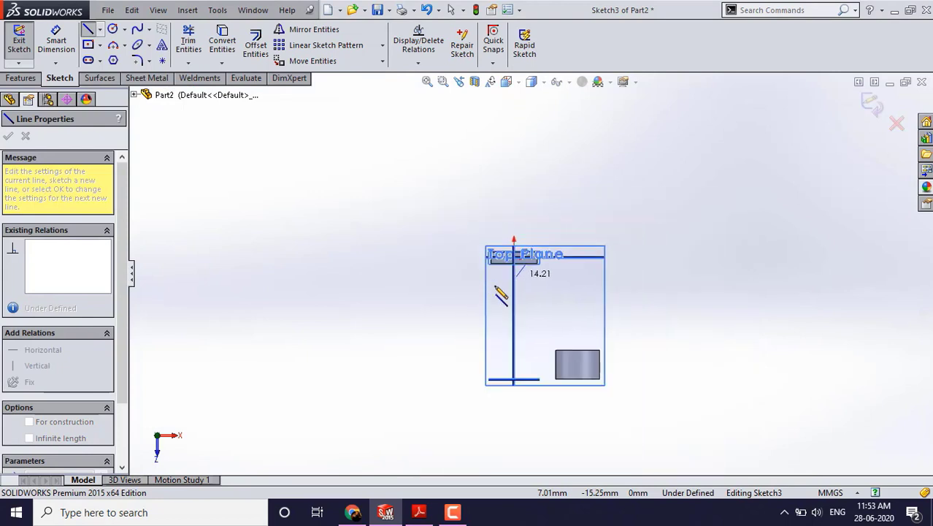
scroll(534, 365, down, 5)
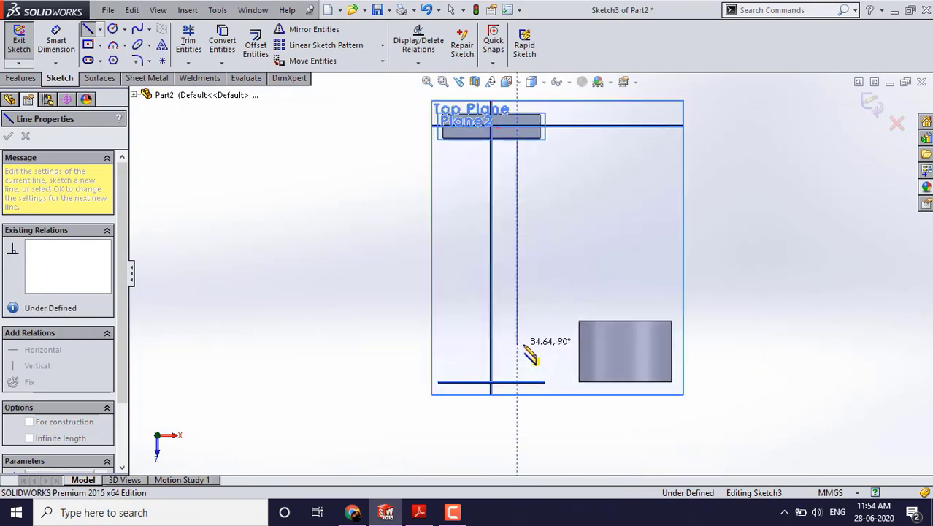
click(517, 344)
click(597, 344)
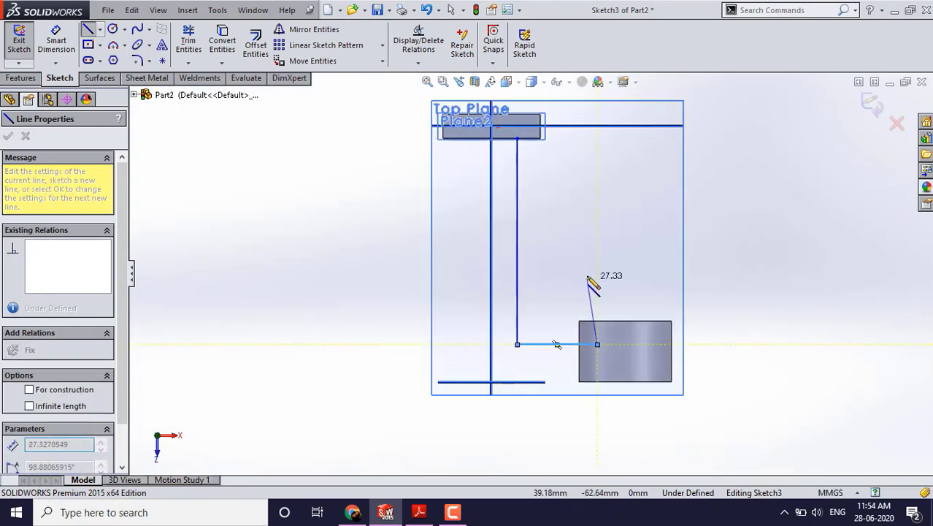
key(Escape)
Dimension the arm's horizontal line 10 mm from the boss face nearest the base plate
click(55, 42)
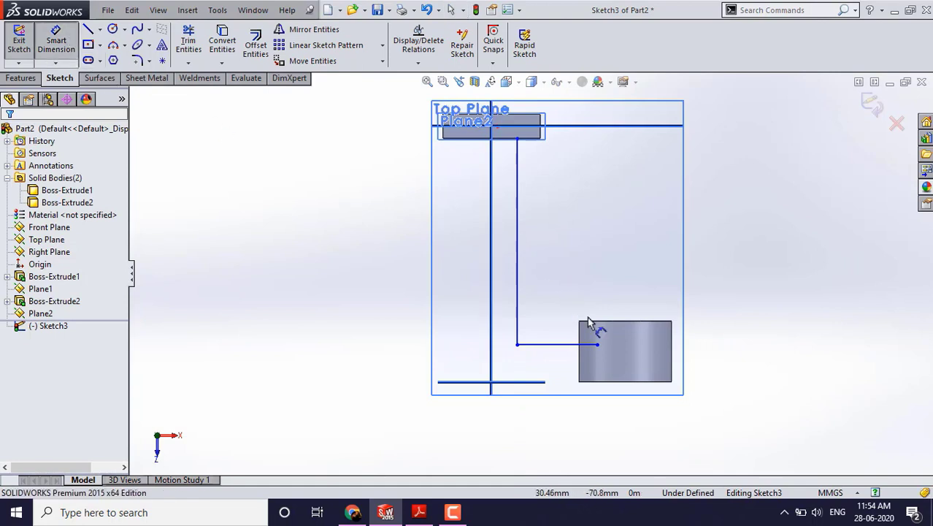
click(593, 344)
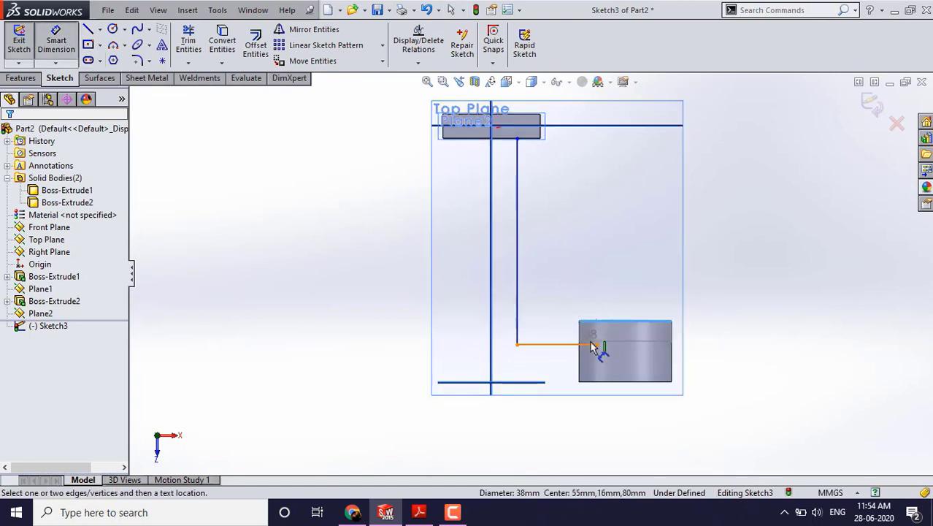
click(592, 343)
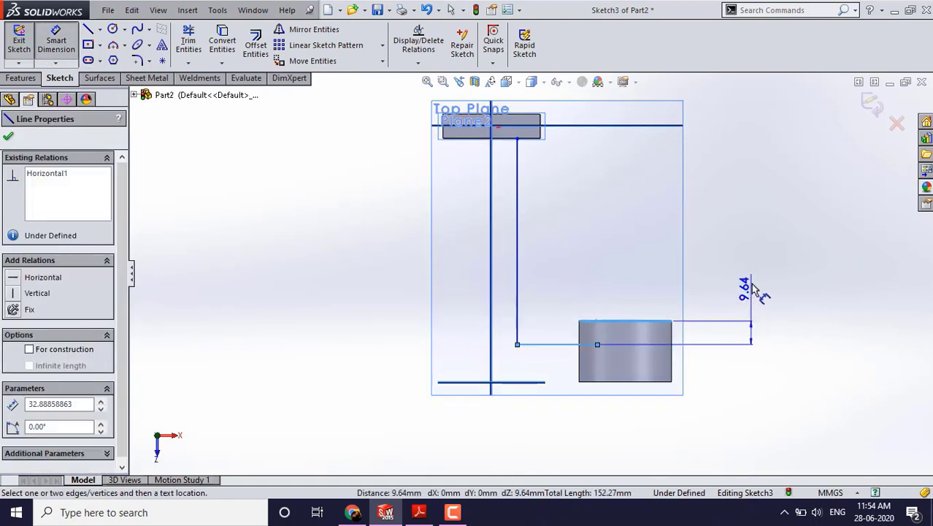
click(754, 288)
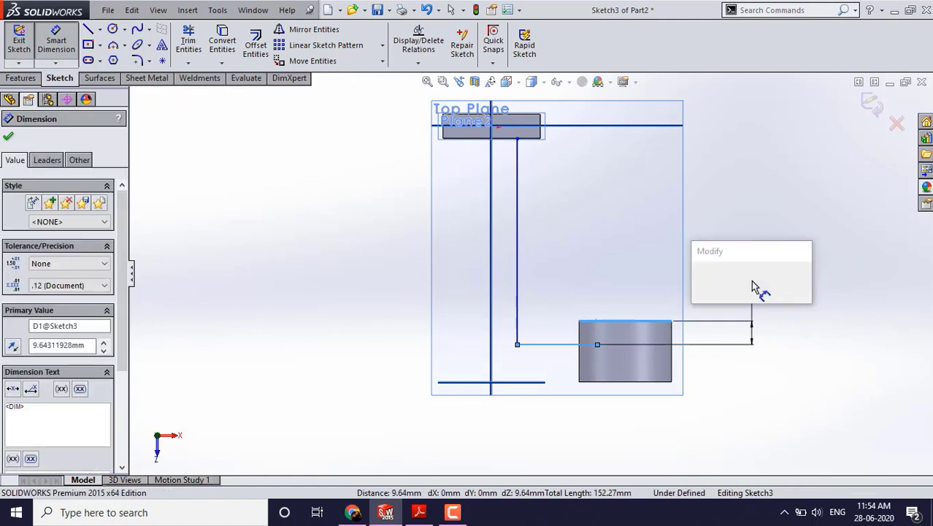
text(10)
key(Return)
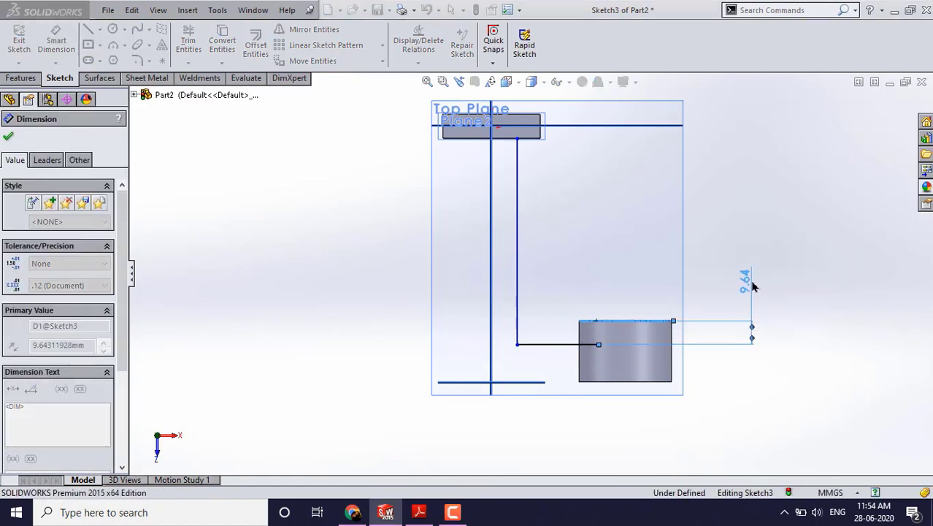
Dimension the arm's vertical line 10 mm from the base plate's side edge nearest the boss
scroll(529, 172, down, 3)
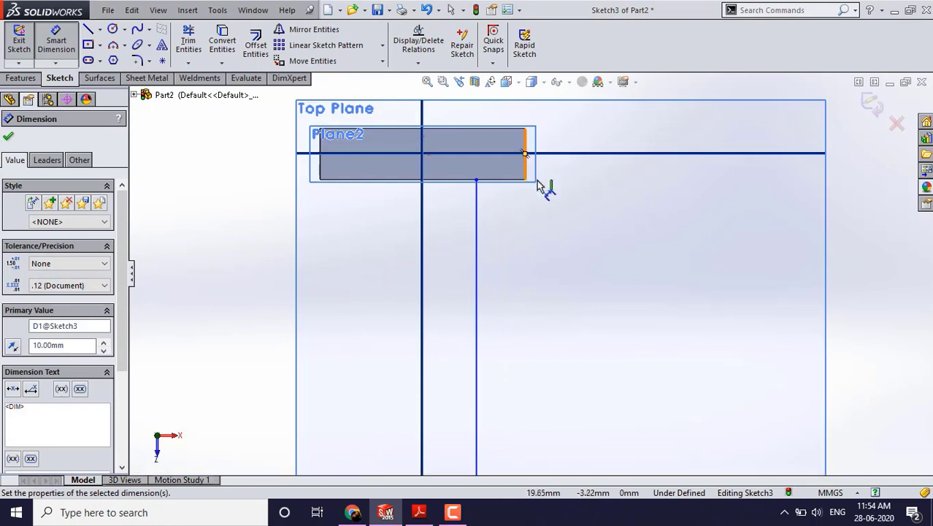
click(527, 177)
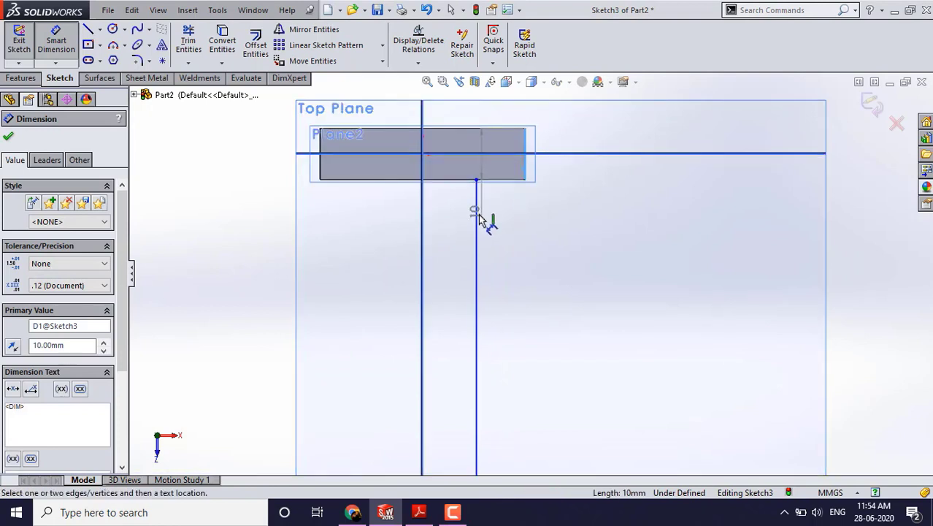
click(477, 218)
click(611, 223)
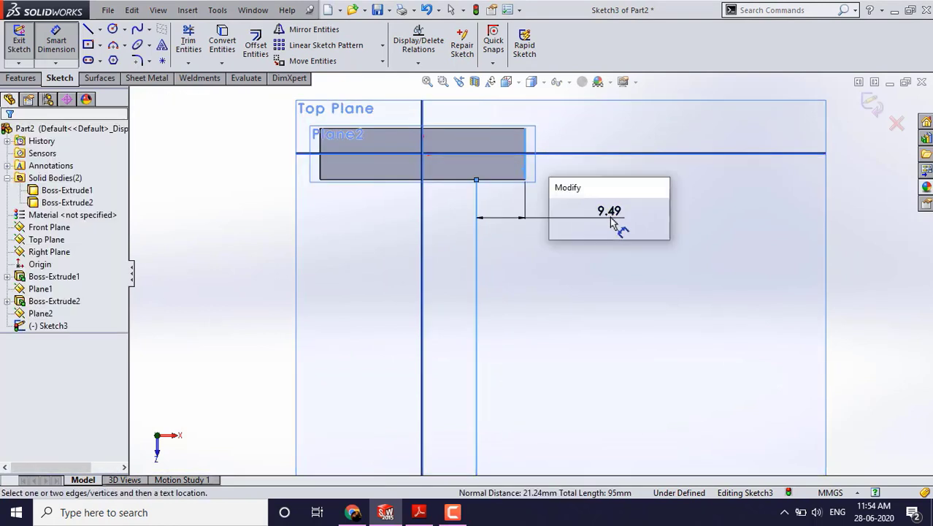
text(10)
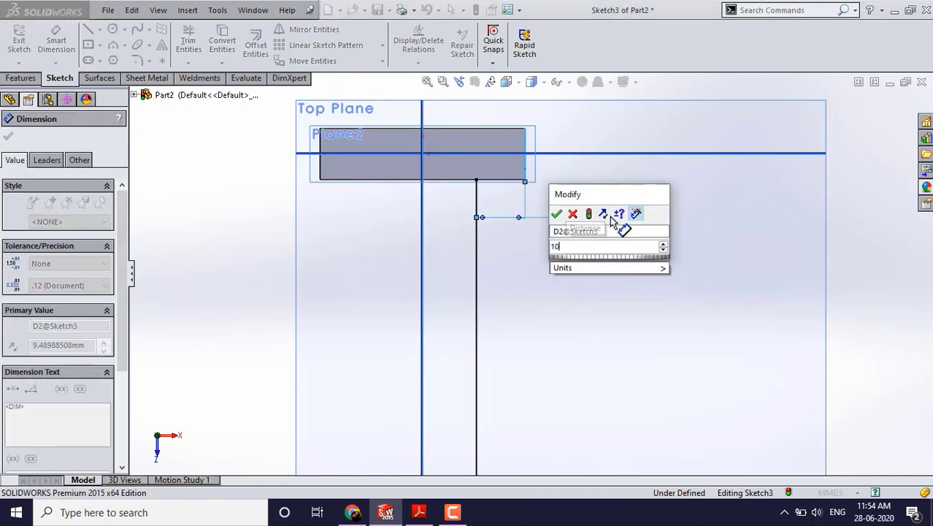
key(Return)
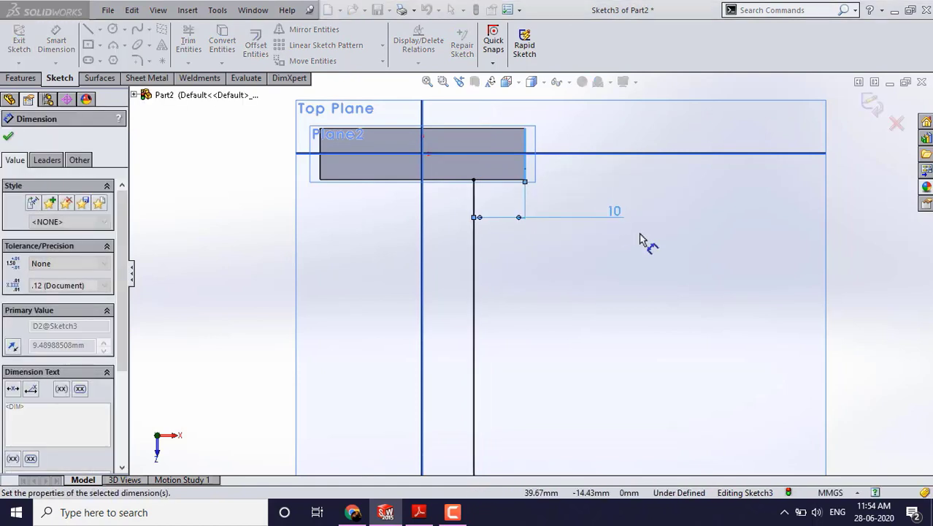
click(522, 231)
Check the bend radius in the PDF's front view and fillet the corner between the arm's two lines with a 15 mm radius
scroll(522, 231, up, 3)
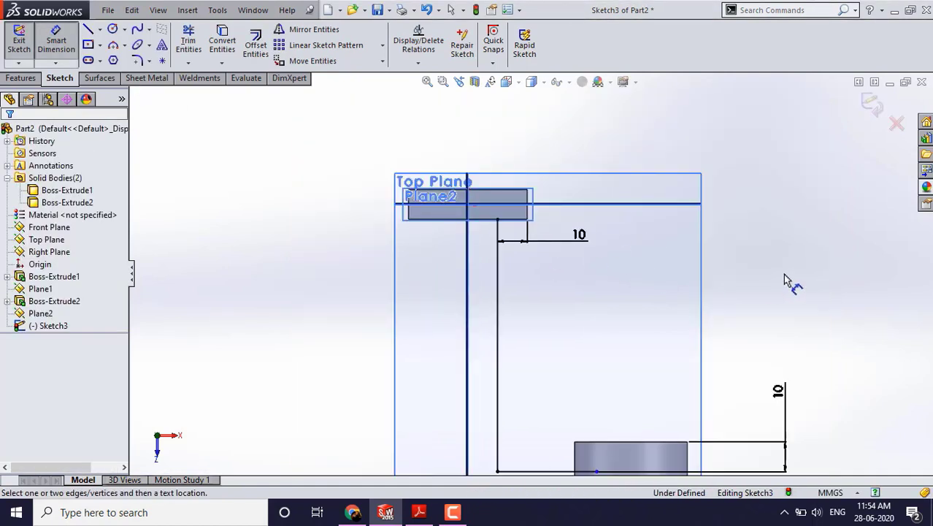
scroll(713, 261, up, 2)
scroll(496, 431, down, 3)
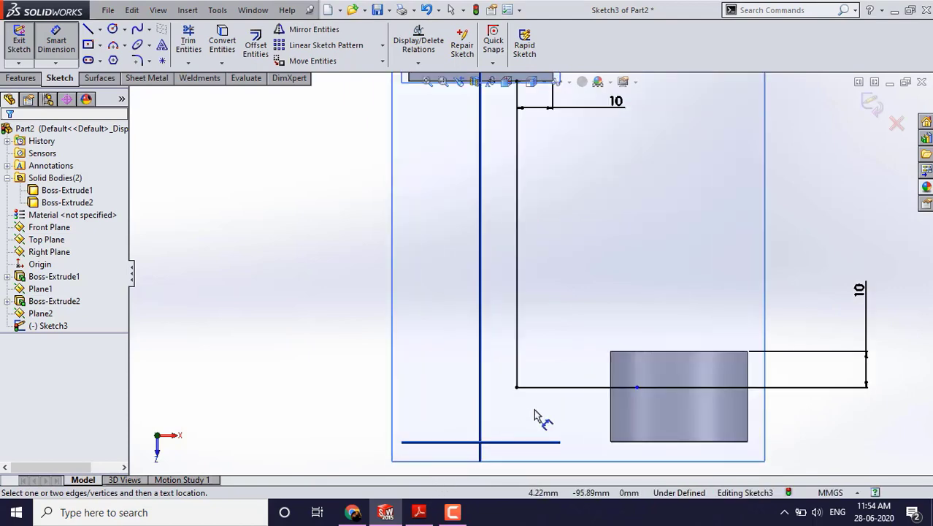
click(421, 511)
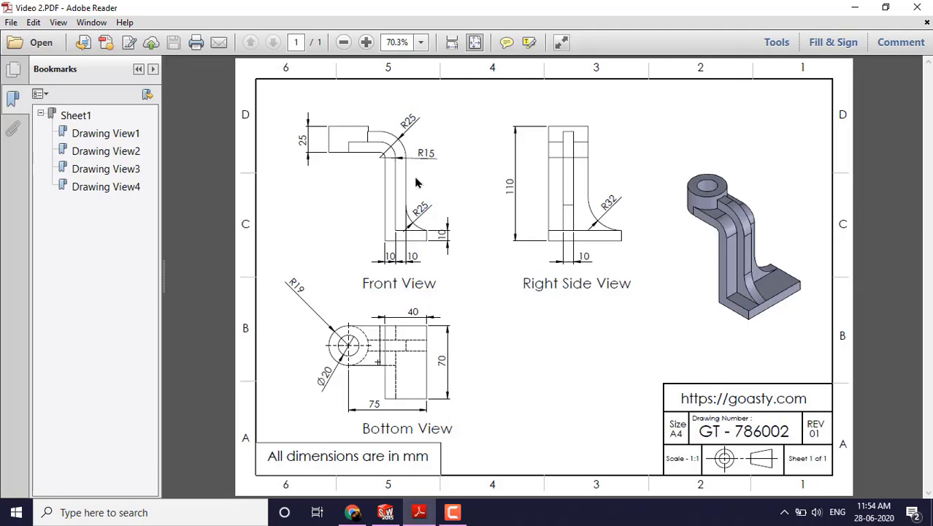
click(854, 6)
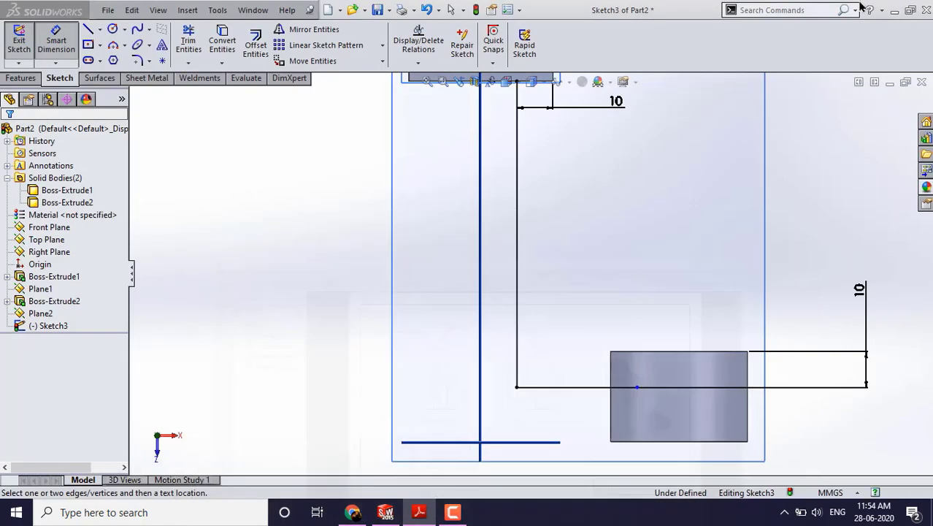
click(137, 60)
drag(493, 349, 583, 445)
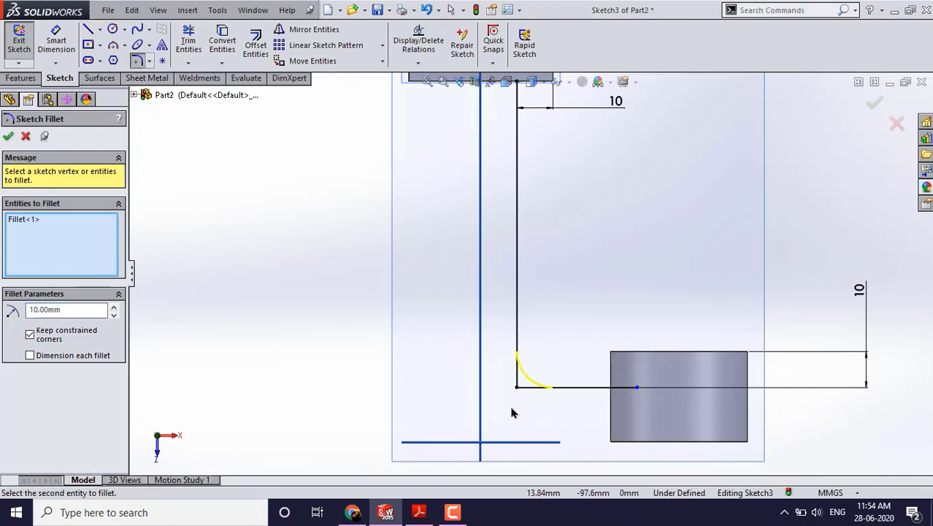
double_click(97, 310)
key(Return)
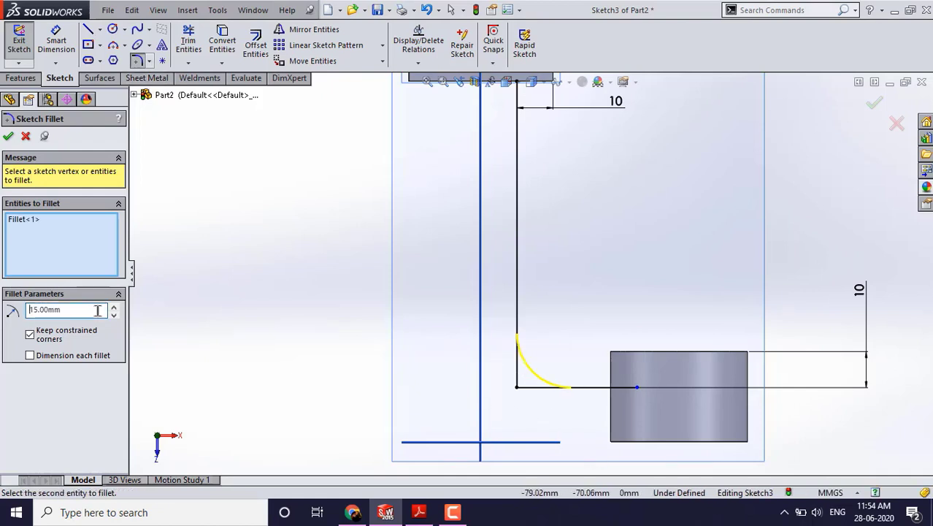
click(8, 137)
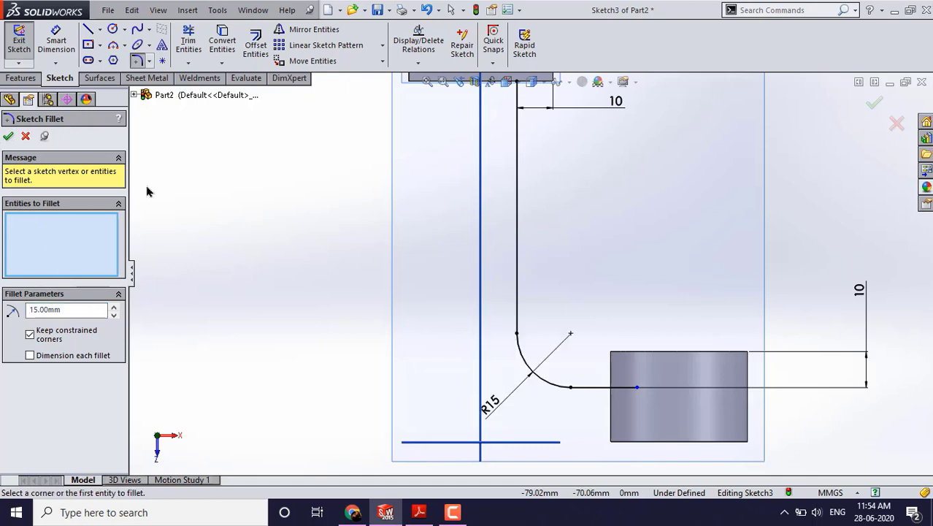
click(11, 138)
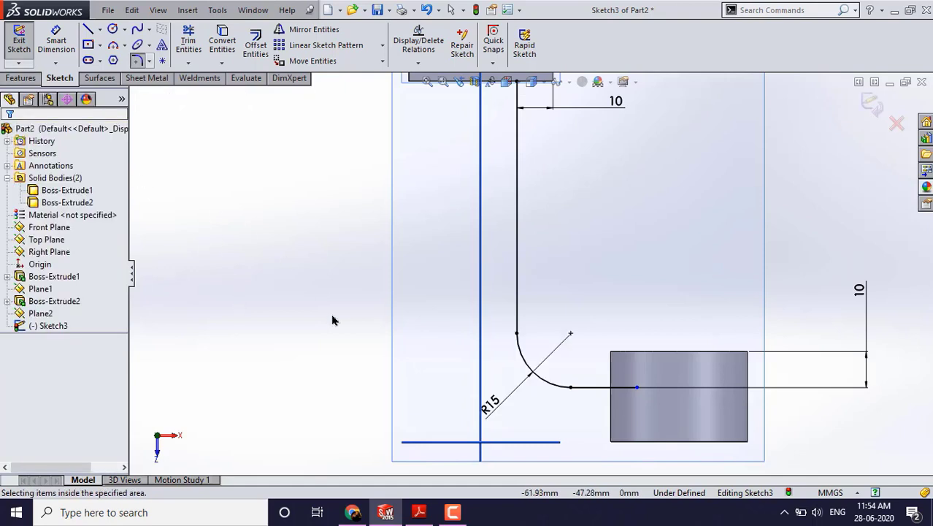
Check the arm thickness in the PDF drawing and offset the L-shaped chain 10 mm towards the inside of the bend
key(z)
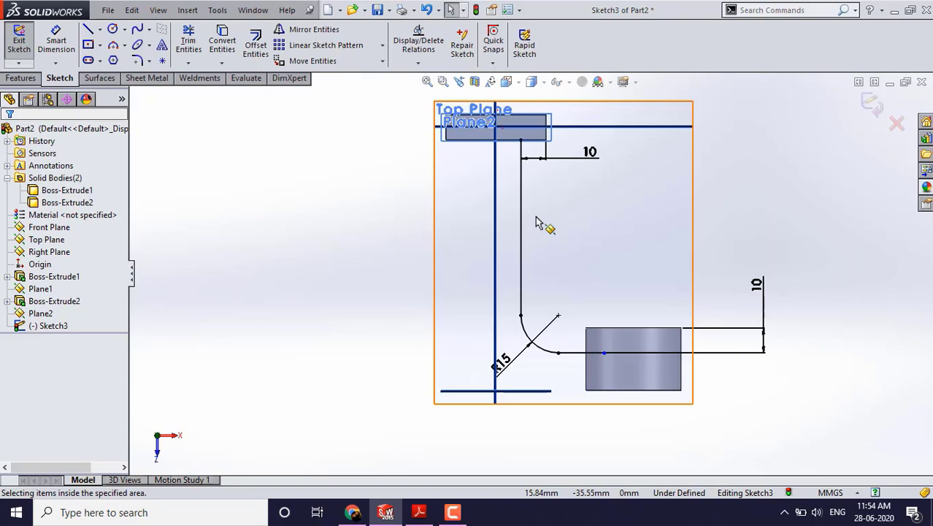
click(419, 512)
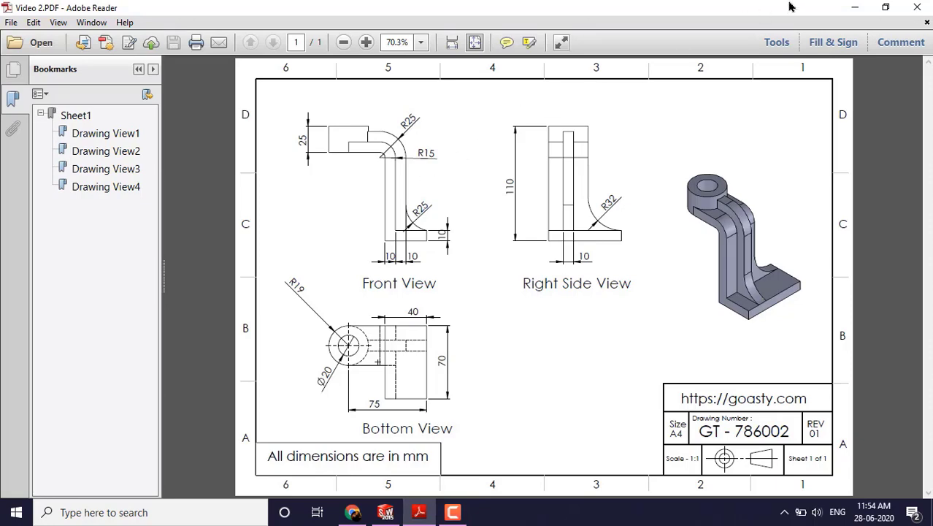
click(855, 7)
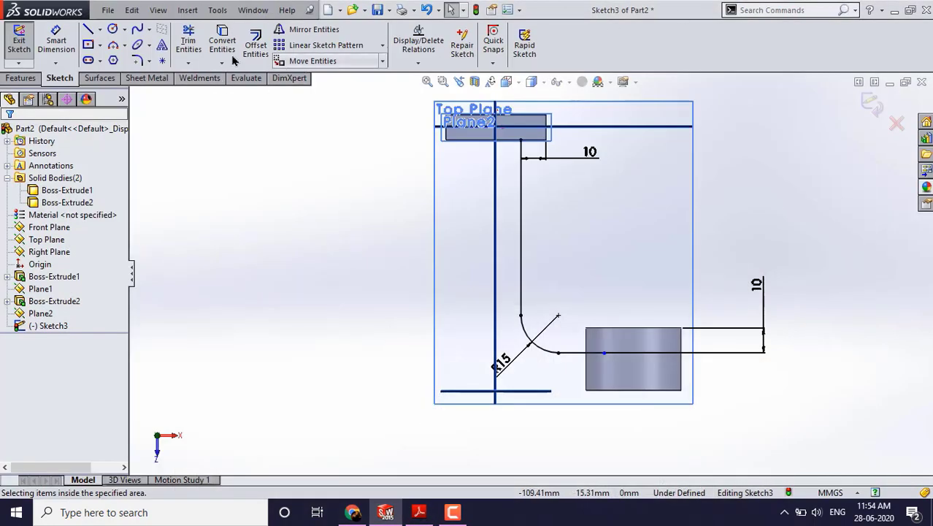
click(256, 46)
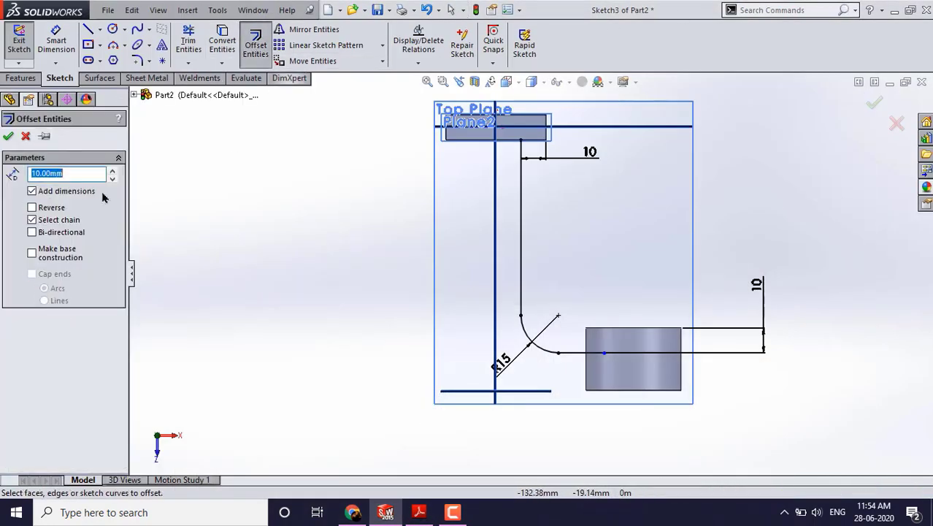
click(521, 254)
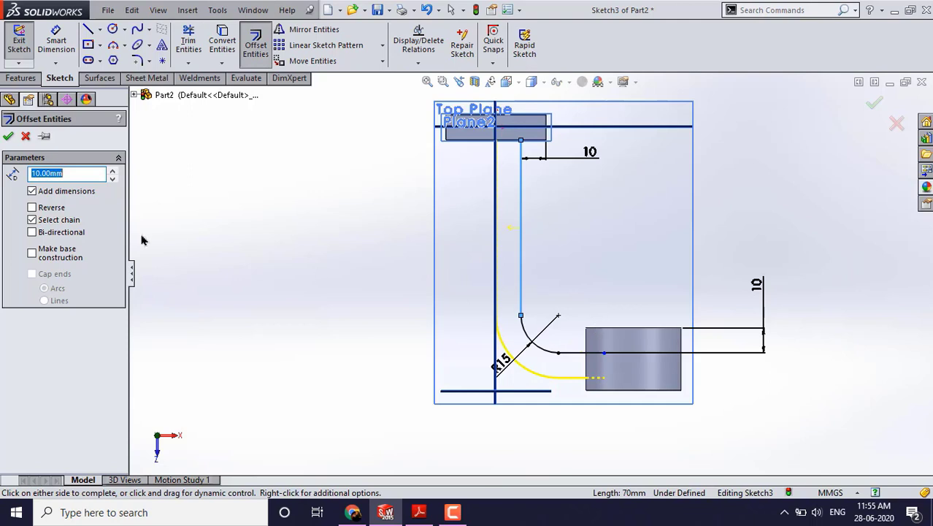
click(32, 208)
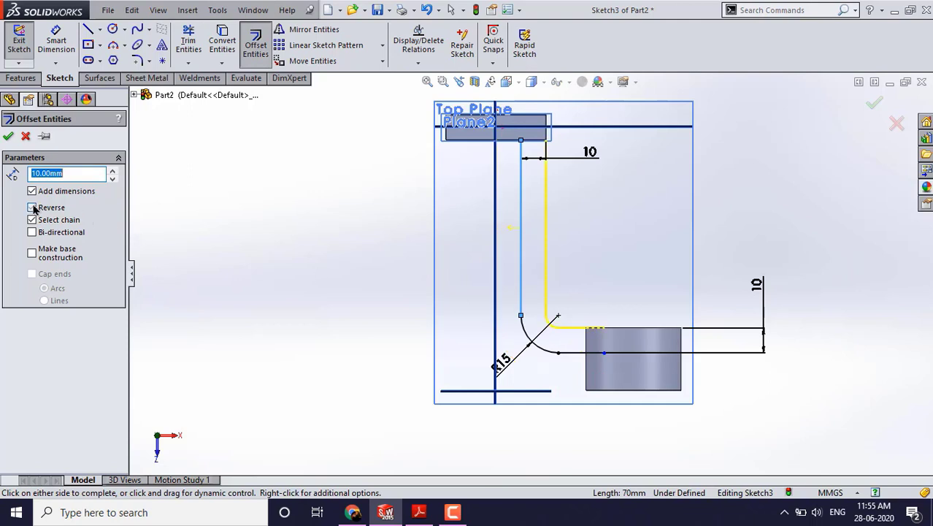
click(8, 136)
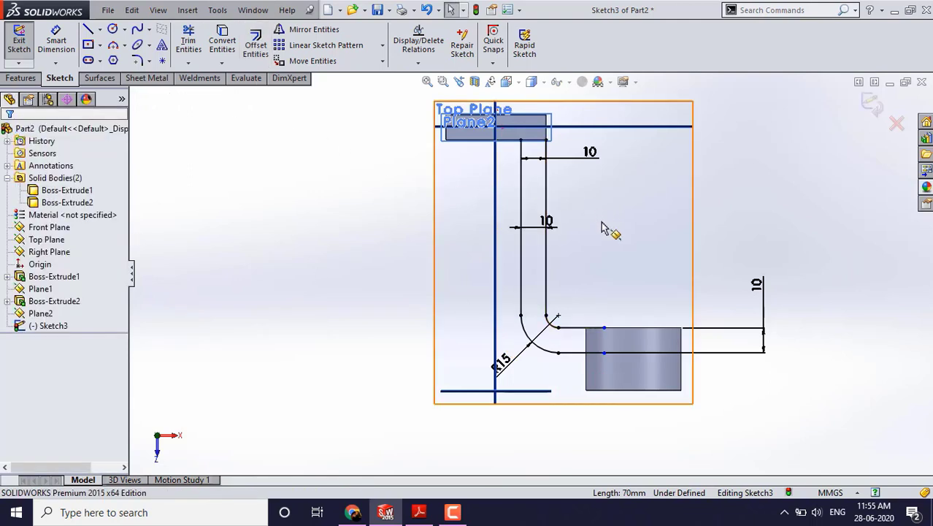
Close the arm profile at the base plate with a horizontal line joining the ends of the two vertical lines
scroll(571, 318, down, 1)
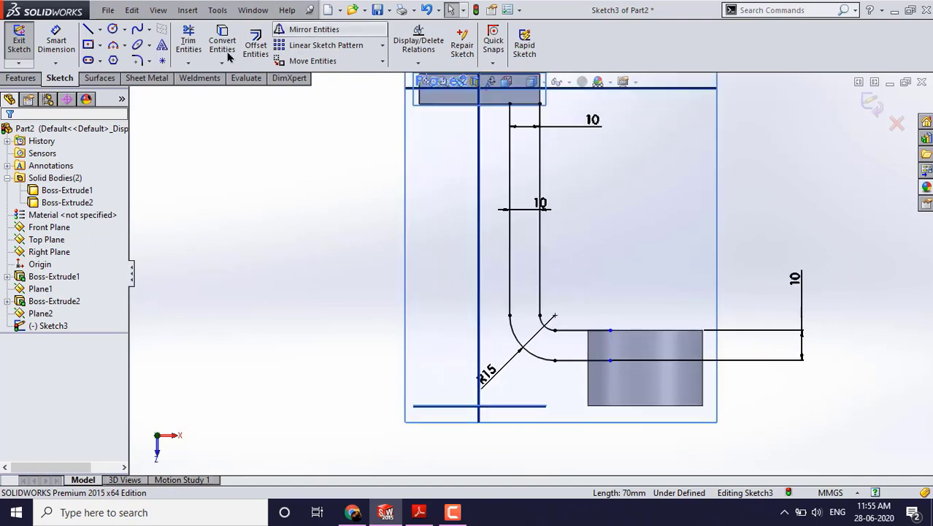
scroll(566, 113, down, 3)
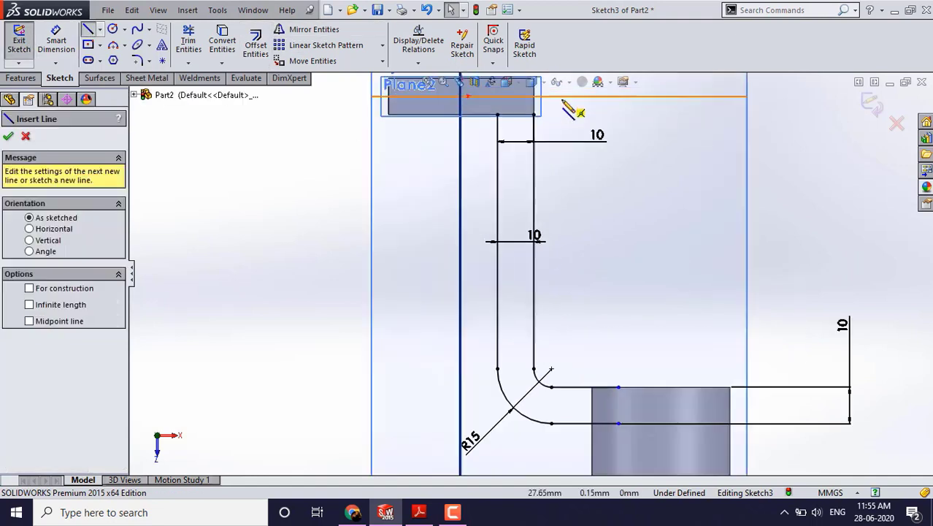
click(418, 177)
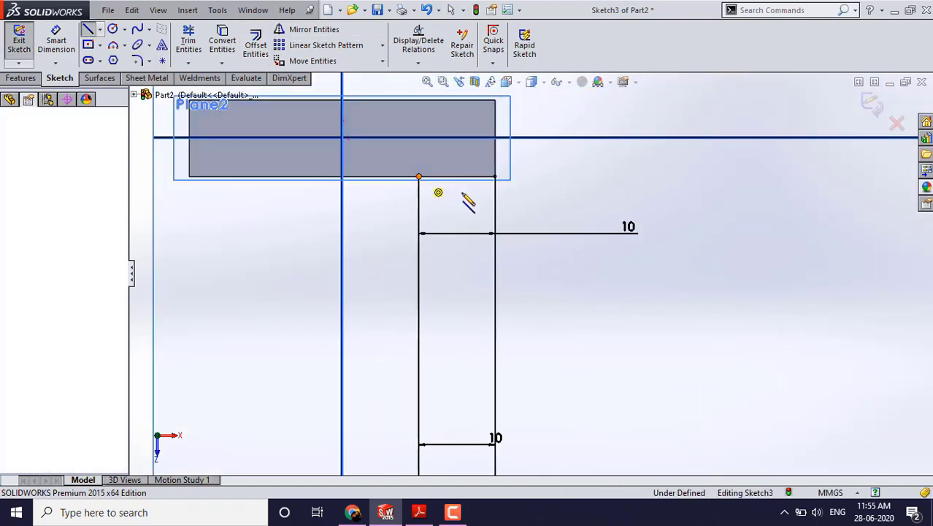
click(495, 177)
key(XF86AudioRaiseVolume)
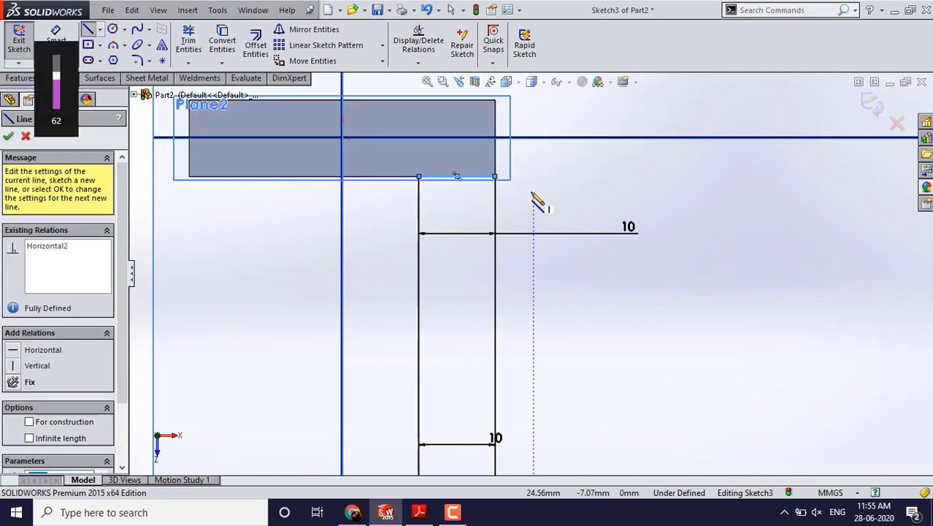
key(Escape)
key(Escape)
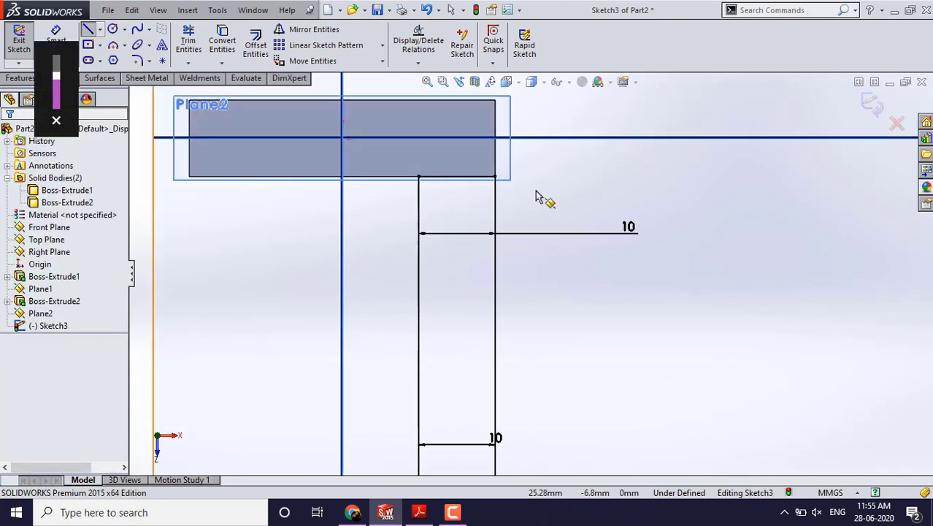
Examine the arm sketch's position relative to the boss and base plate, and compare it with the PDF's isometric view
scroll(536, 188, up, 1)
scroll(528, 272, up, 2)
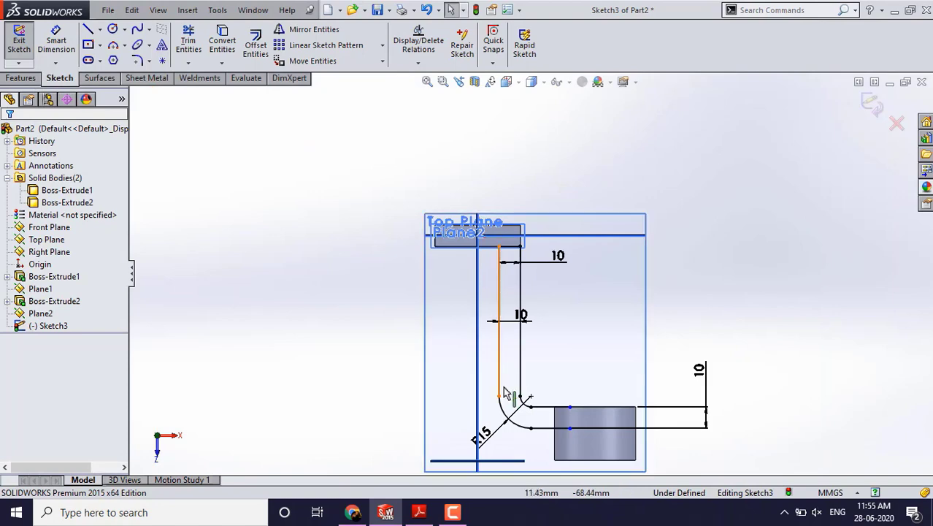
mouse_move(527, 398)
middle_down()
mouse_move(595, 290)
mouse_move(564, 215)
mouse_move(507, 381)
mouse_move(526, 409)
mouse_move(591, 377)
mouse_move(544, 191)
mouse_move(573, 286)
mouse_move(689, 268)
mouse_move(466, 310)
mouse_move(352, 153)
mouse_move(370, 243)
mouse_move(318, 211)
mouse_move(357, 179)
mouse_move(394, 209)
mouse_move(327, 251)
mouse_move(384, 363)
middle_up()
scroll(404, 198, up, 4)
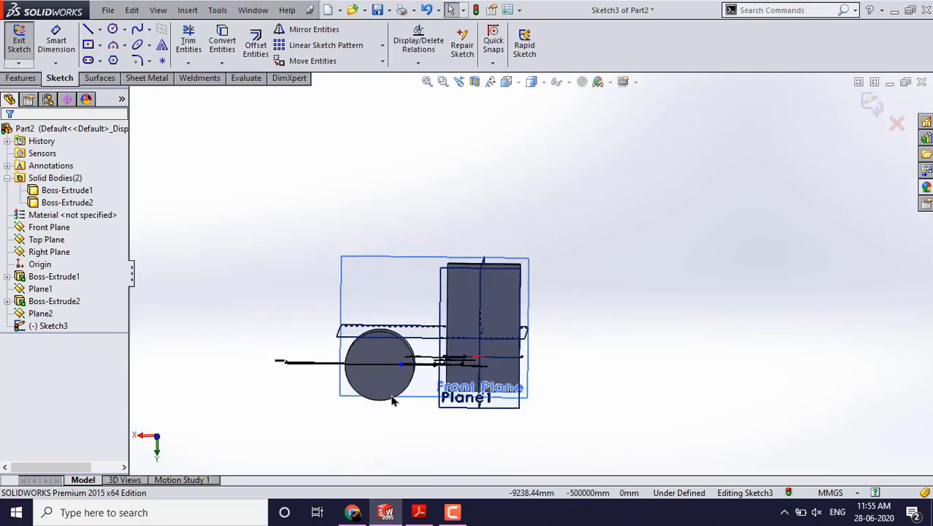
scroll(430, 348, down, 4)
scroll(428, 346, up, 3)
scroll(427, 365, down, 3)
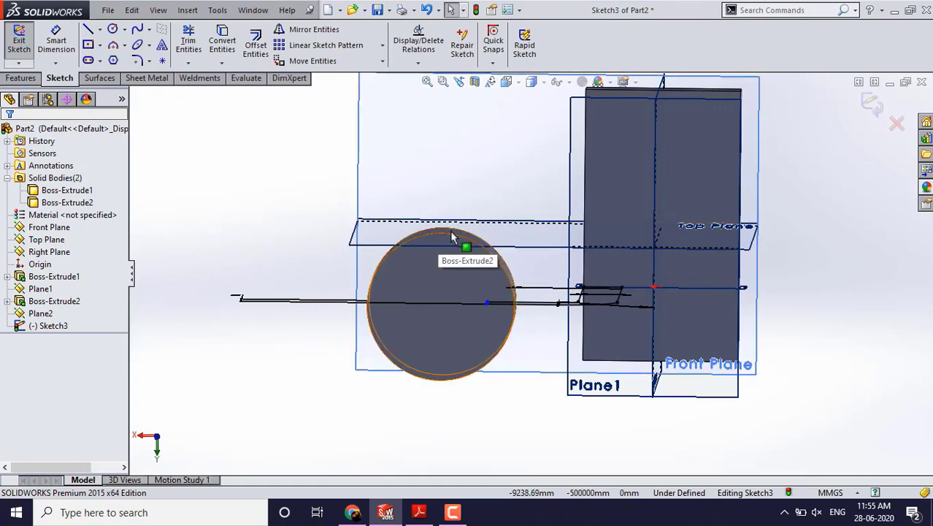
click(420, 513)
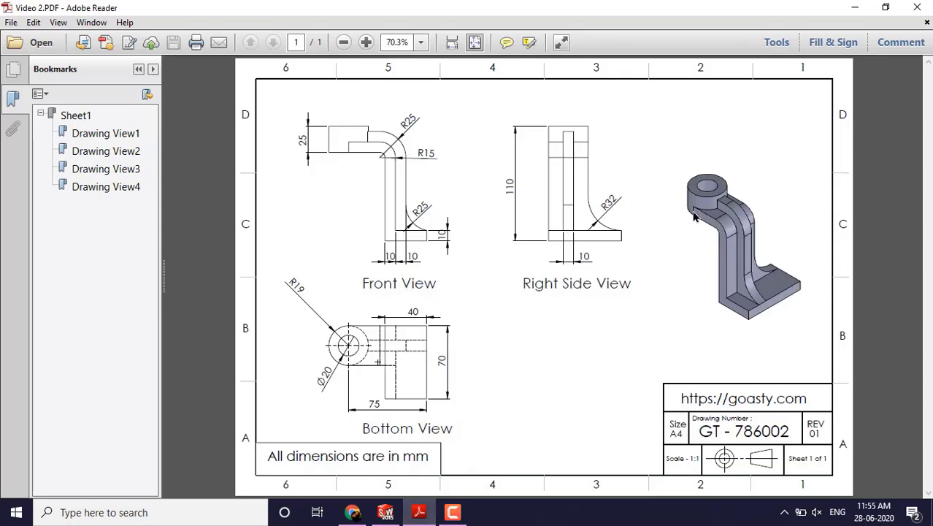
click(857, 7)
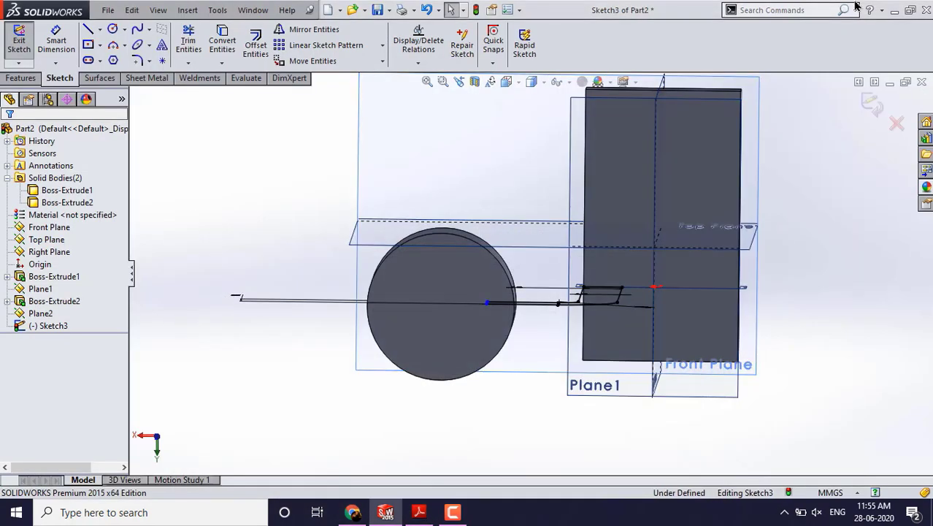
Check the arm sketch's ends at the base plate and the boss, and finish editing the sketch
mouse_move(776, 171)
middle_down()
mouse_move(575, 344)
mouse_move(576, 156)
mouse_move(558, 204)
mouse_move(525, 156)
mouse_move(545, 173)
mouse_move(516, 199)
middle_up()
scroll(516, 185, down, 3)
scroll(509, 219, up, 2)
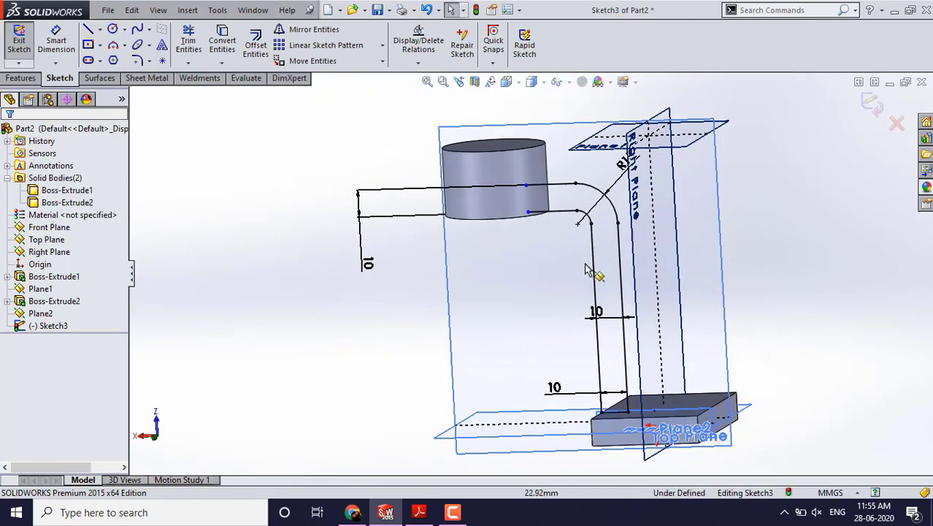
scroll(625, 430, down, 5)
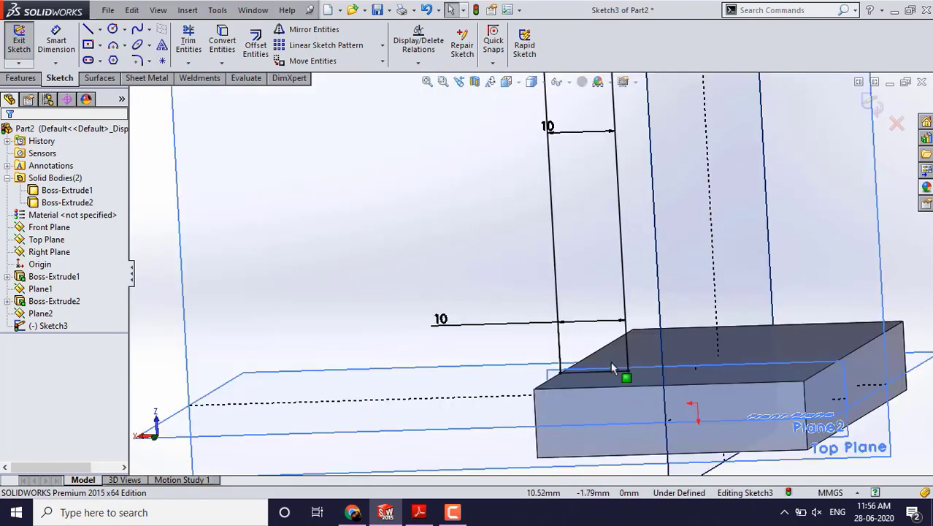
scroll(488, 358, up, 5)
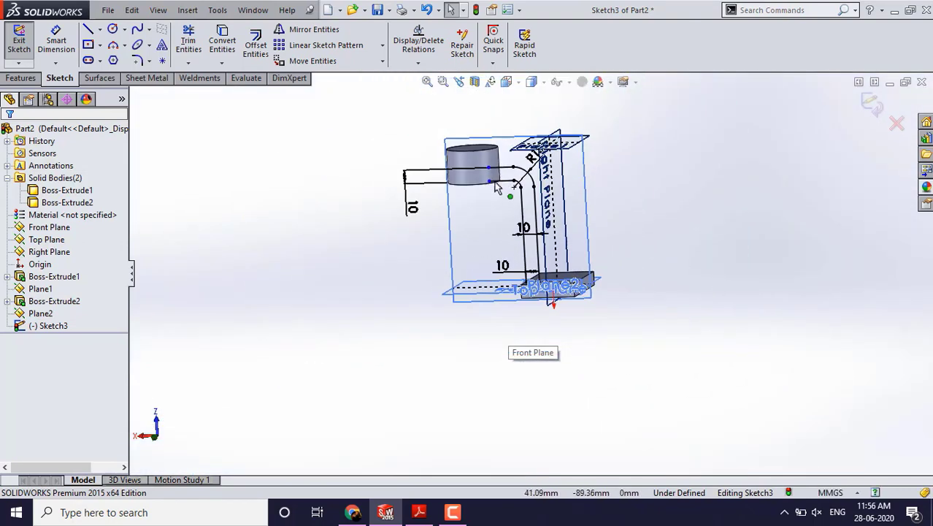
key(f)
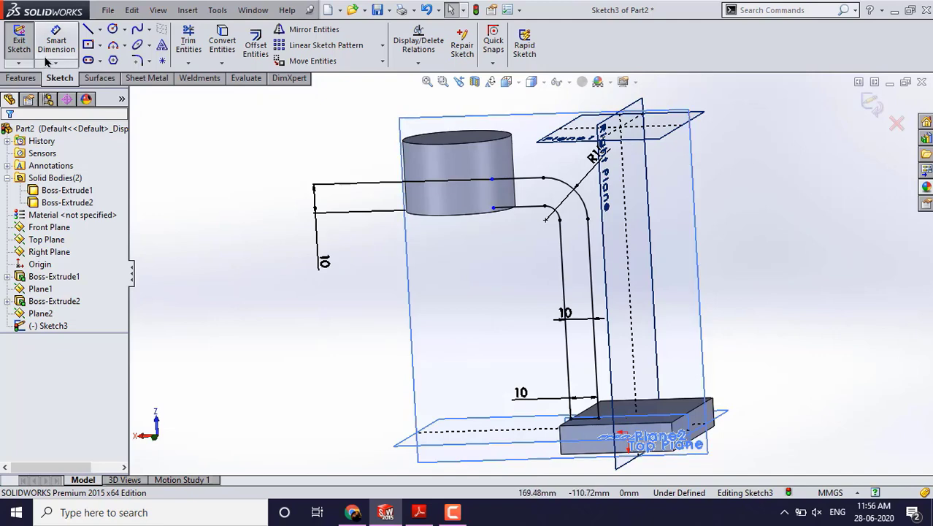
click(19, 38)
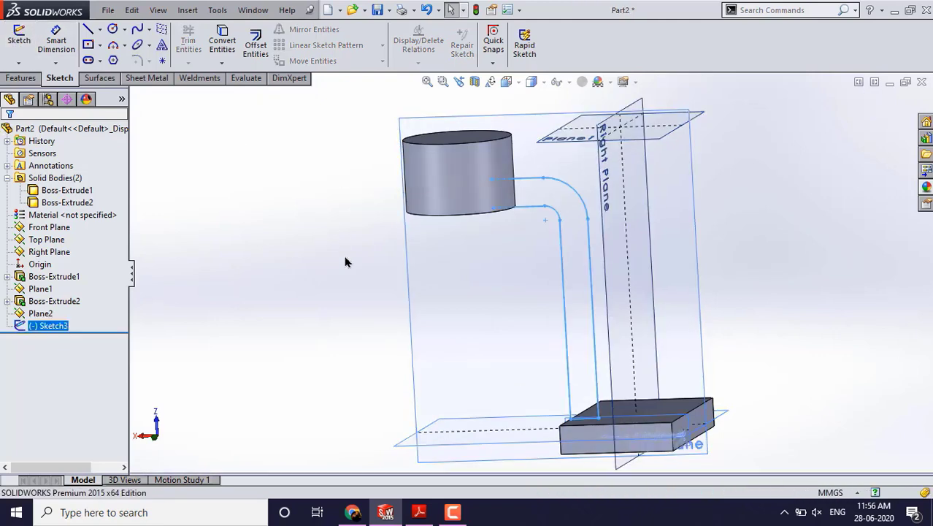
mouse_move(437, 308)
middle_down()
mouse_move(483, 305)
mouse_move(459, 329)
middle_up()
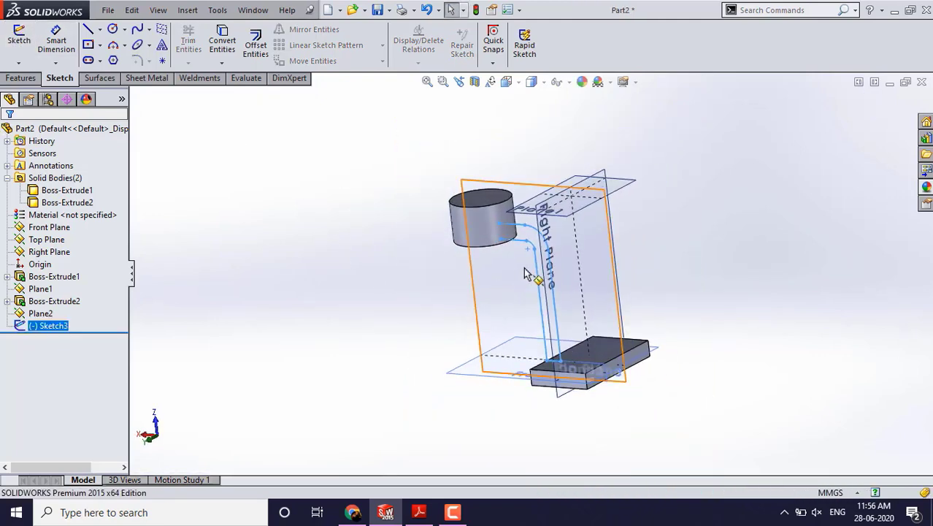
Start a Rib feature from the arm sketch with a thickness of 38 mm
click(29, 79)
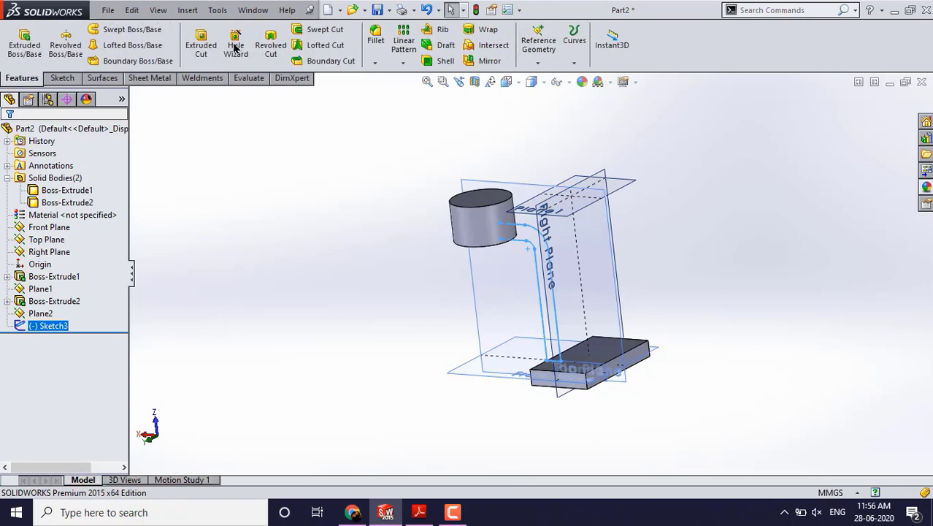
click(443, 31)
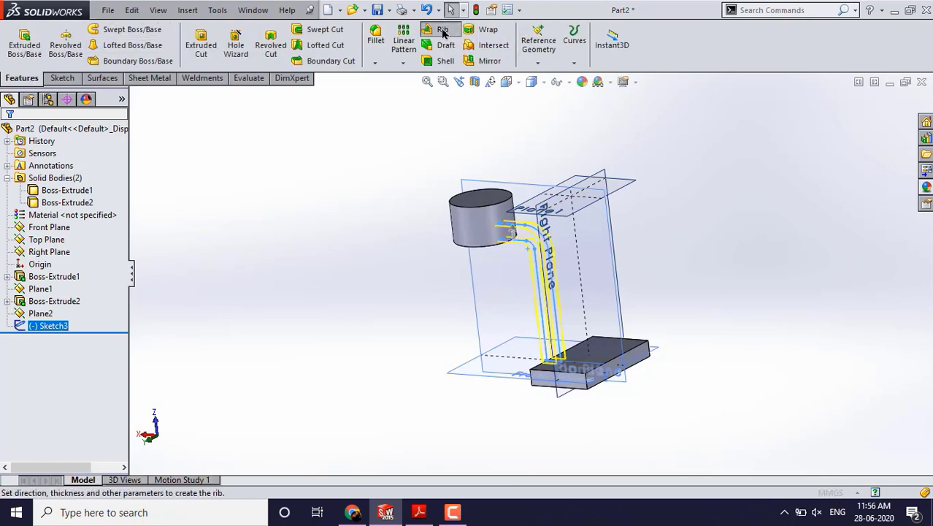
scroll(504, 256, down, 4)
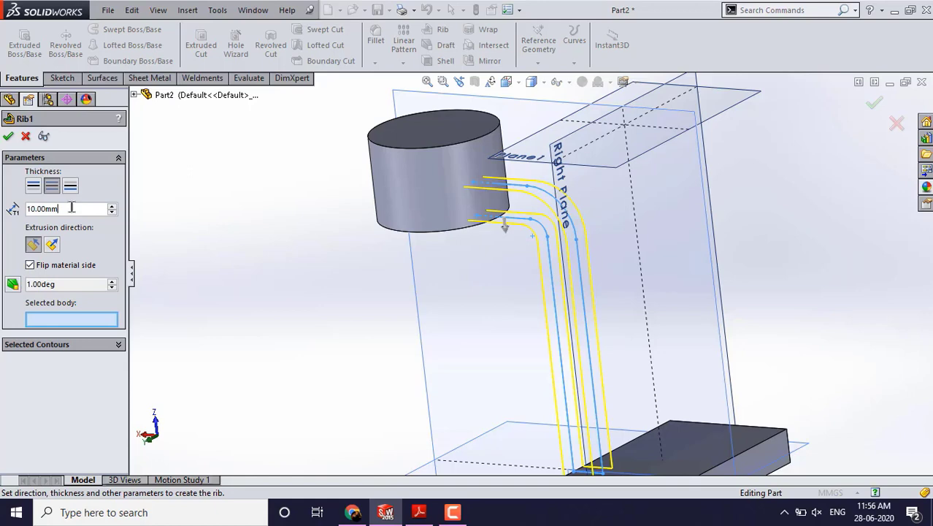
text(3)
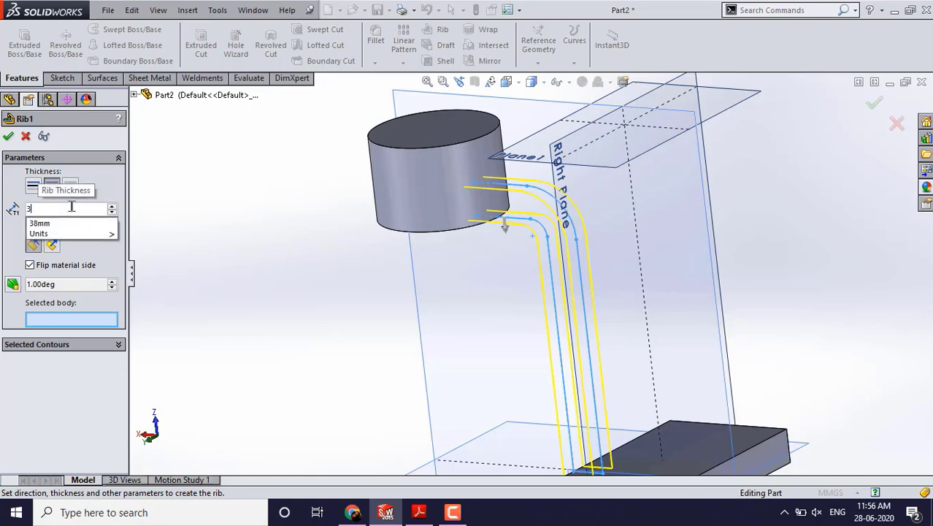
text(8)
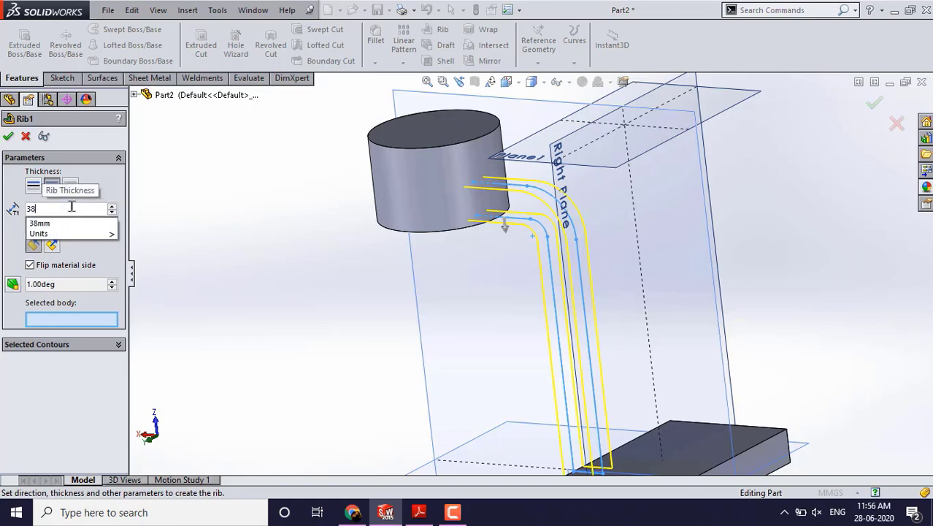
key(Return)
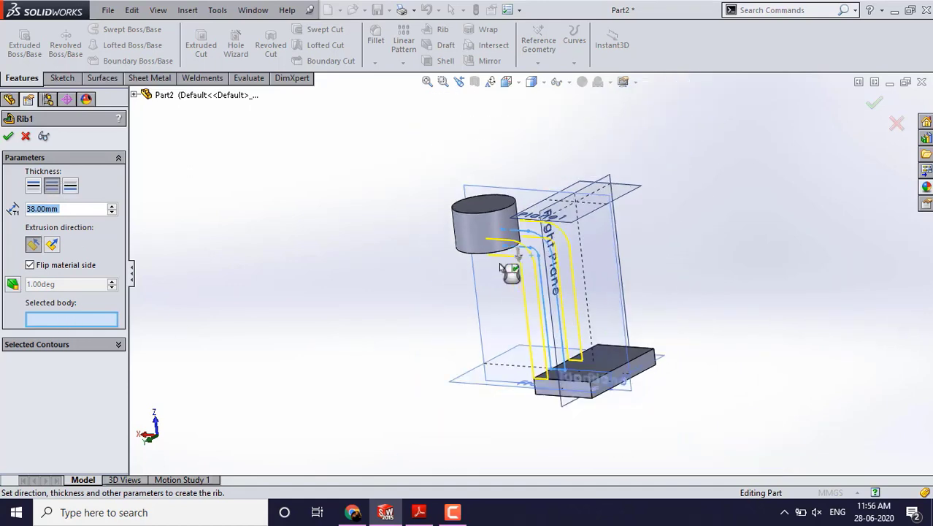
Try to preview the rib with the cylindrical boss as its selected body, and cancel the Rib feature
scroll(500, 265, up, 3)
scroll(510, 270, down, 2)
click(470, 204)
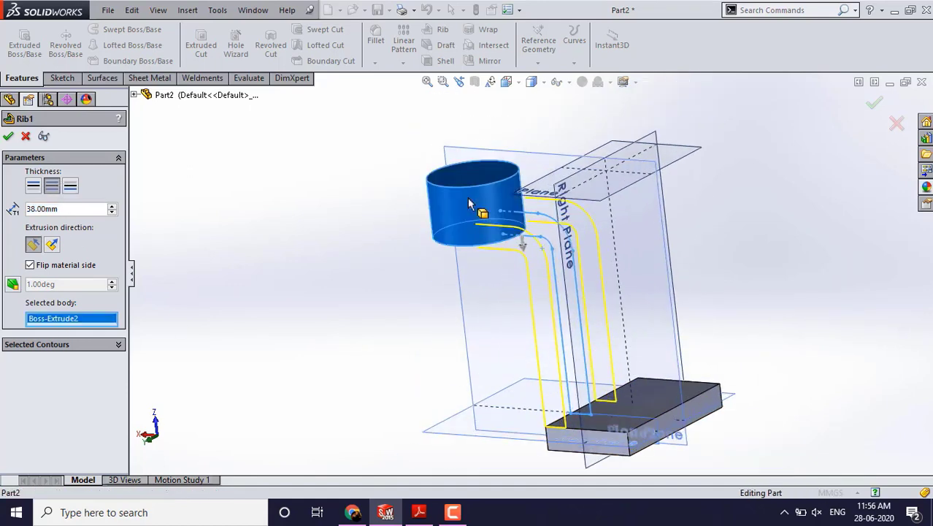
click(42, 138)
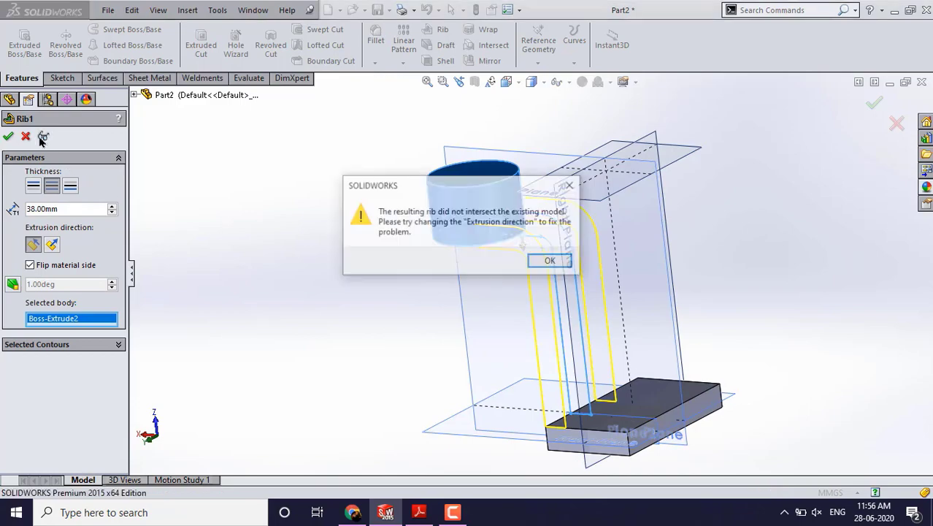
click(552, 262)
scroll(535, 241, down, 6)
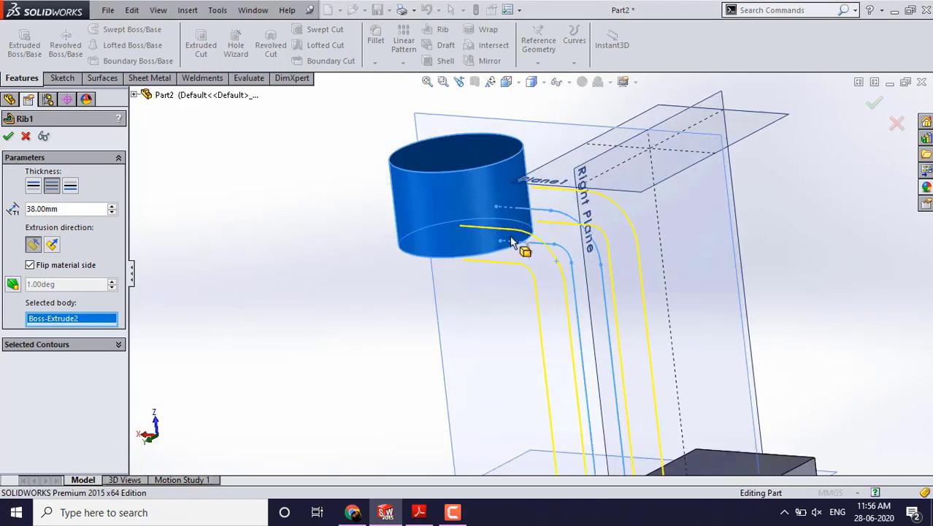
mouse_move(535, 226)
middle_down()
mouse_move(569, 219)
mouse_move(536, 244)
mouse_move(546, 229)
mouse_move(540, 235)
middle_up()
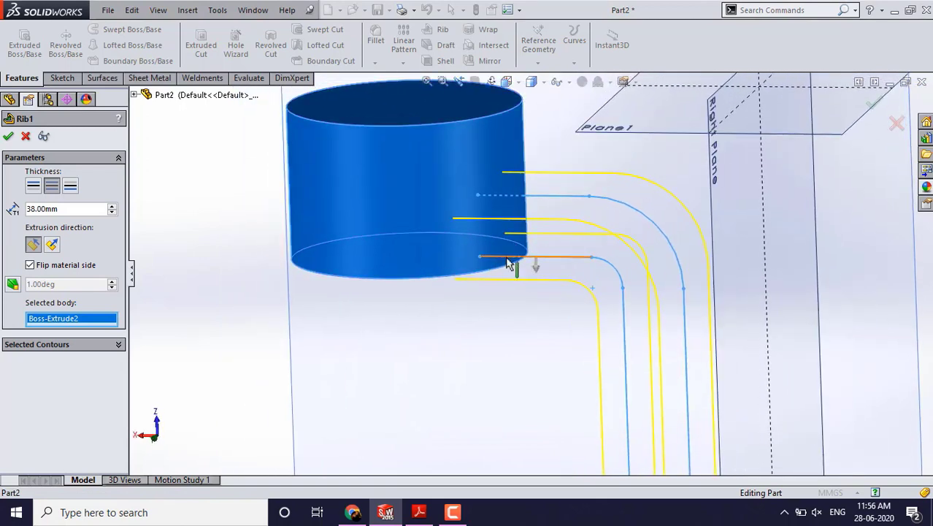
click(25, 138)
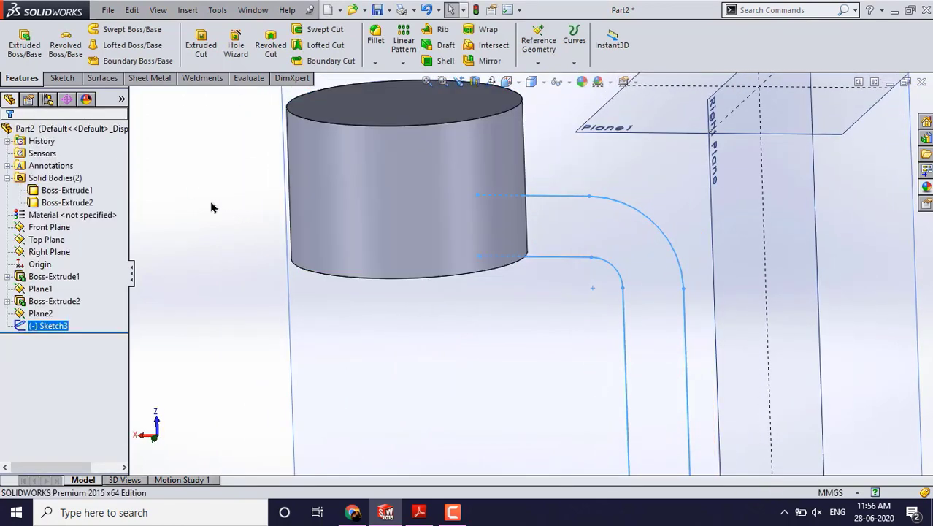
Reopen the arm sketch and shorten the inner horizontal line with Power trim so it ends short of the boss
click(555, 199)
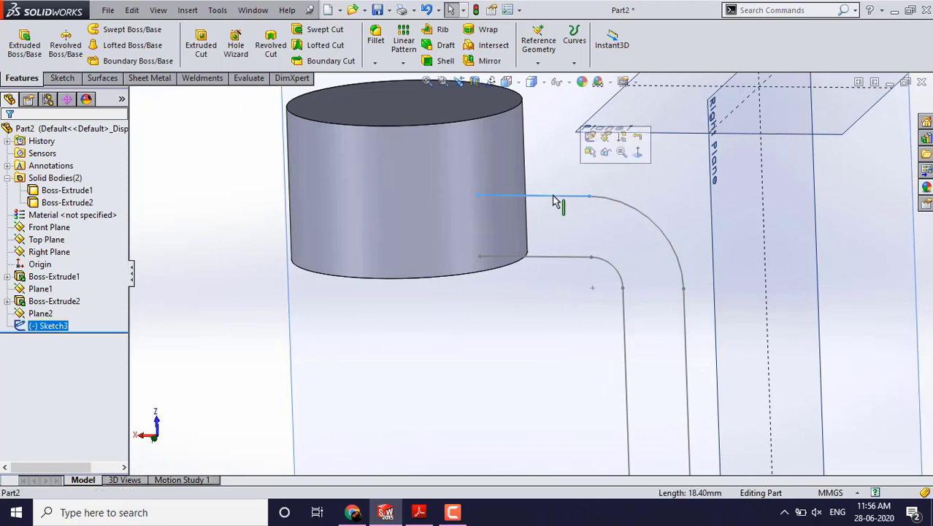
click(595, 143)
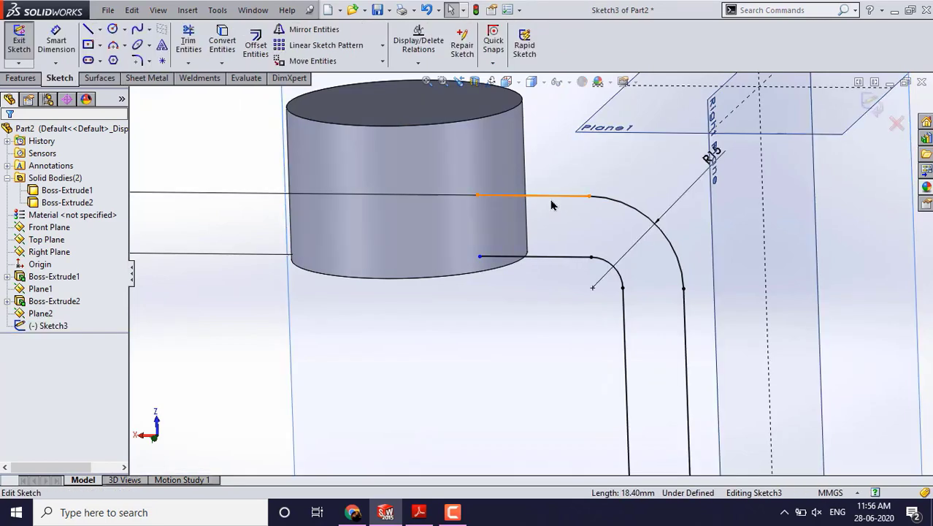
key(ctrl+8)
scroll(518, 398, down, 3)
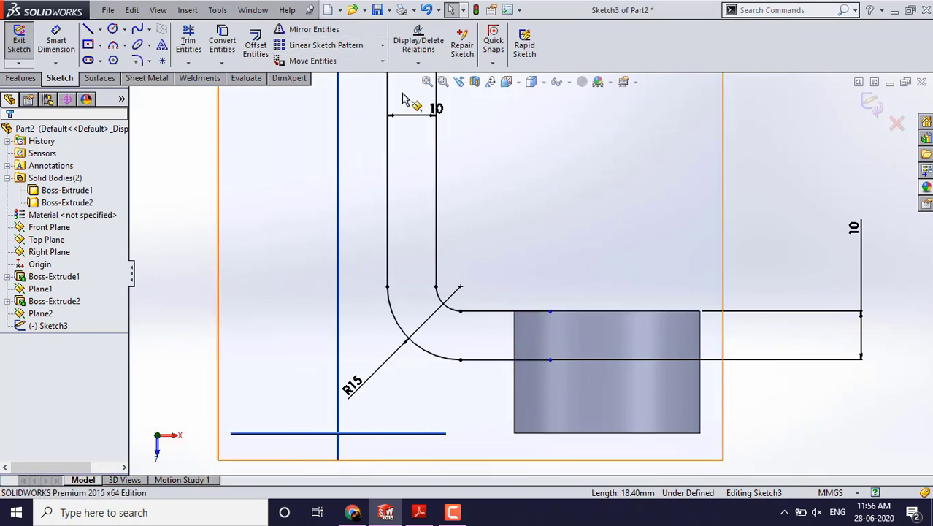
click(192, 46)
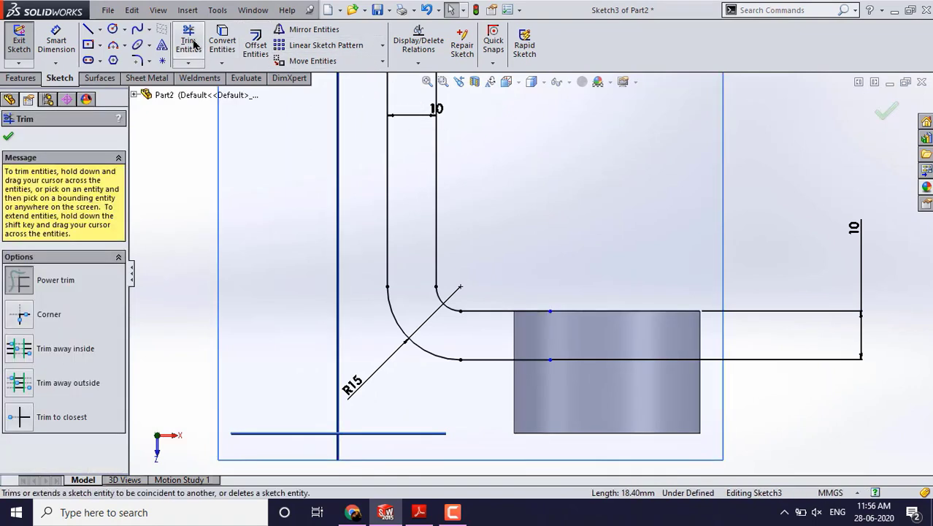
click(528, 312)
click(482, 314)
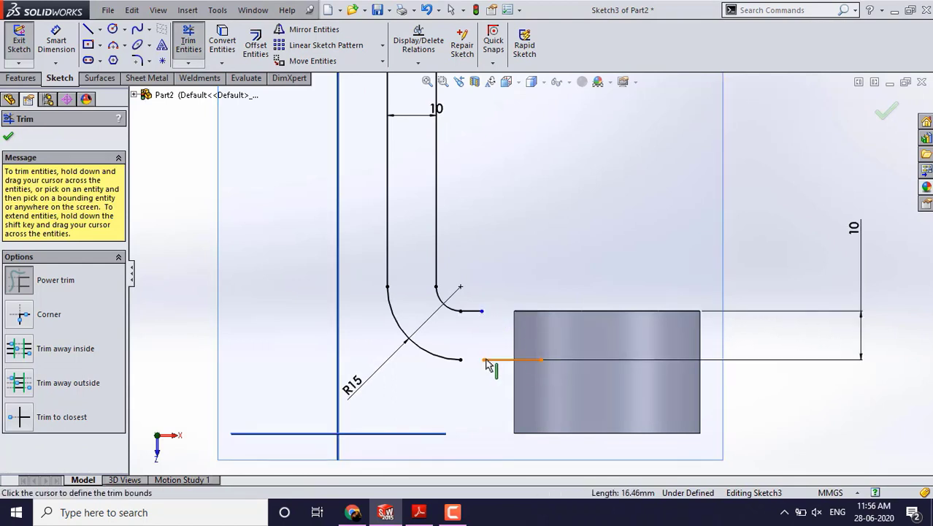
Undo the trim on the outer horizontal line, shorten it to roughly match the inner line's end, and finish the sketch
key(ctrl+z)
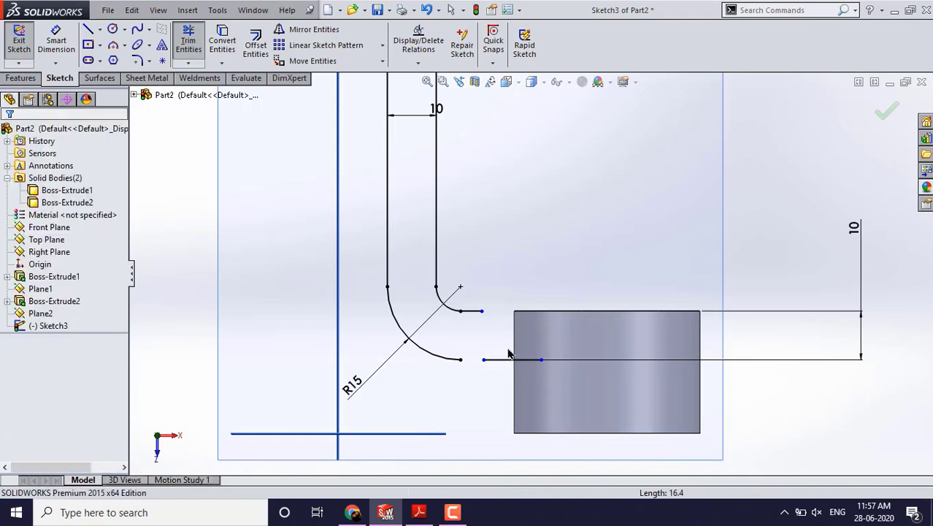
click(195, 43)
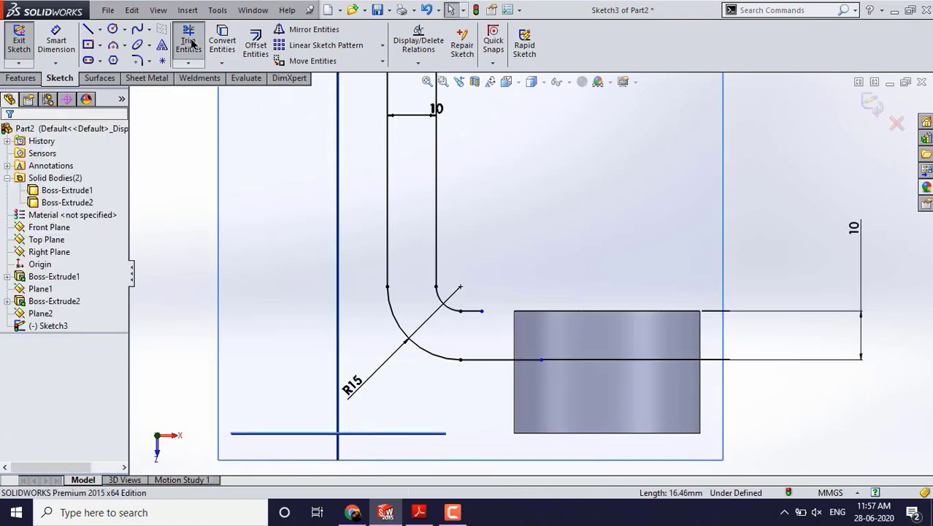
click(537, 361)
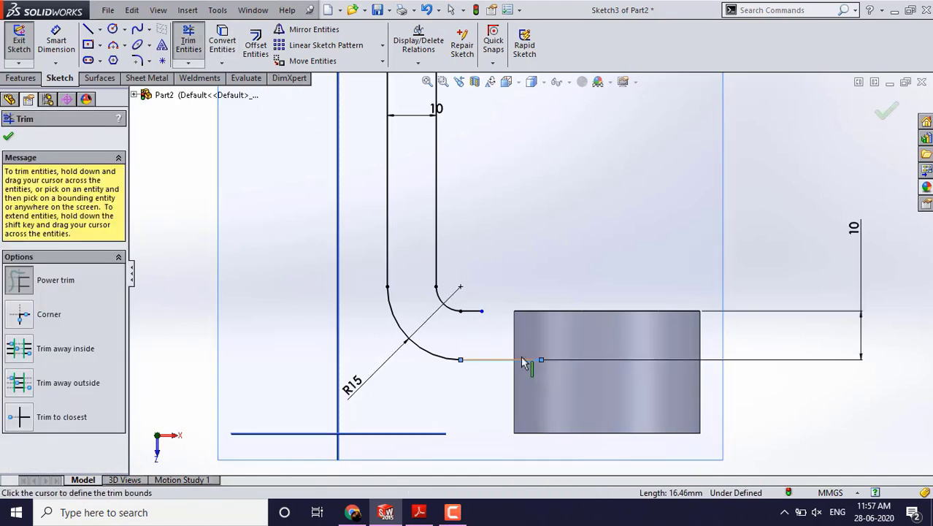
click(485, 369)
key(Escape)
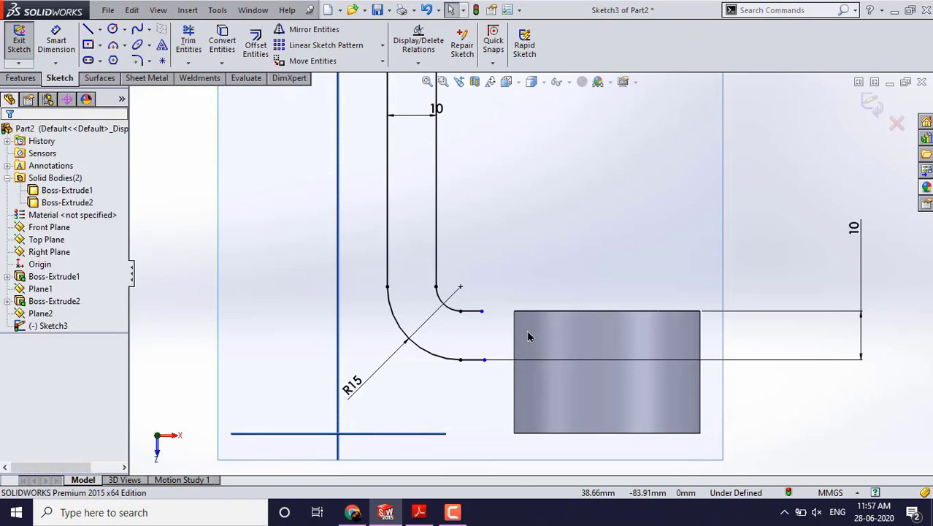
click(19, 48)
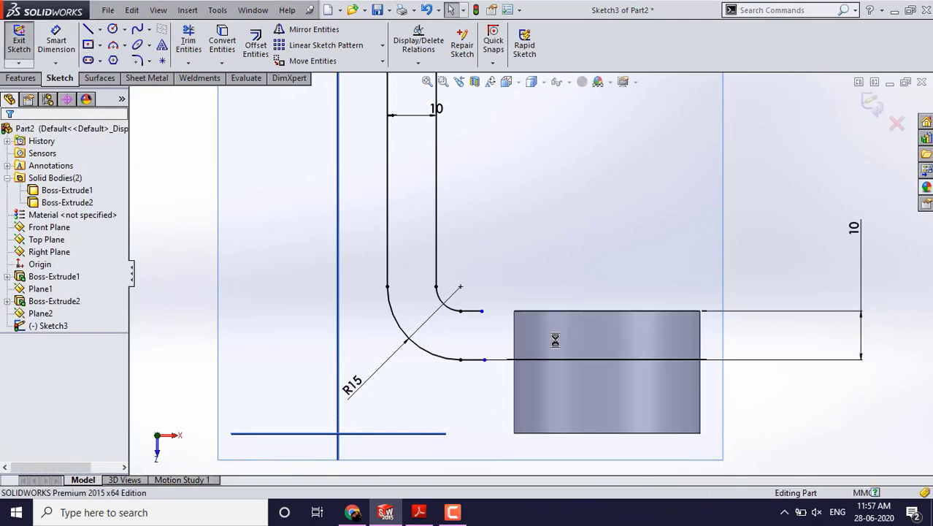
Start a Rib feature from the shortened arm sketch and select the cylindrical boss as its body
middle_drag(662, 286, 525, 220)
scroll(525, 220, up, 5)
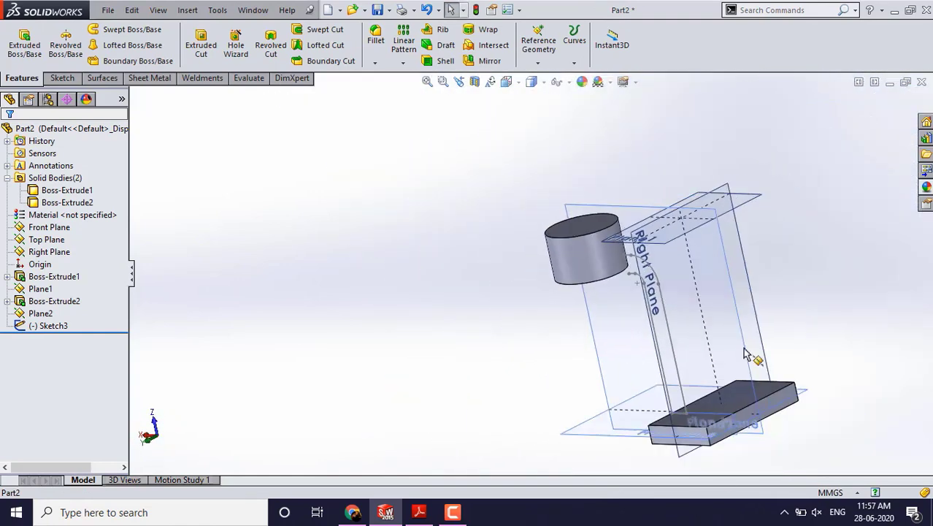
scroll(760, 403, down, 2)
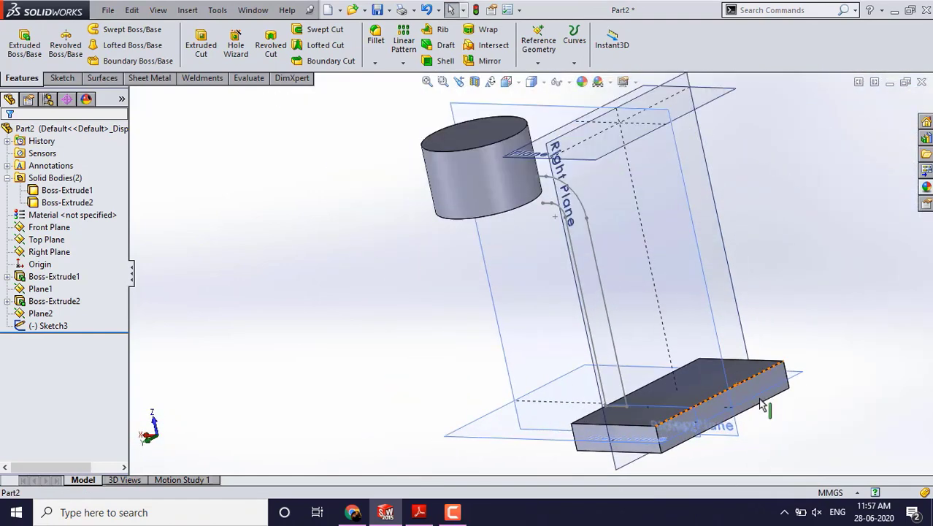
click(441, 30)
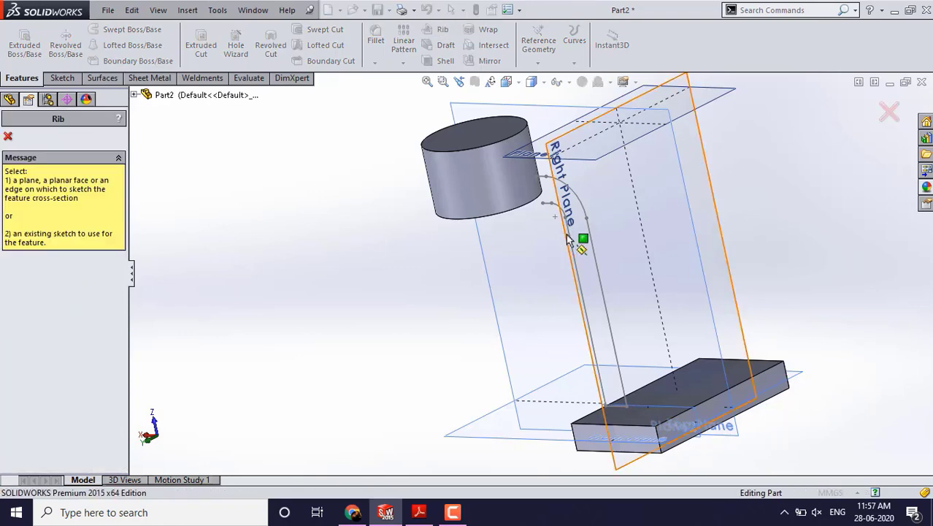
click(595, 252)
scroll(558, 240, down, 3)
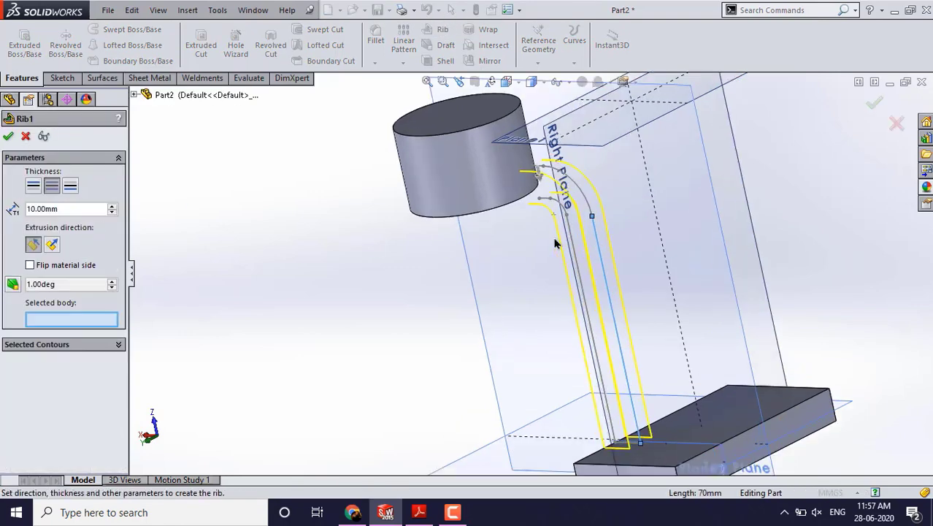
click(444, 135)
scroll(398, 196, up, 3)
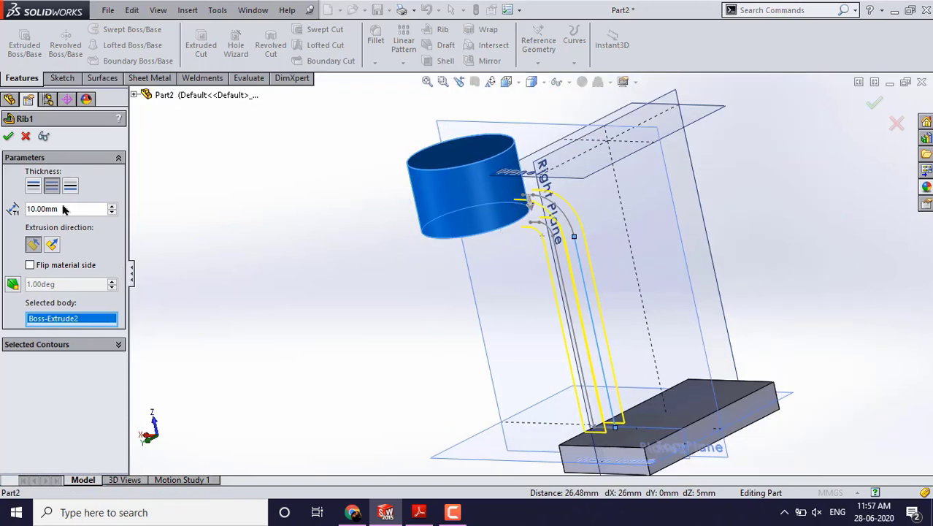
Set the rib thickness to 38 mm and show the detailed preview of the arm
text(38)
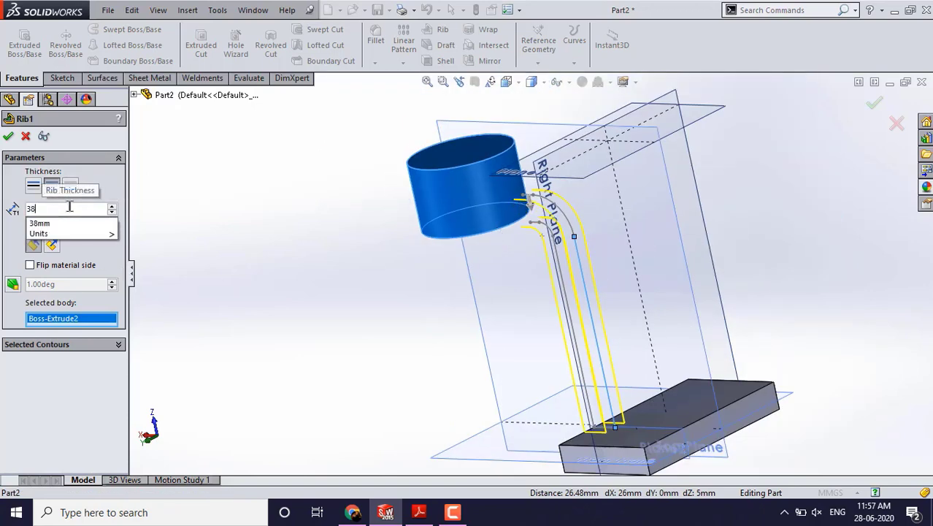
key(Return)
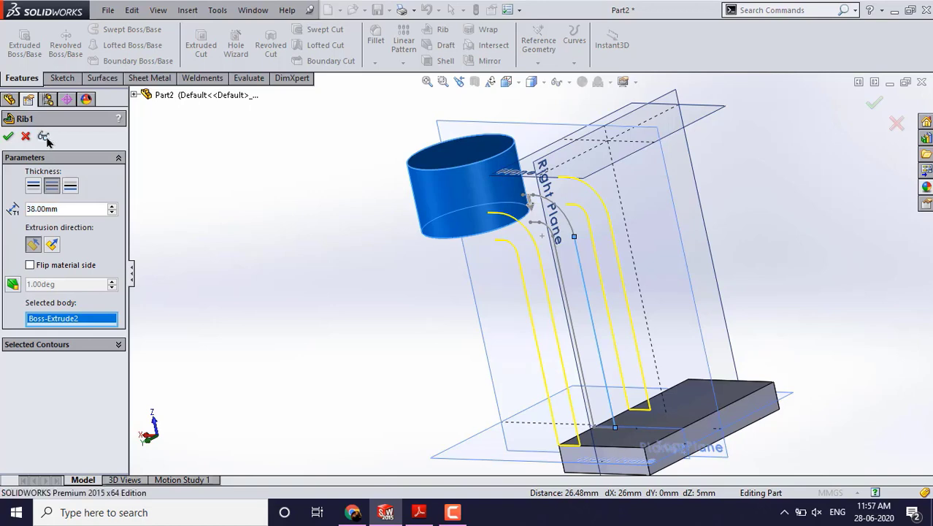
click(44, 136)
mouse_move(499, 271)
middle_down()
mouse_move(562, 249)
mouse_move(500, 264)
middle_up()
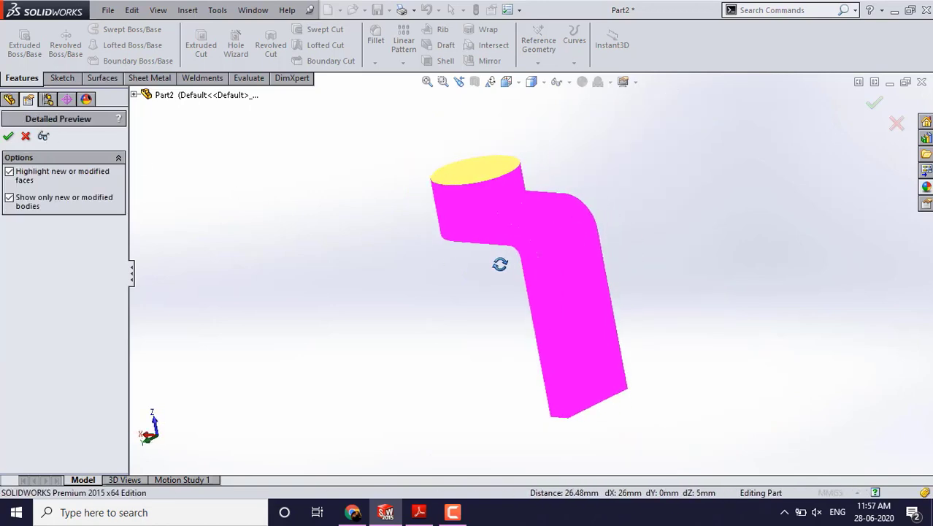
Accept the detailed preview to create the 38 mm rib arm and check the resulting bodies from another angle
click(8, 136)
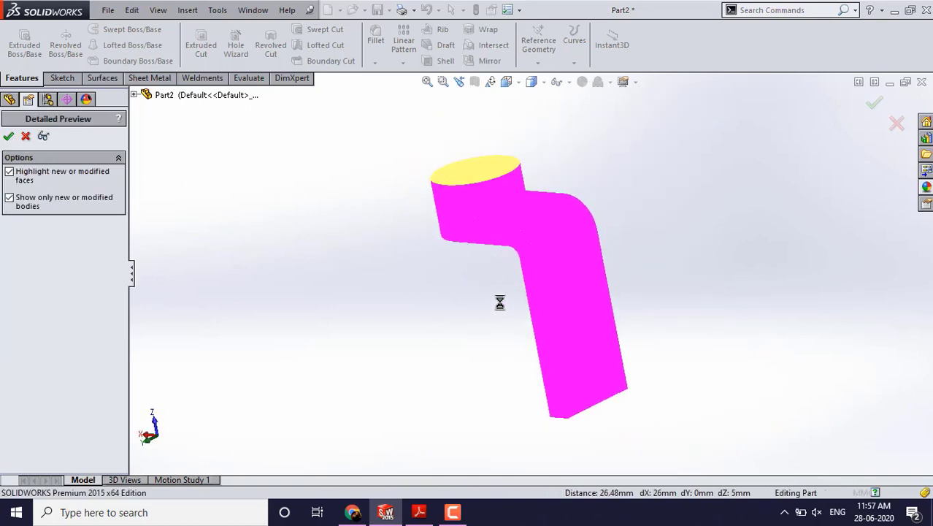
middle_drag(479, 306, 536, 298)
scroll(519, 400, down, 1)
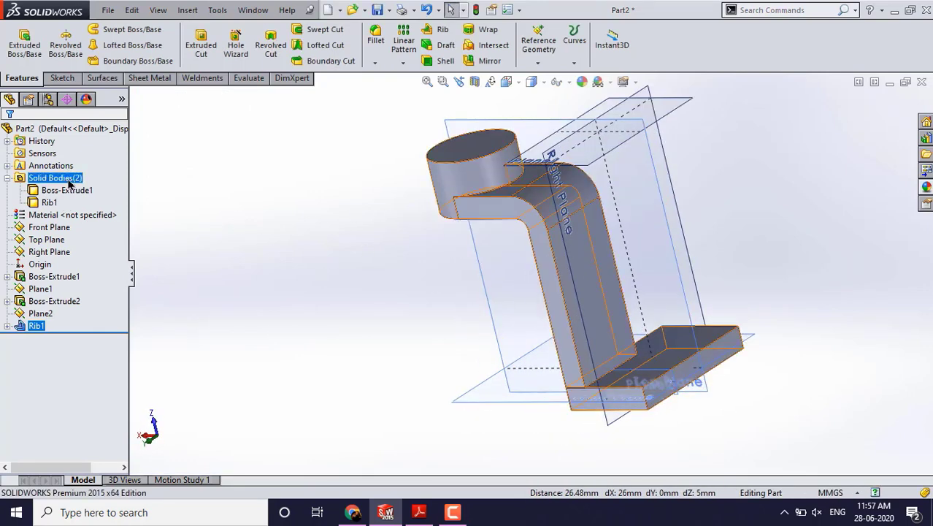
click(319, 249)
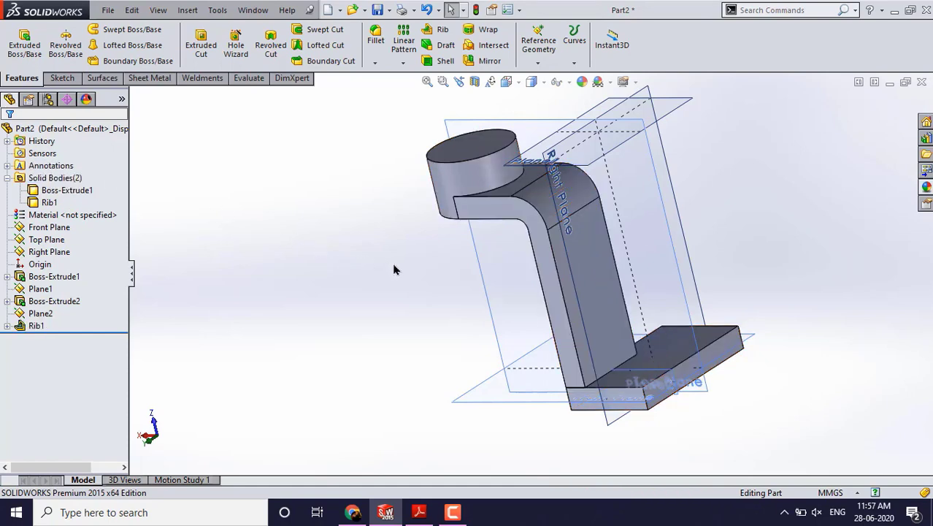
middle_drag(369, 255, 411, 290)
Start a new sketch on Plane2, viewed face-on, after consulting the PDF drawing for the narrow stiffening rib's geometry
click(417, 513)
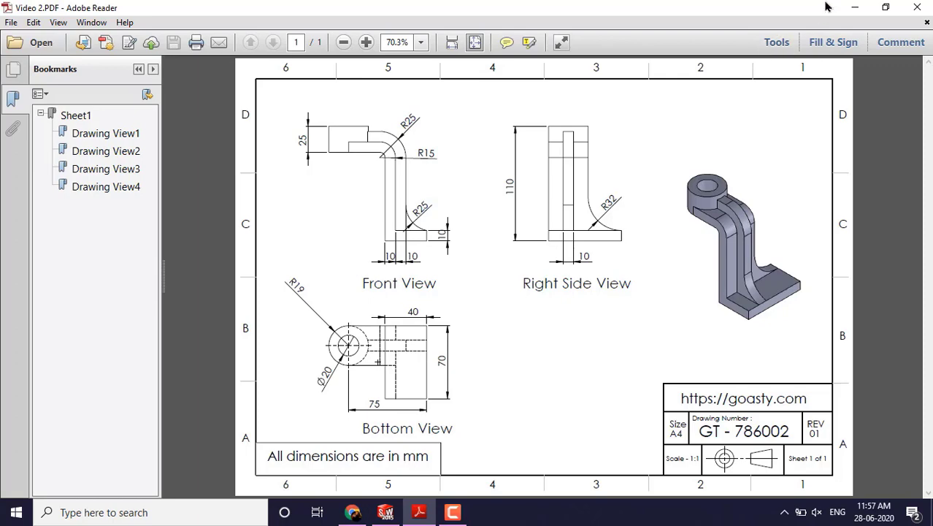
click(857, 7)
middle_drag(496, 262, 557, 354)
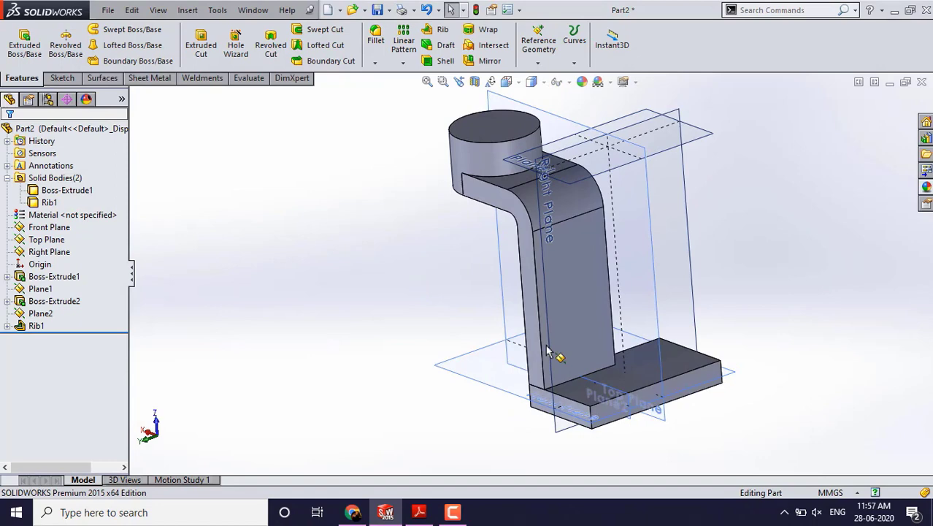
click(609, 392)
click(655, 345)
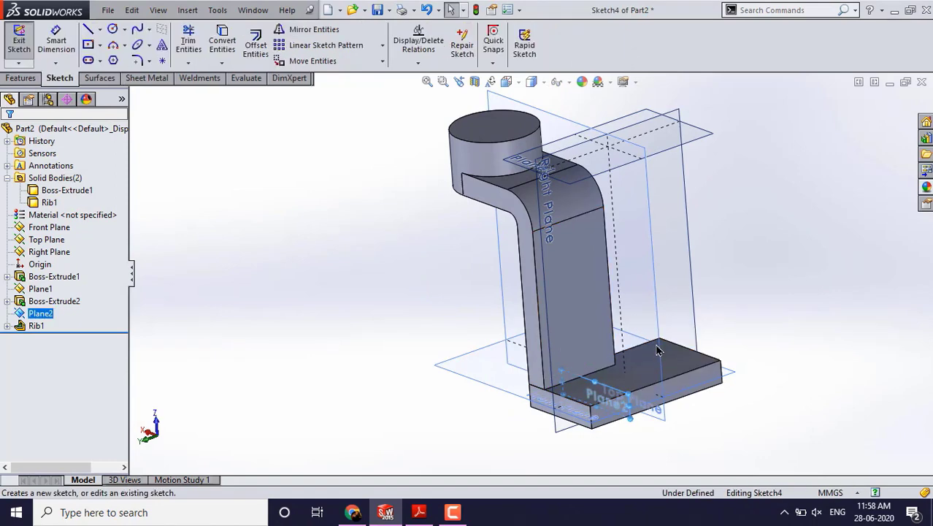
key(ctrl+8)
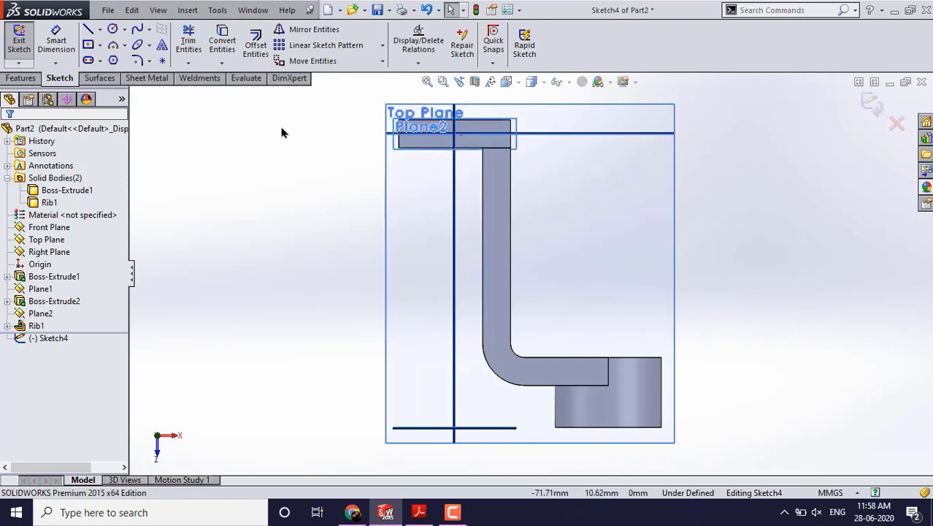
click(418, 512)
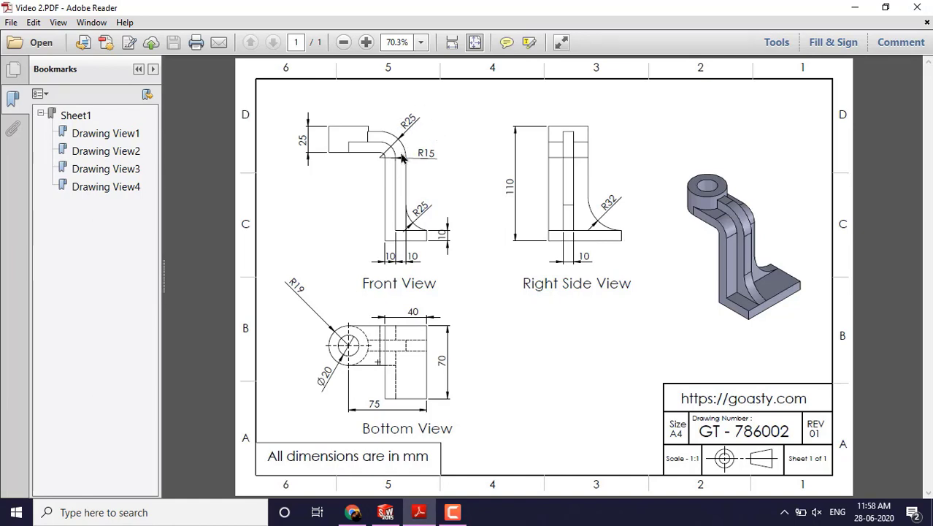
click(386, 512)
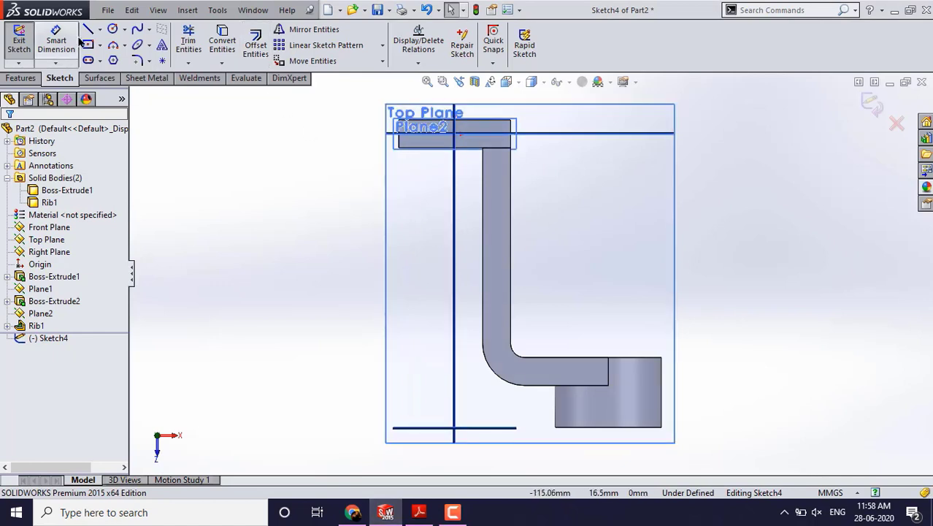
Sketch an L-shaped line chain outside the arm, running vertically from the base plate's inner edge, then horizontally to just short of the boss
scroll(629, 241, up, 2)
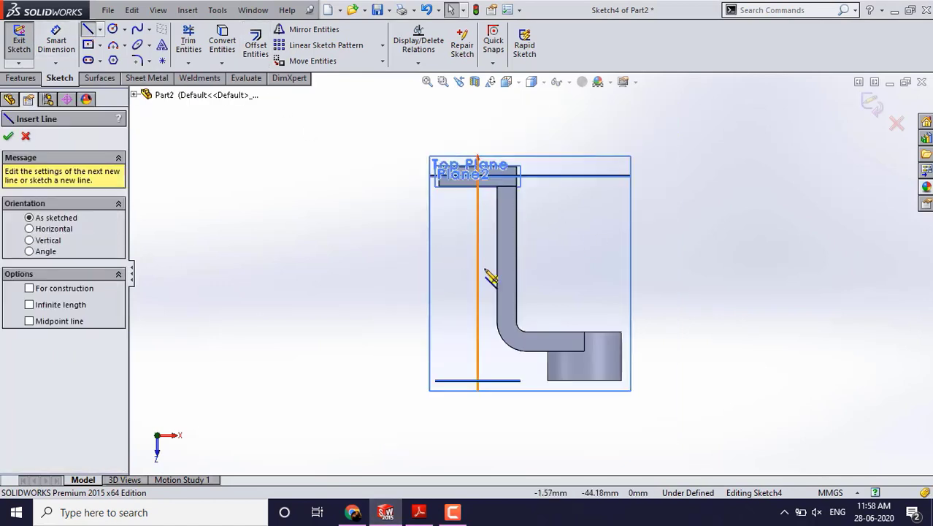
scroll(497, 219, down, 4)
scroll(511, 168, up, 2)
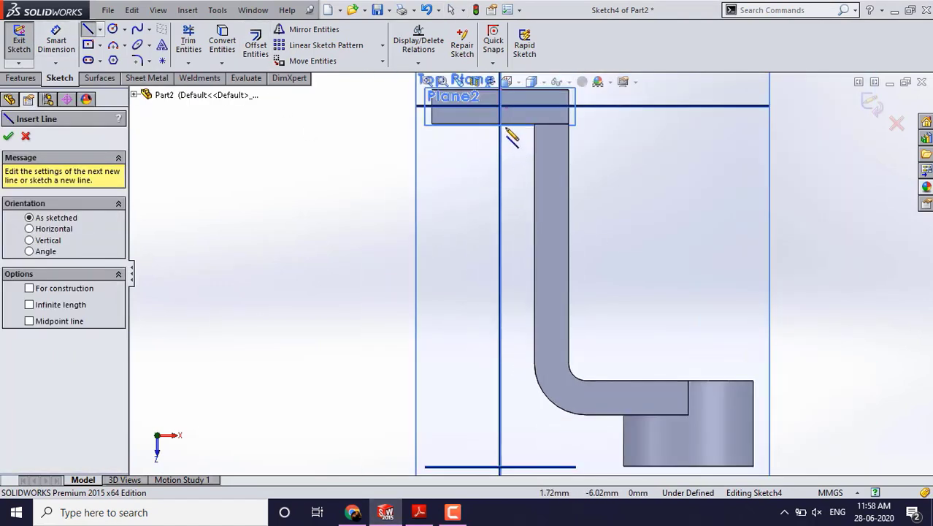
scroll(511, 137, down, 3)
click(528, 193)
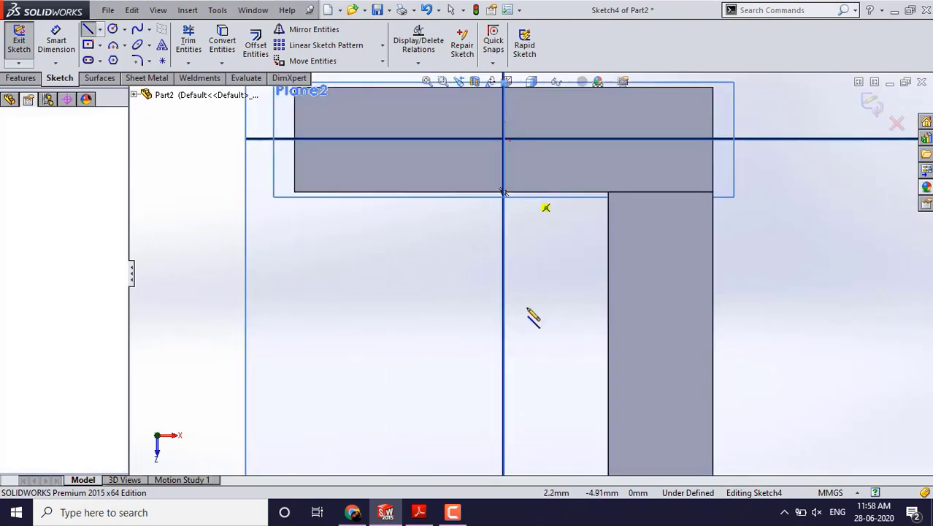
scroll(544, 285, up, 3)
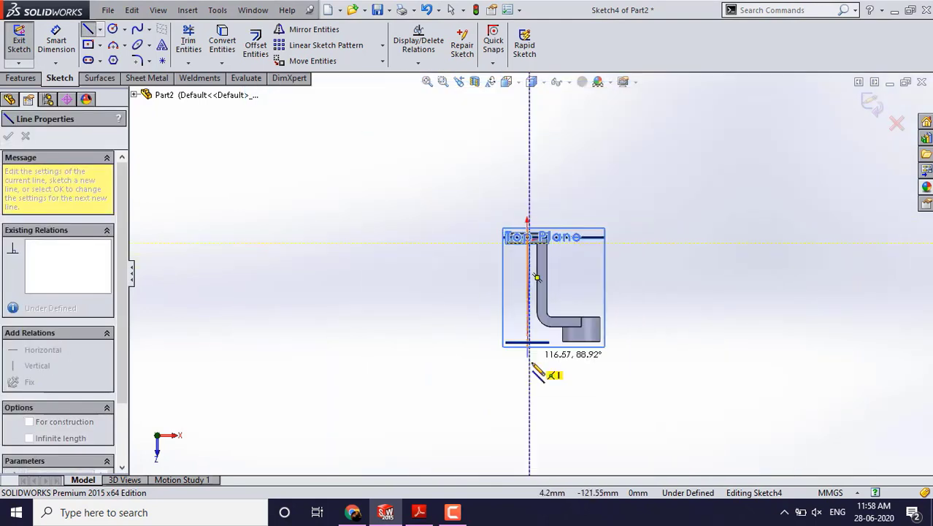
scroll(538, 264, down, 4)
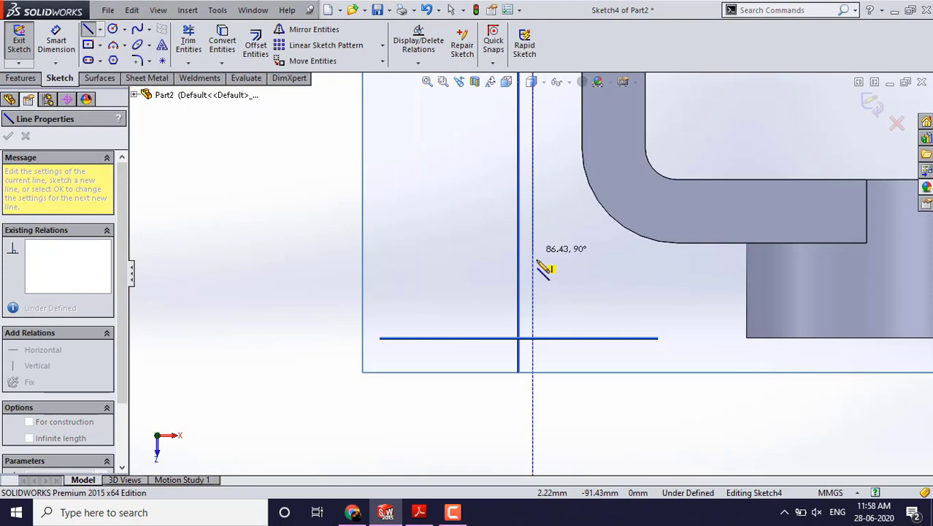
click(535, 298)
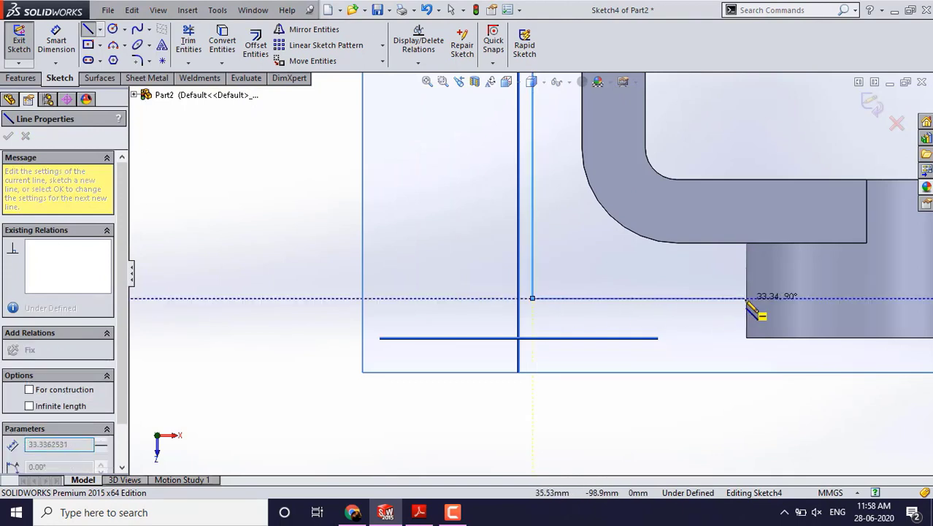
click(693, 298)
key(Escape)
Dimension the end of the new horizontal line 10 mm from the arm's outer horizontal edge
click(55, 40)
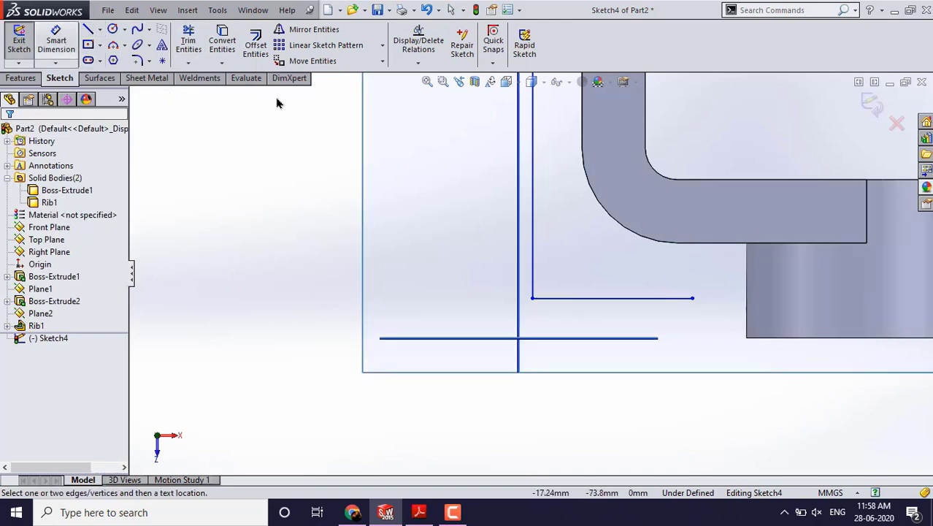
click(697, 243)
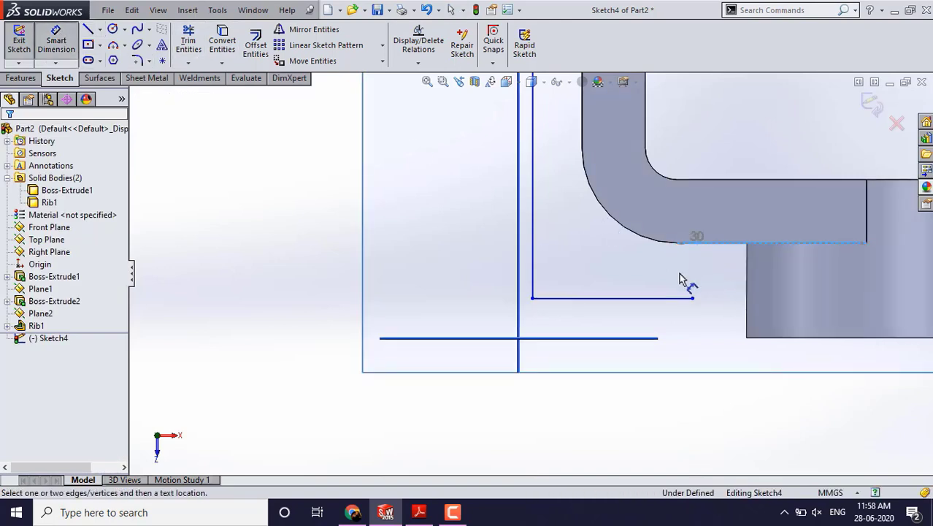
click(691, 298)
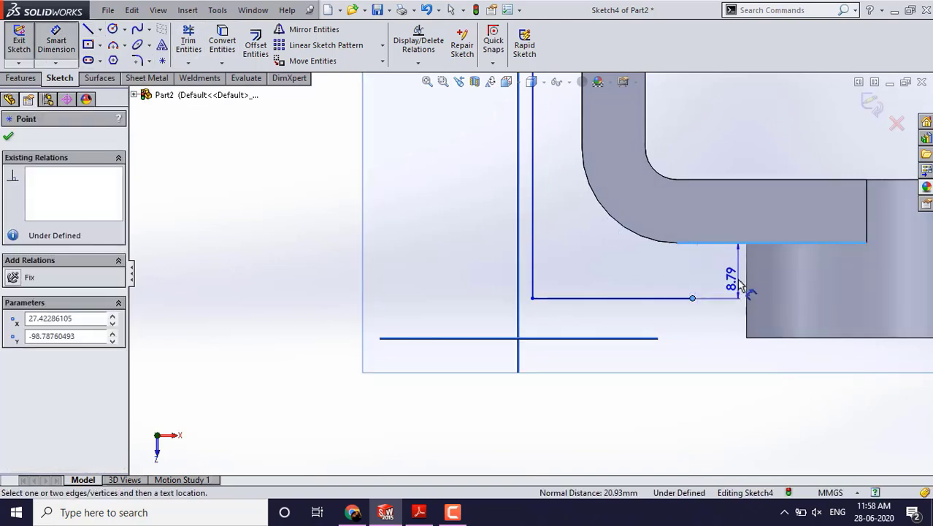
click(736, 278)
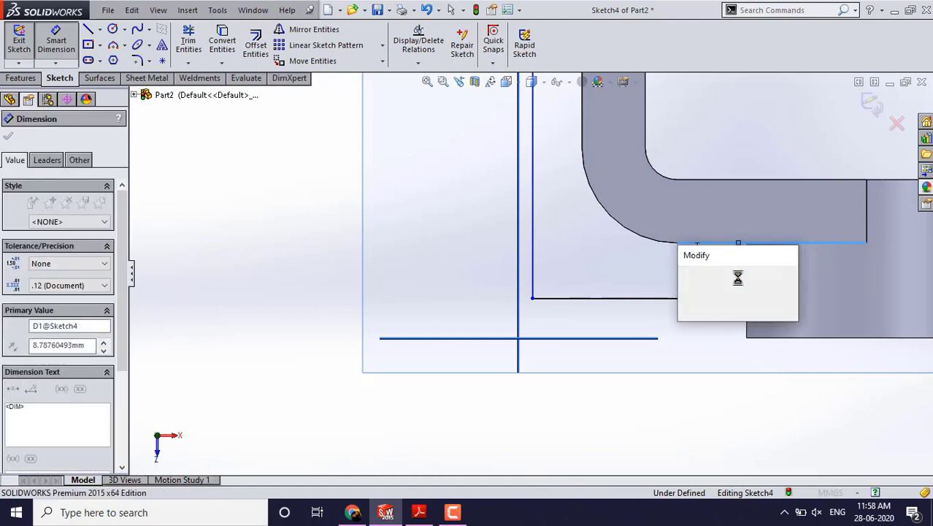
text(10)
key(Return)
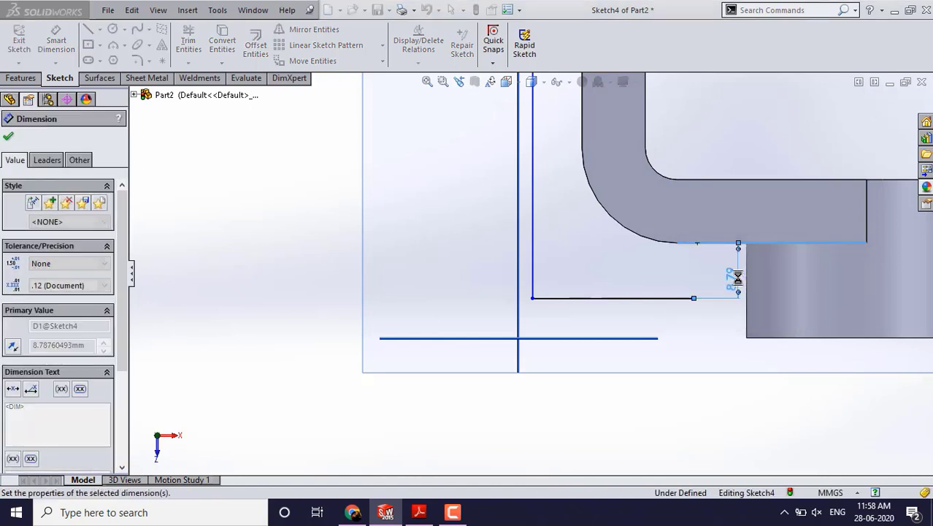
key(Escape)
Dimension the new vertical line 10 mm from the arm's outer vertical edge near the base plate
scroll(606, 273, up, 5)
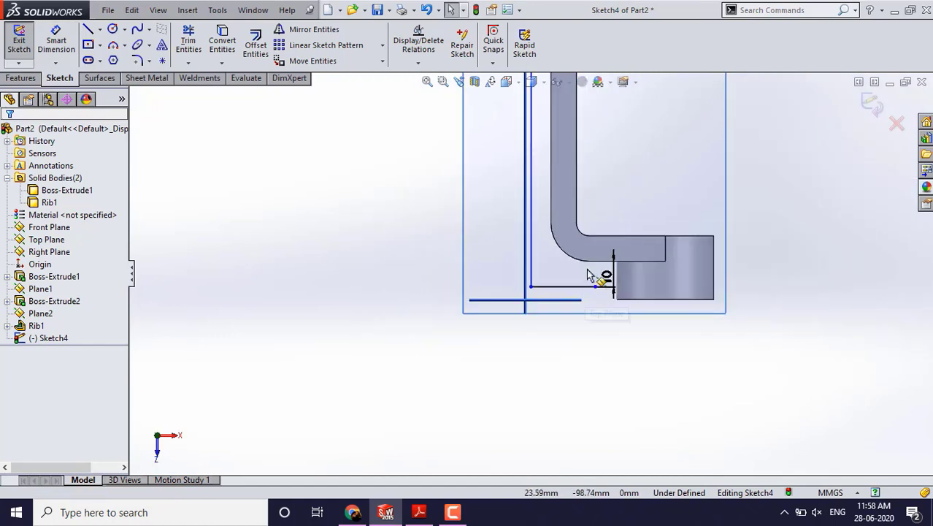
scroll(537, 193, down, 6)
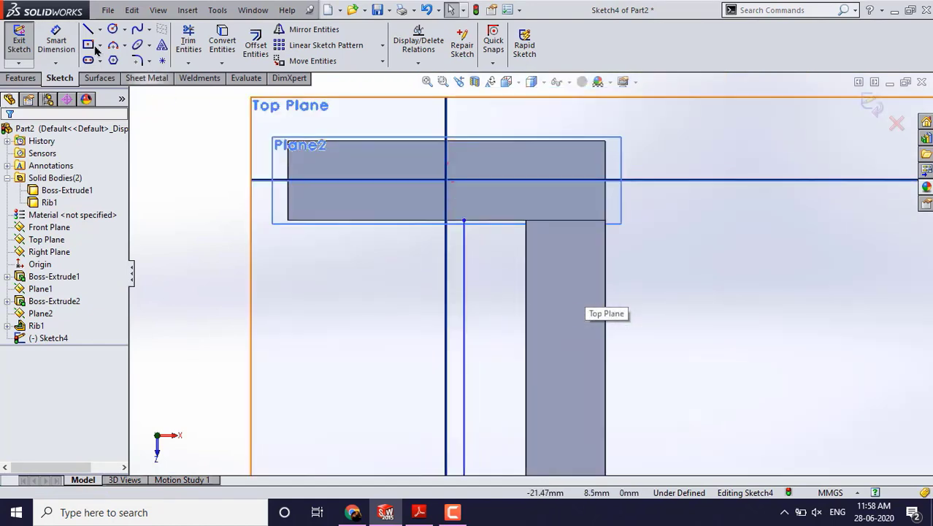
click(57, 41)
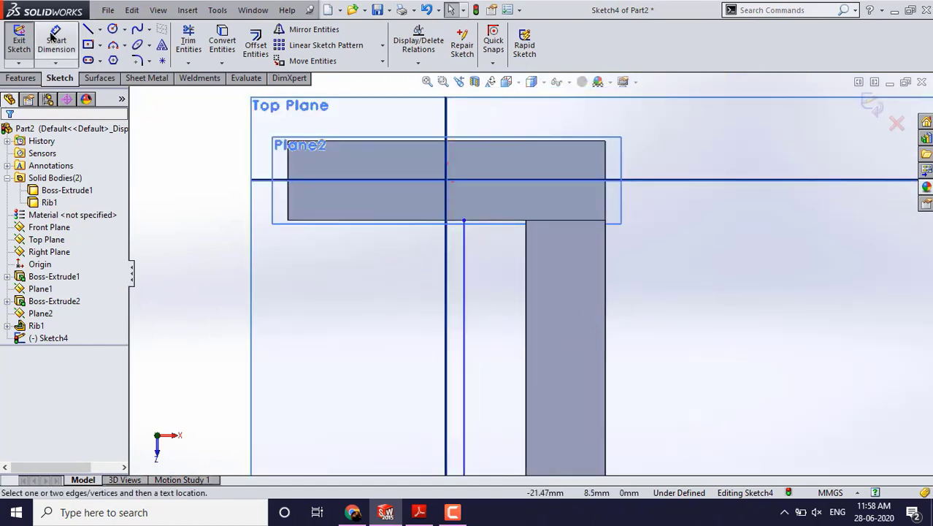
click(527, 260)
click(467, 223)
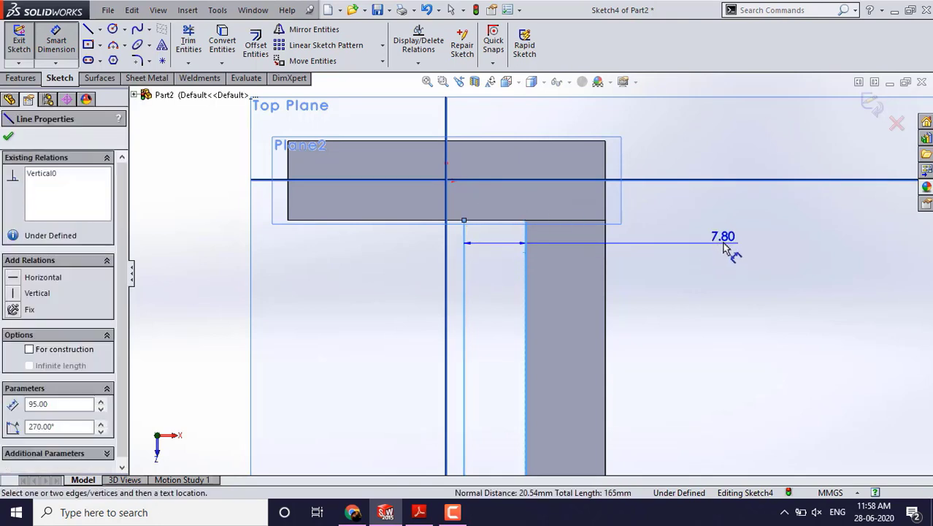
click(725, 249)
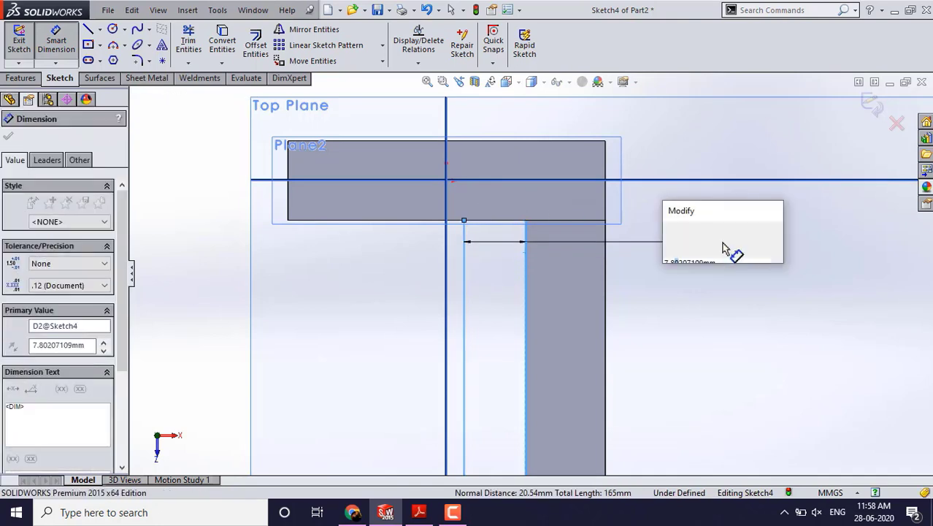
text(10)
key(Return)
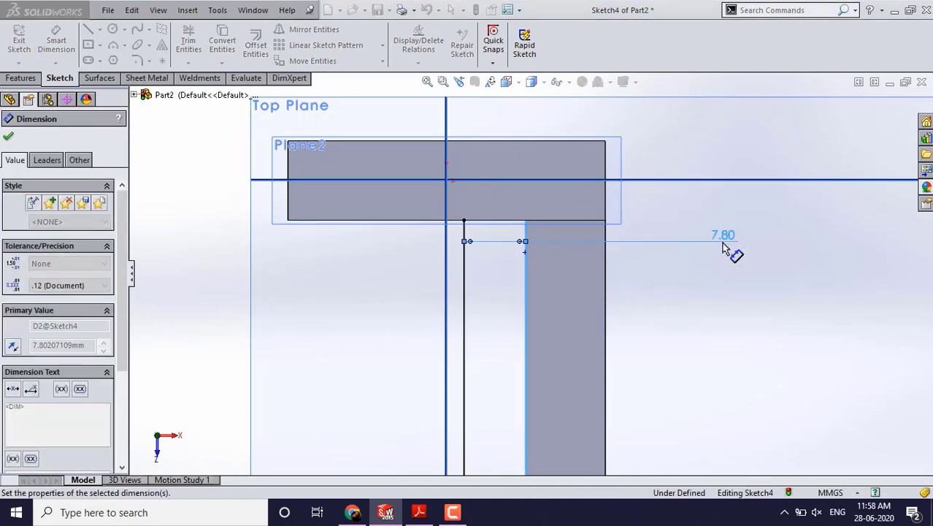
key(Escape)
Round the corner between the vertical and horizontal sketch lines with a 25 mm sketch fillet
scroll(687, 288, up, 7)
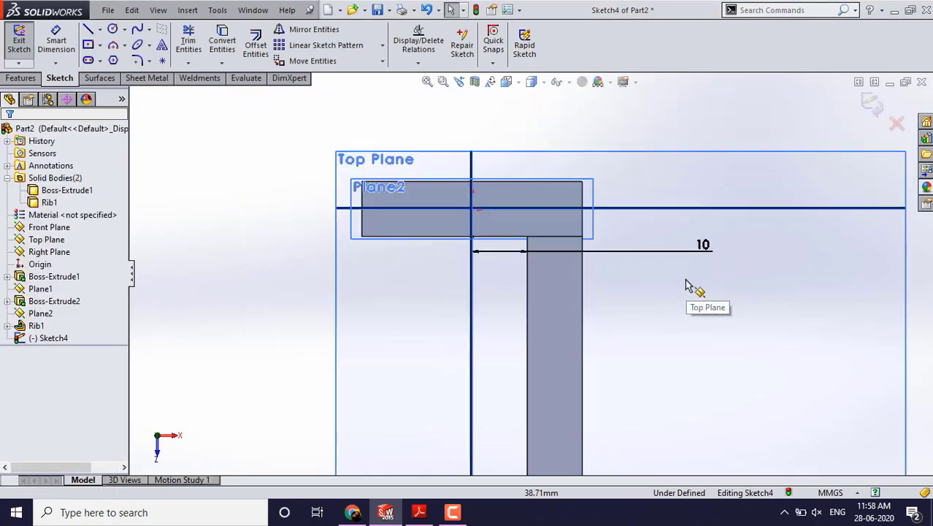
scroll(527, 394, down, 10)
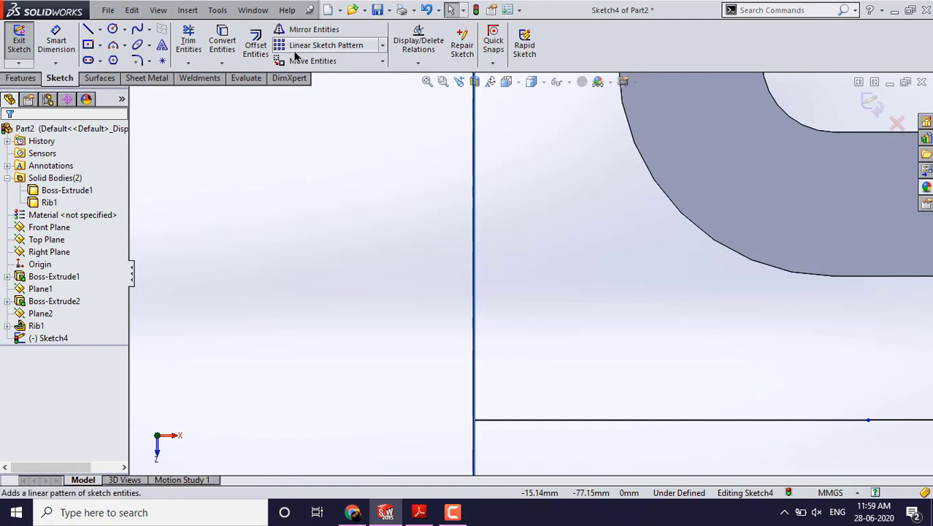
click(139, 62)
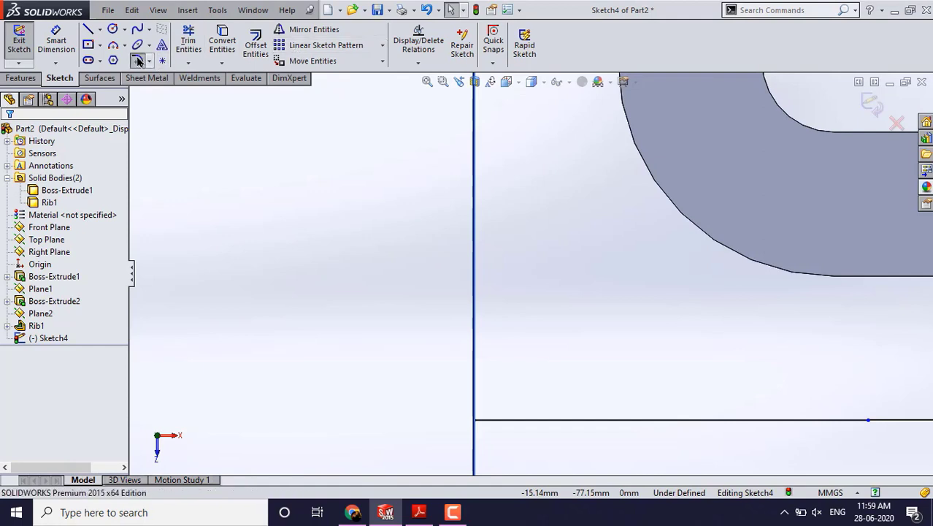
click(472, 378)
click(522, 421)
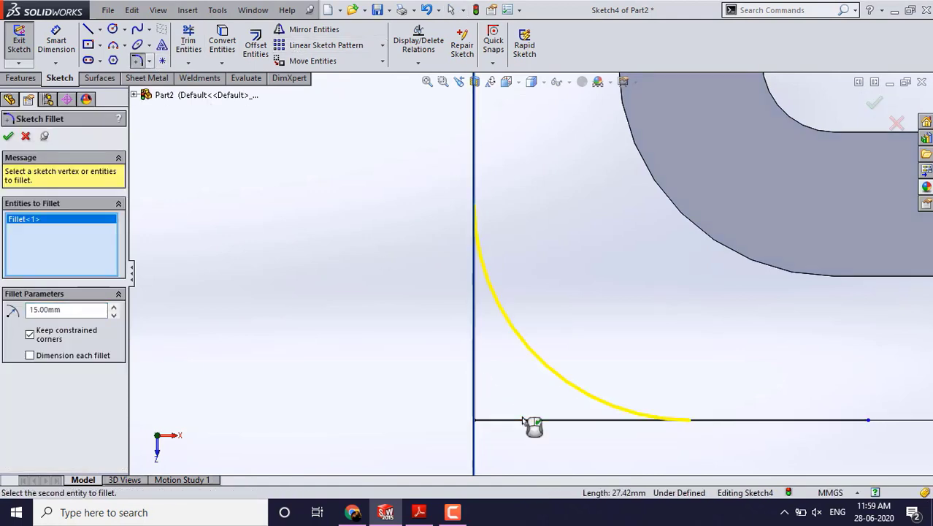
click(81, 311)
text(25)
key(Return)
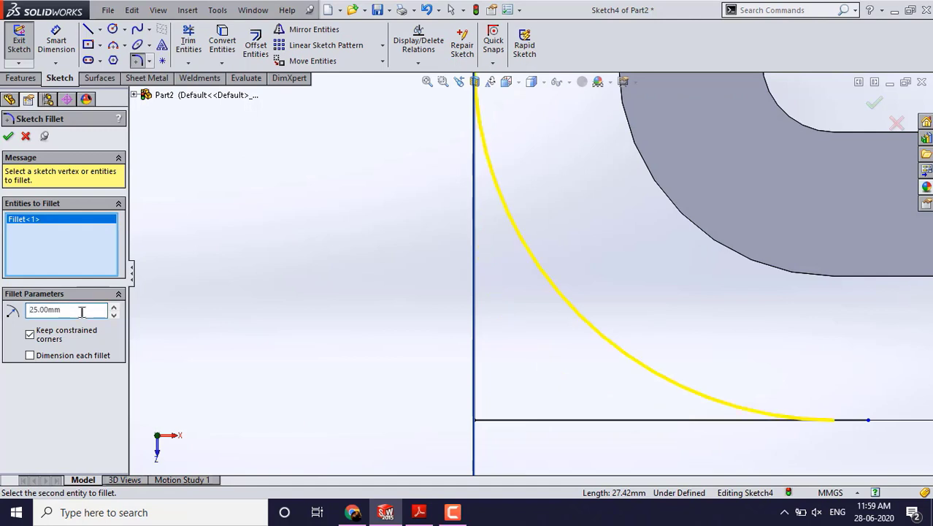
click(8, 137)
Examine the filleted rib profile along the arm between base plate and boss, and leave the Sketch Fillet tool
scroll(318, 317, up, 6)
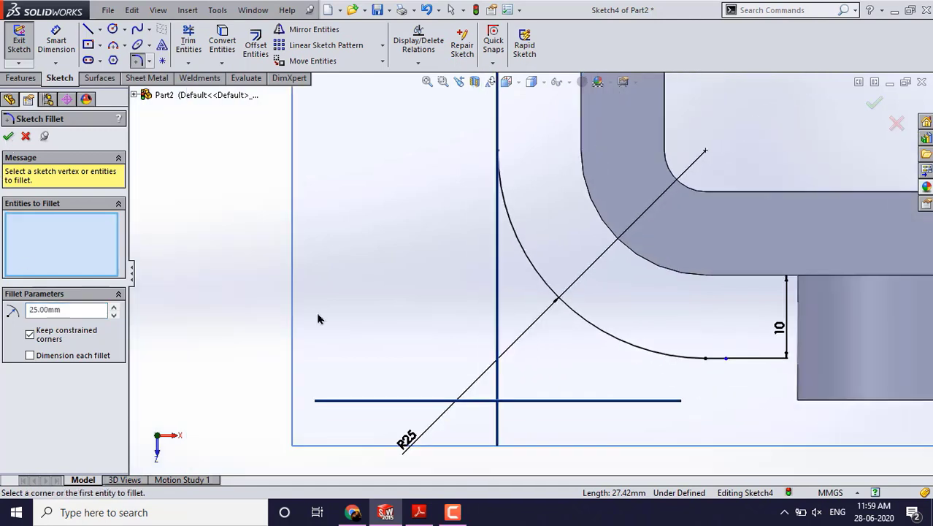
scroll(406, 285, up, 3)
scroll(500, 227, down, 1)
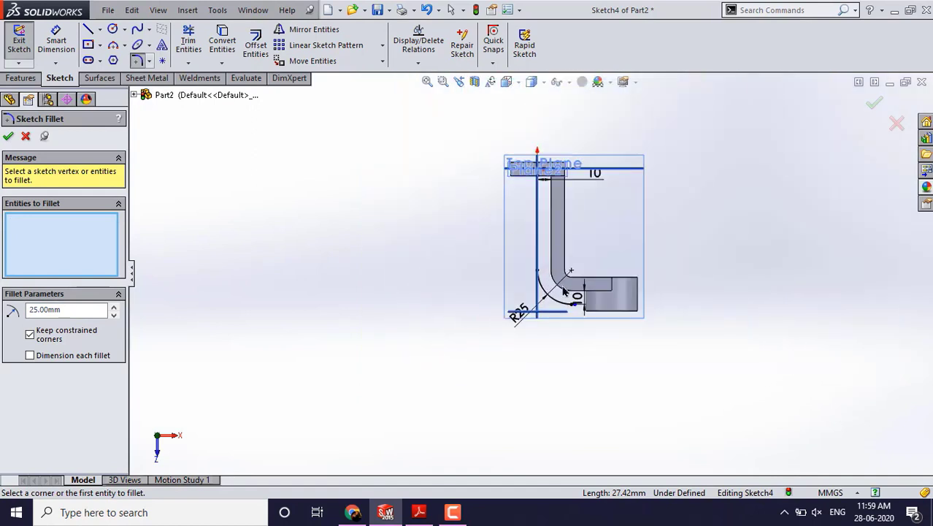
scroll(565, 287, down, 7)
scroll(549, 285, up, 3)
scroll(458, 210, up, 2)
scroll(544, 175, down, 5)
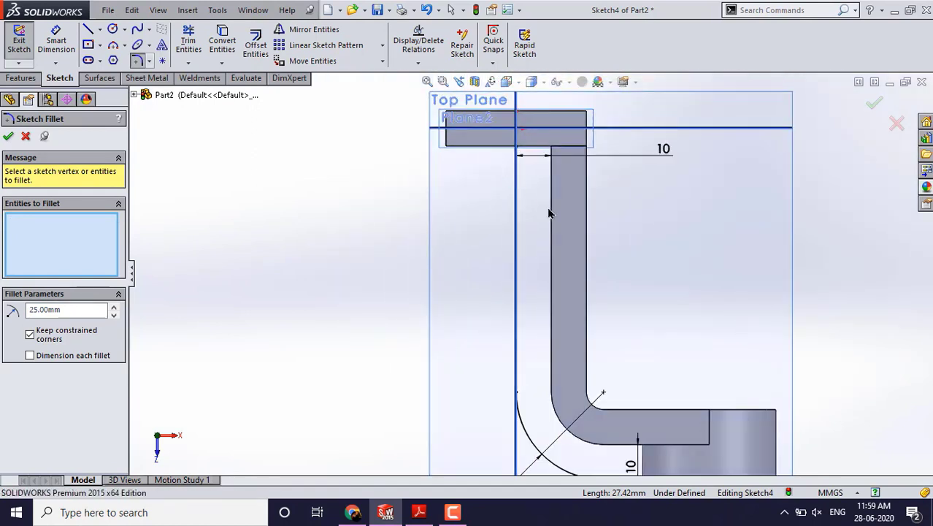
click(24, 137)
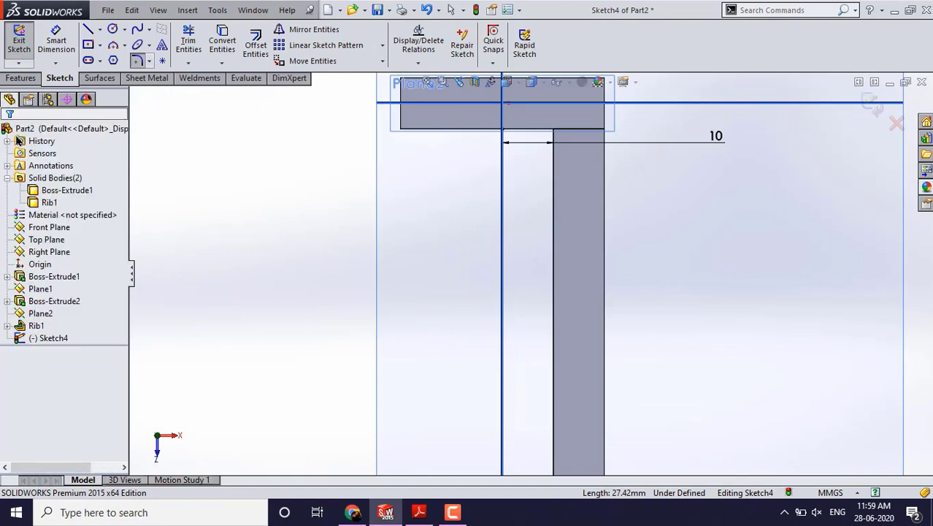
Convert the arm's outer vertical edge, outer rounded corner and outer horizontal edge into sketch entities
click(227, 45)
click(553, 166)
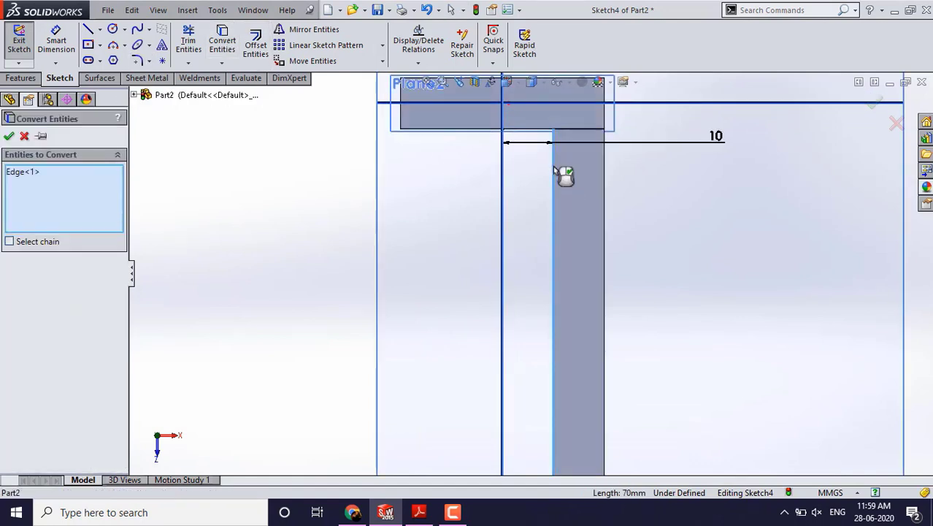
scroll(553, 165, up, 5)
scroll(555, 385, down, 5)
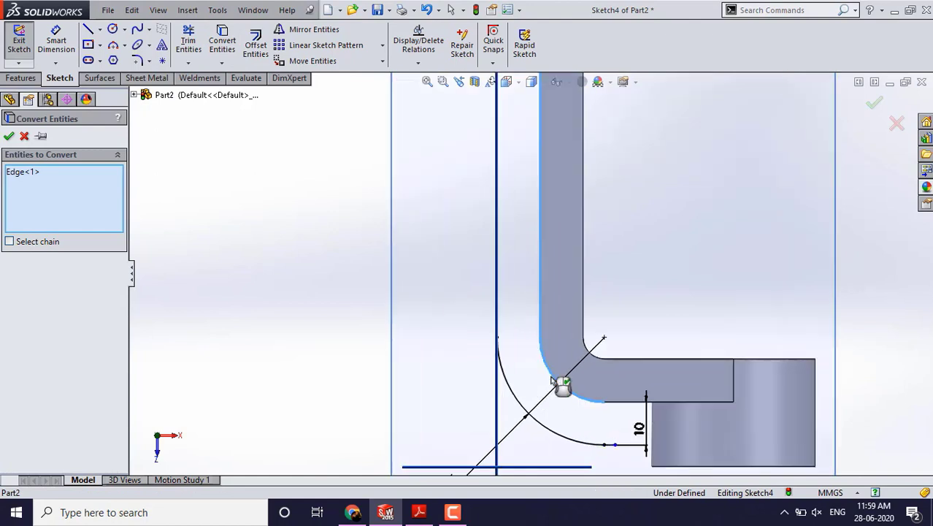
scroll(592, 413, down, 3)
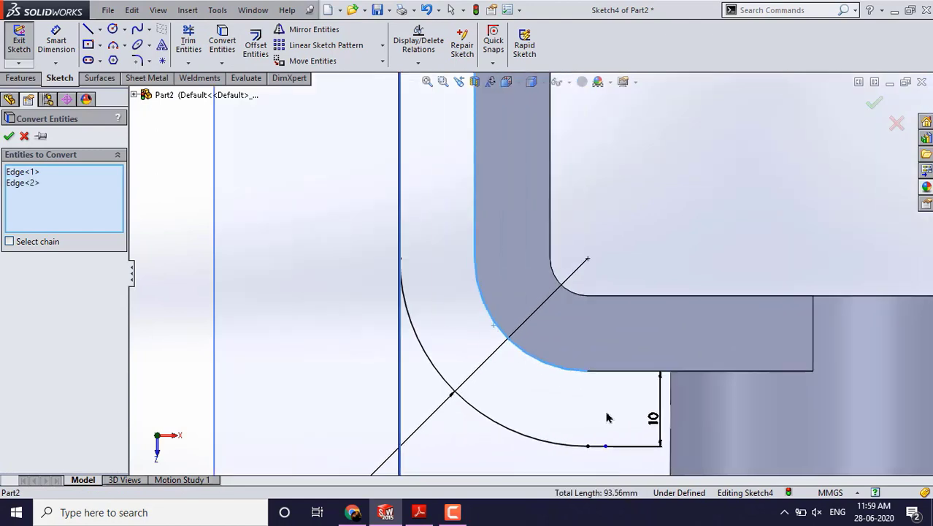
click(619, 372)
click(9, 137)
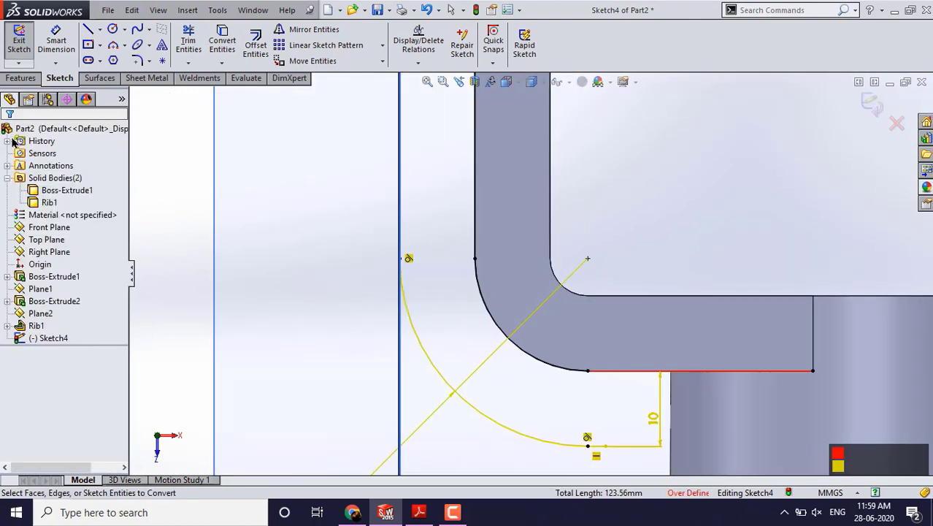
Delete the 10 mm dimension near the base plate and the R25 fillet dimension from the over-defined sketch
scroll(439, 370, up, 5)
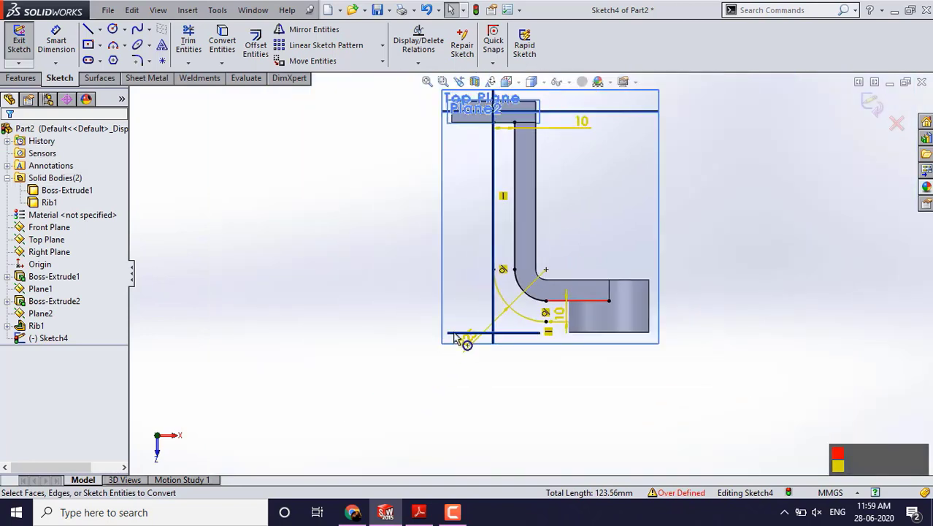
scroll(559, 238, down, 2)
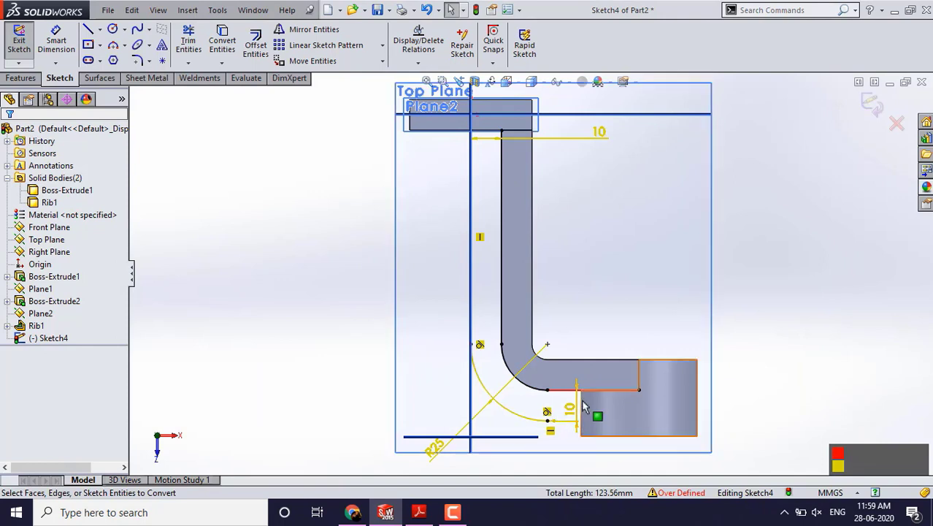
click(613, 128)
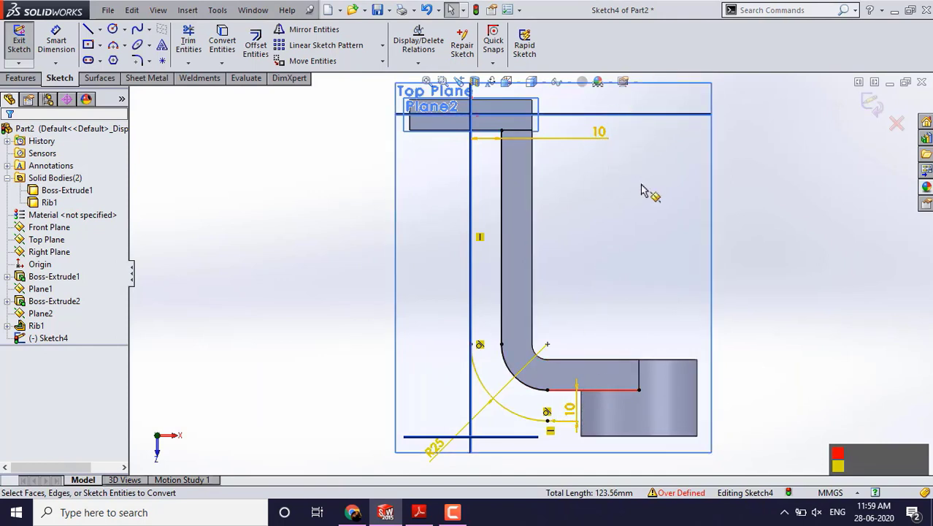
click(599, 135)
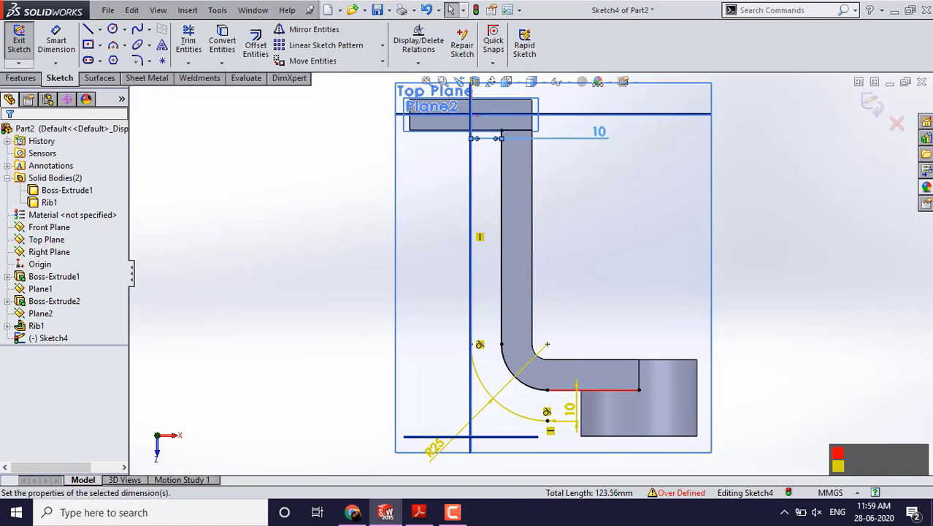
key(Delete)
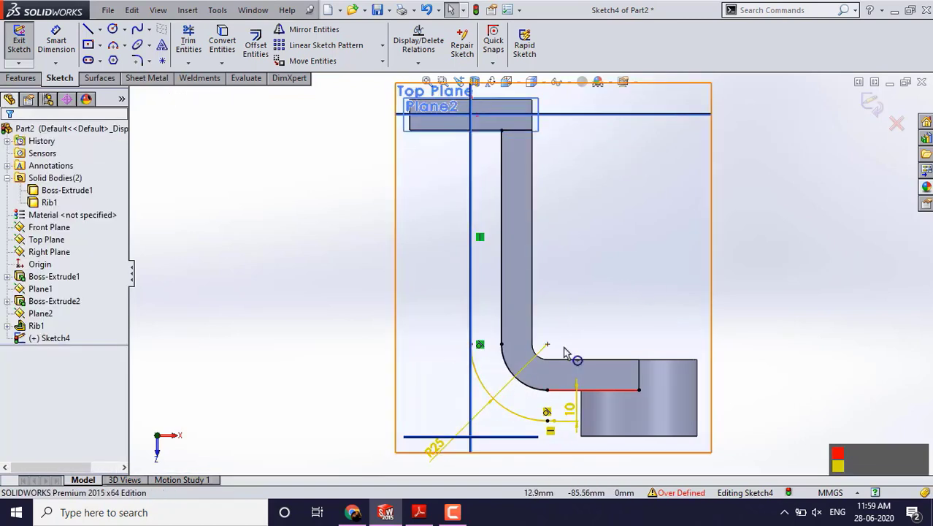
scroll(427, 412, down, 2)
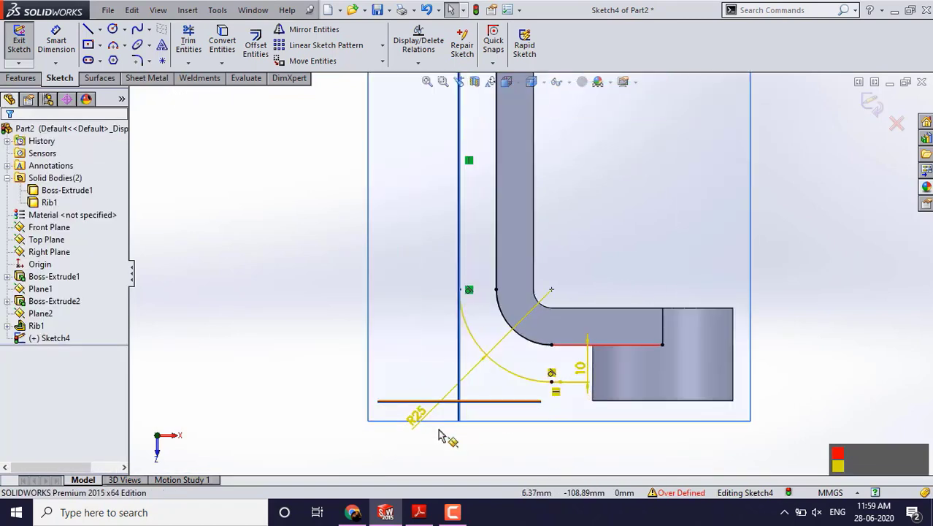
click(415, 418)
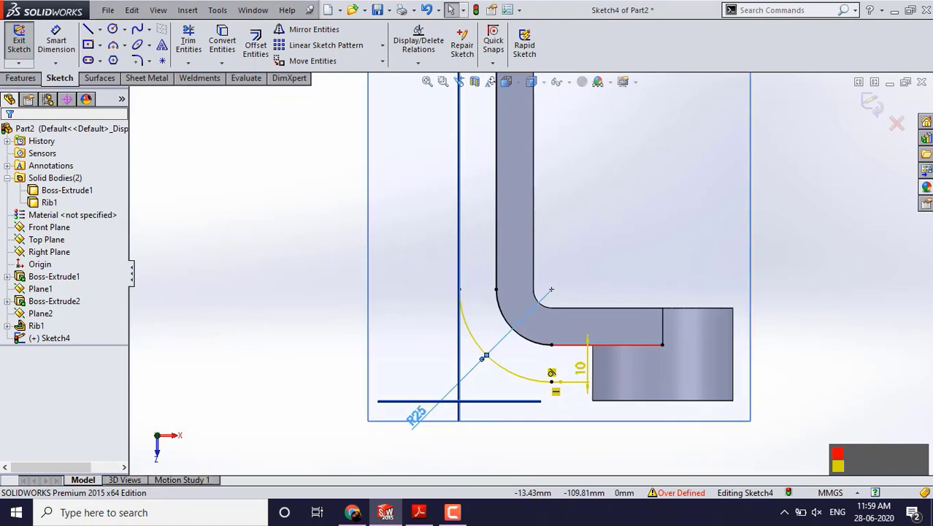
key(Delete)
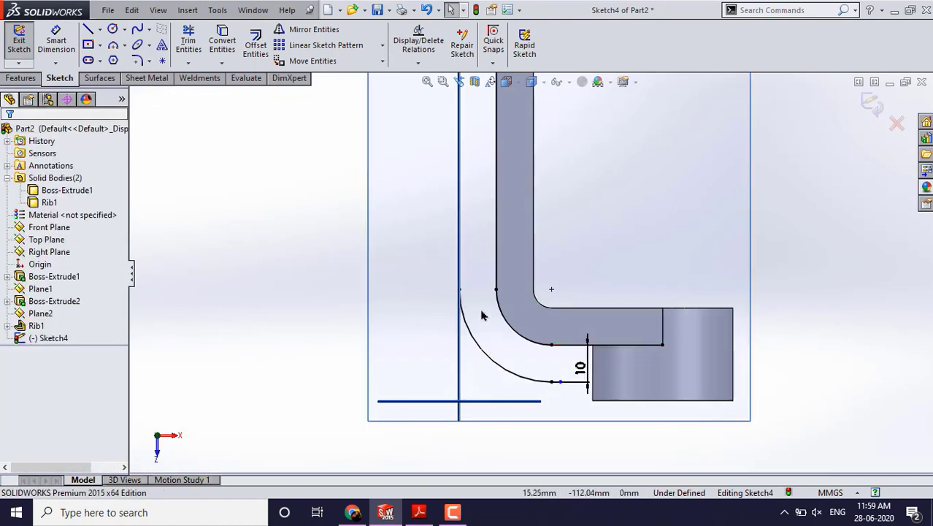
Draw a line along the base plate's edge from the offset vertical sketch line to the arm's converted vertical edge
scroll(500, 421, up, 3)
scroll(503, 211, down, 8)
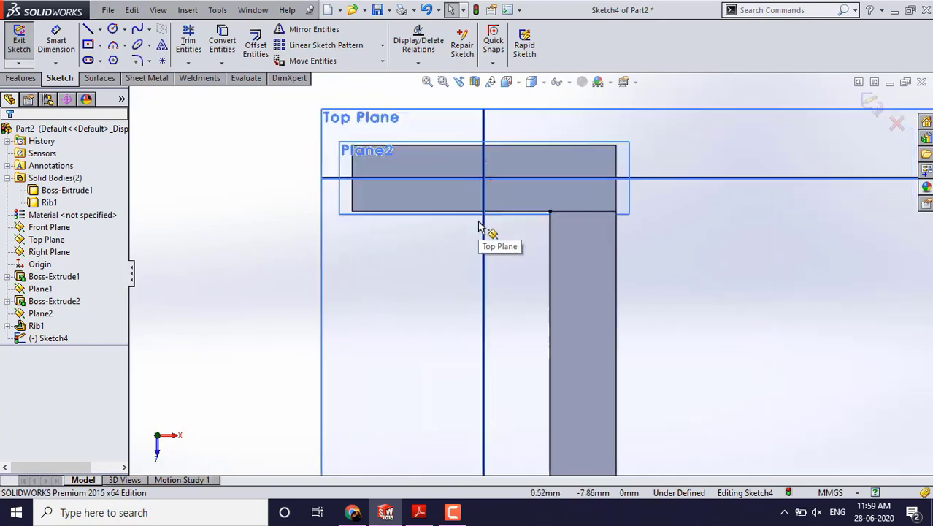
scroll(563, 252, down, 2)
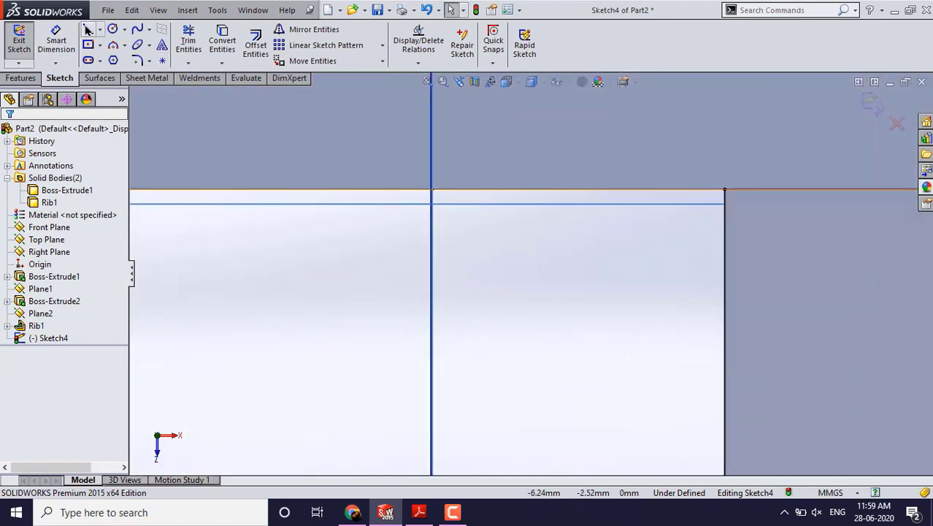
click(88, 29)
click(432, 189)
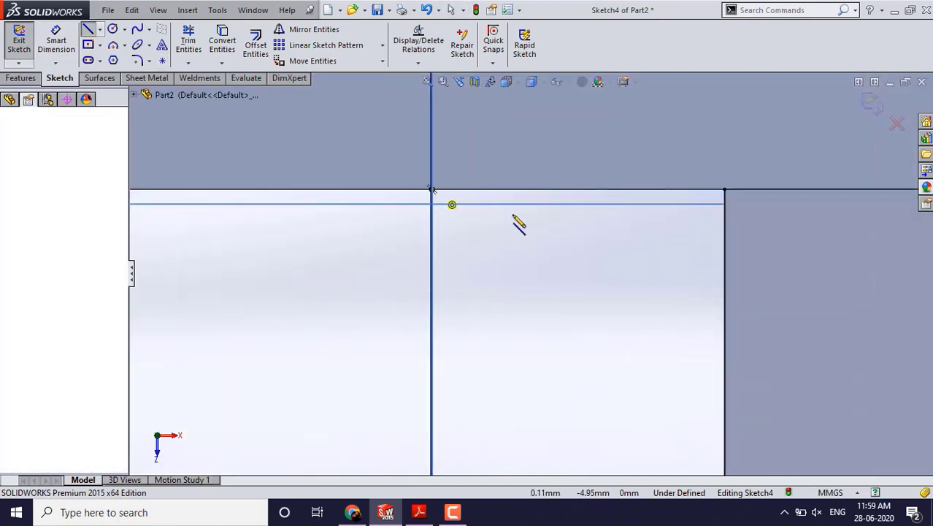
click(725, 190)
key(Escape)
key(Escape)
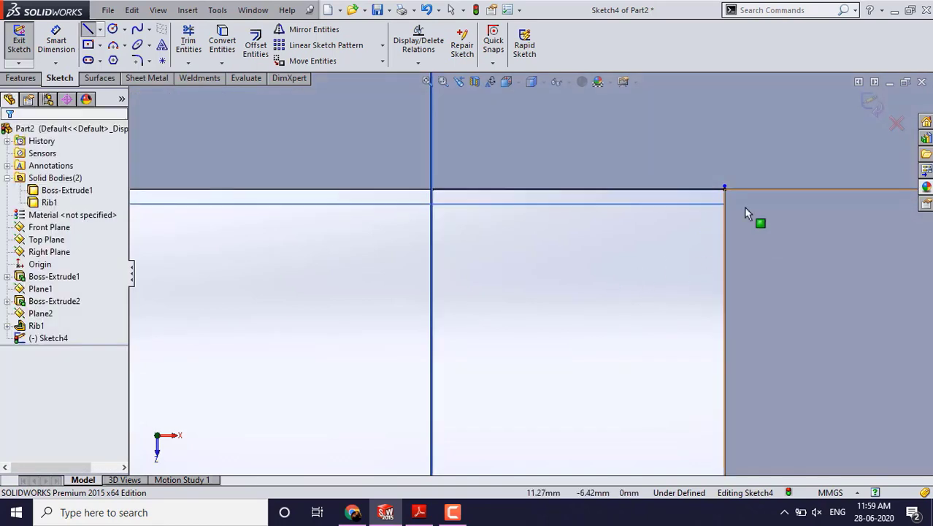
Delete the tiny stray line at the corner where the arm meets the base plate
middle_drag(743, 207, 531, 217)
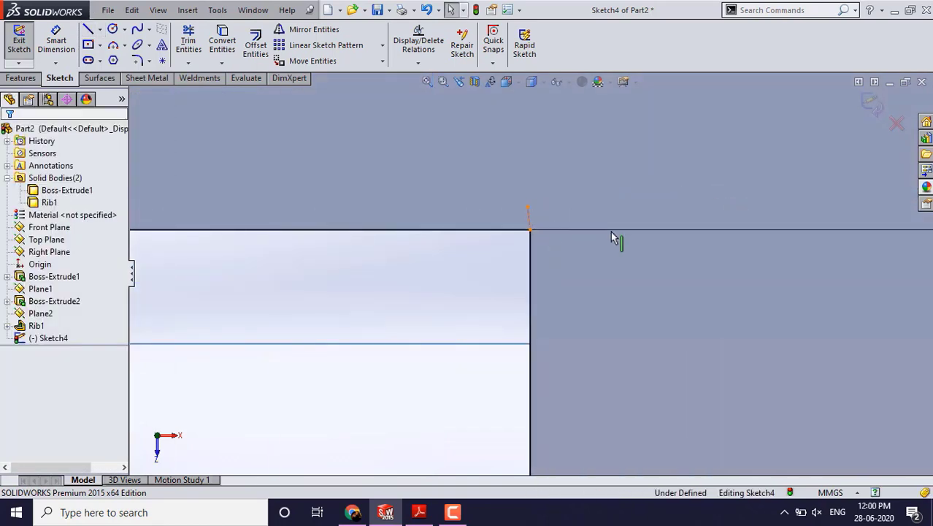
key(Delete)
scroll(494, 241, up, 6)
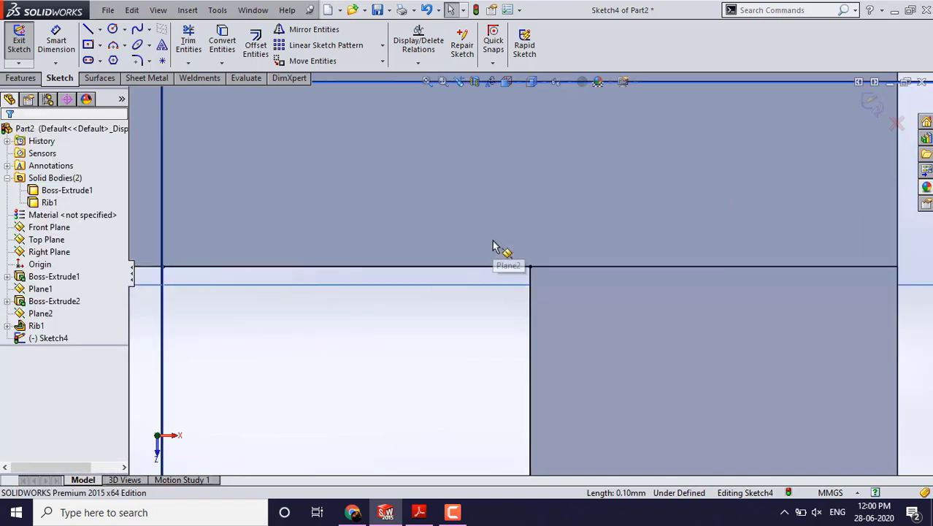
Shorten the converted horizontal line along the arm to about 19 mm with Power Trim
scroll(496, 249, up, 6)
scroll(624, 349, down, 3)
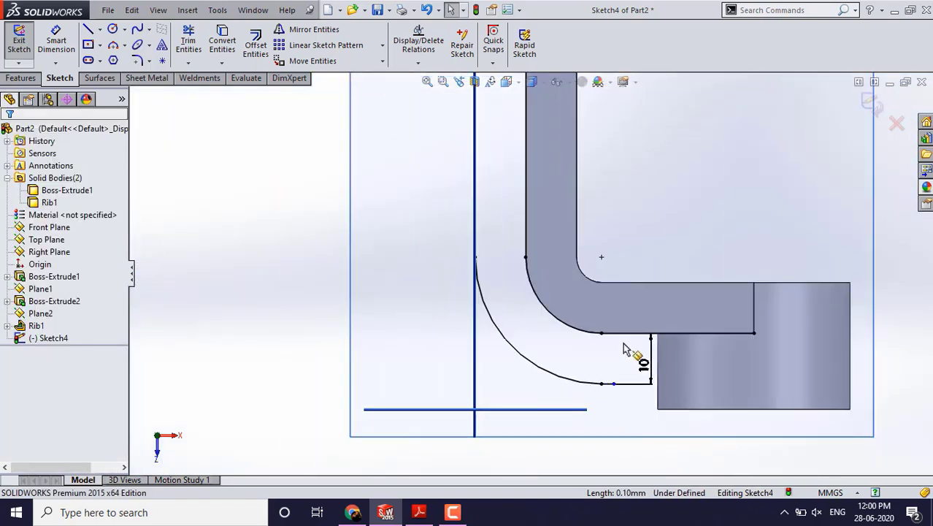
scroll(624, 349, down, 4)
scroll(635, 343, up, 2)
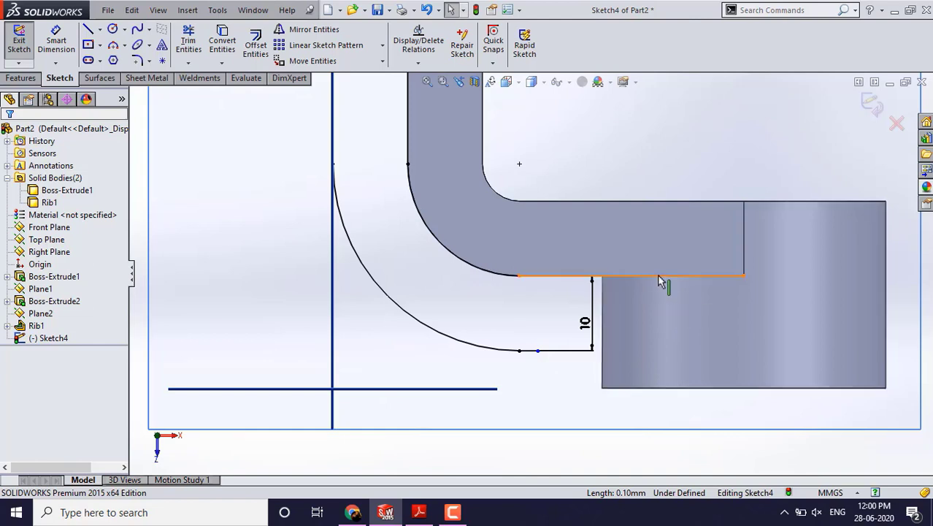
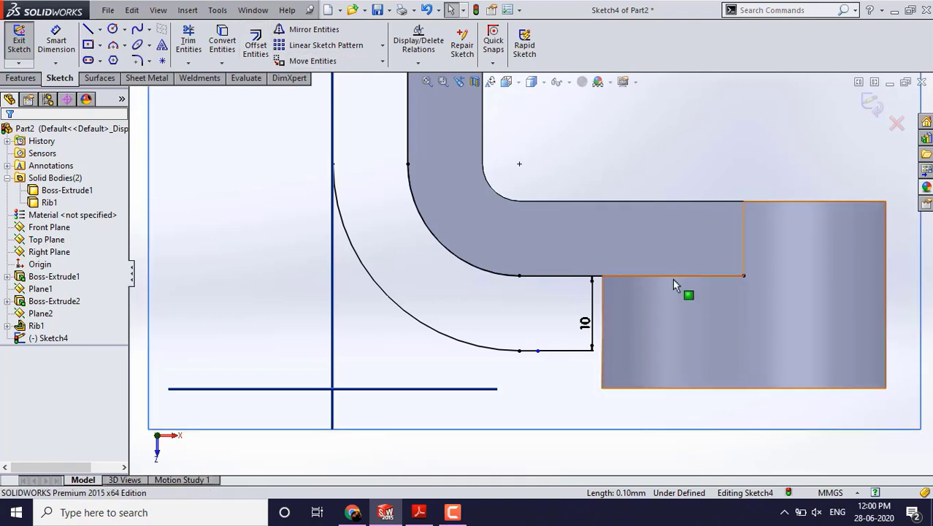
click(188, 40)
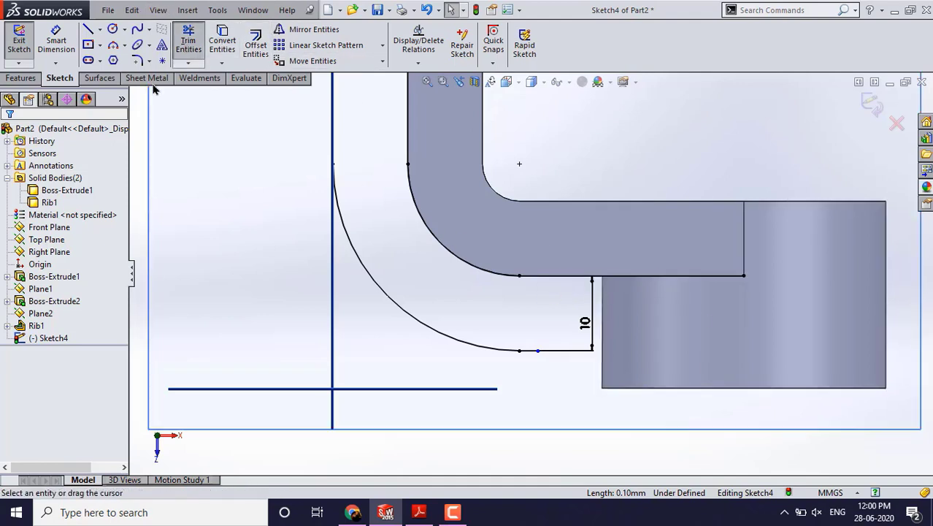
click(659, 275)
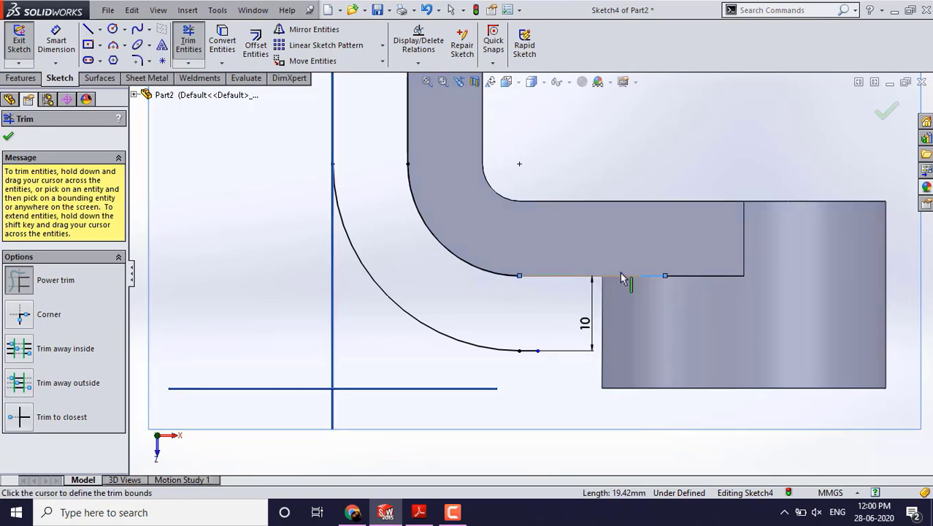
key(Escape)
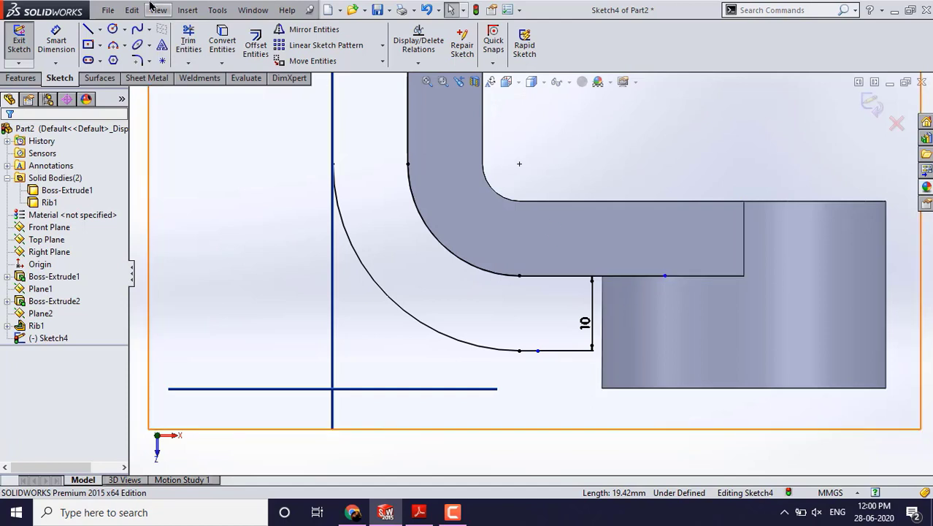
click(192, 37)
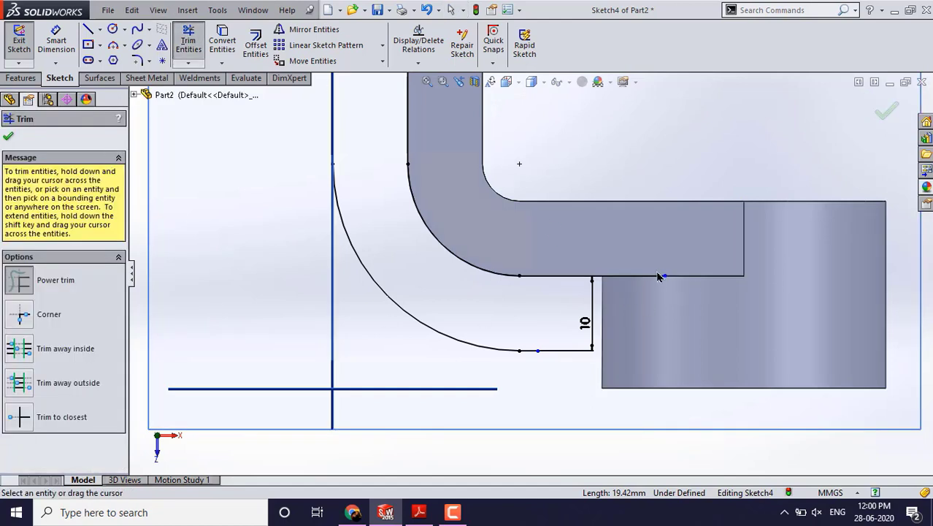
click(657, 277)
key(Escape)
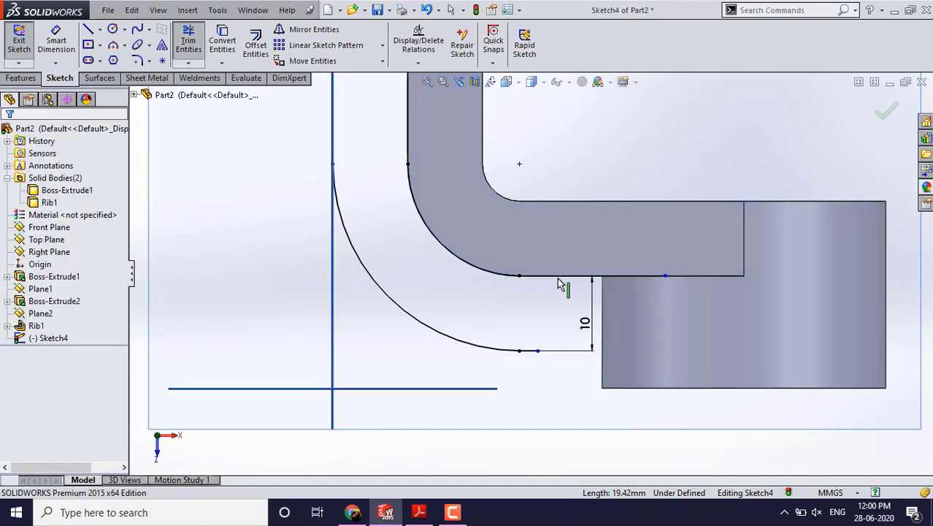
Trim the converted horizontal line back with Power Trim so that it ends just short of the cylindrical boss
click(87, 33)
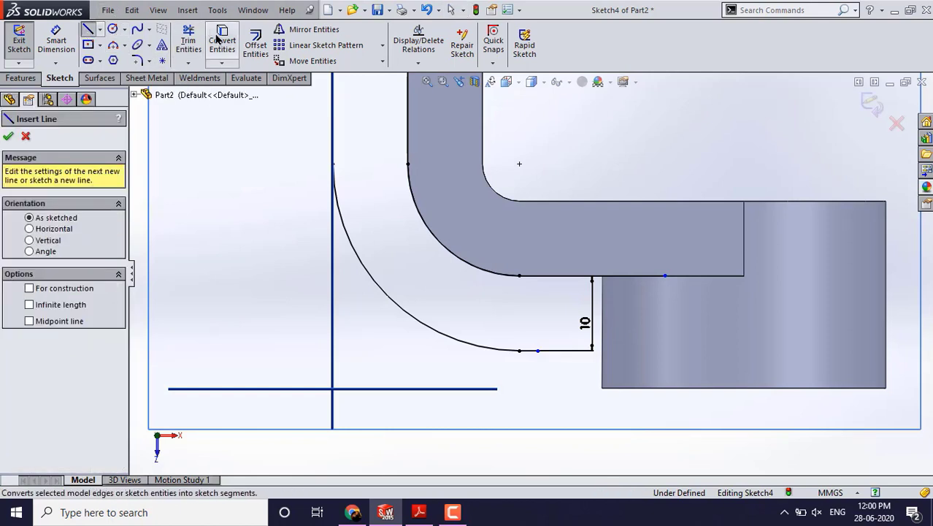
click(188, 41)
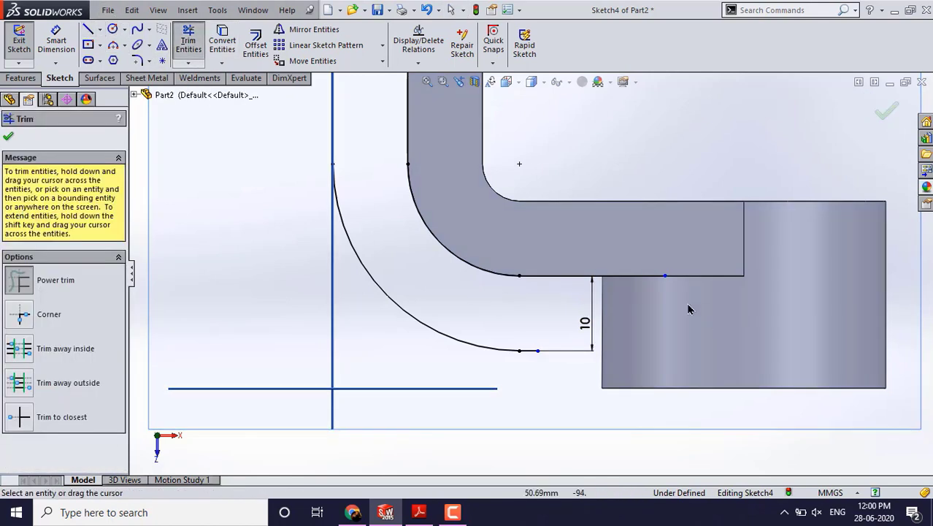
click(654, 281)
click(577, 284)
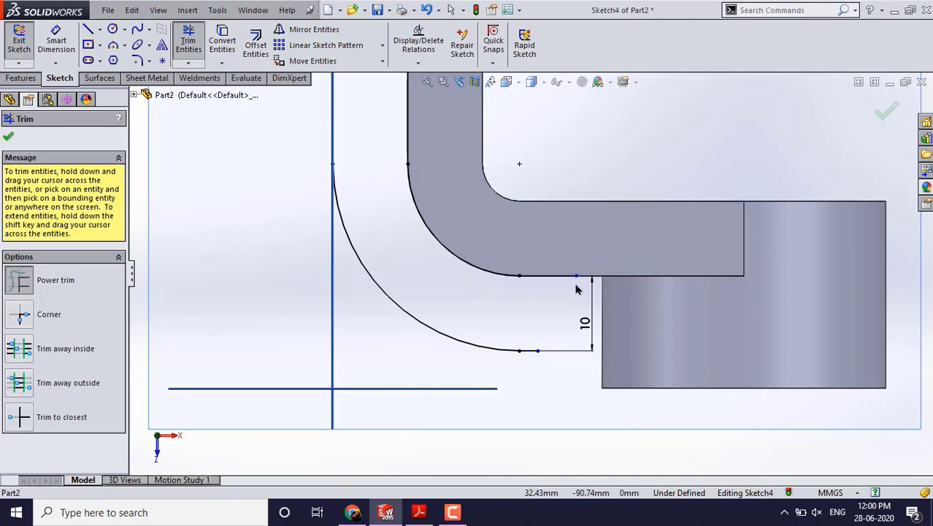
key(Escape)
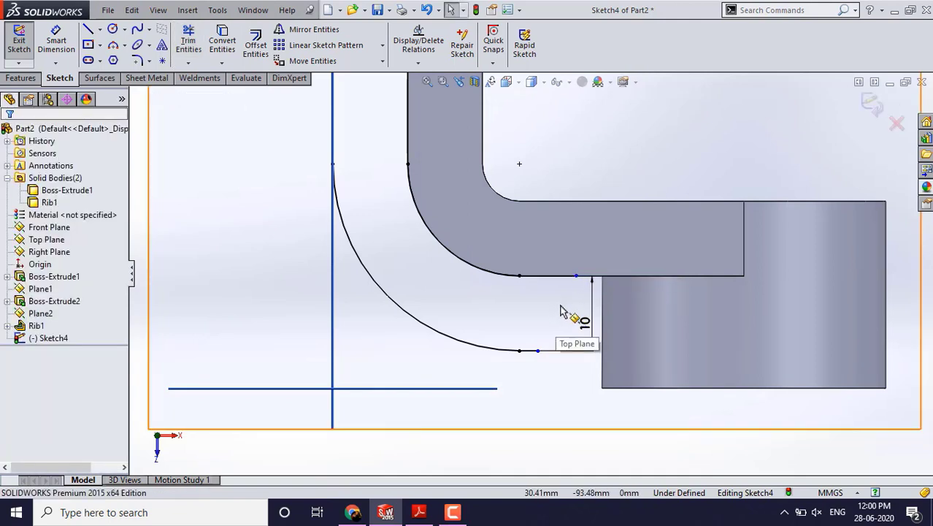
Examine the rib profile at the base plate and its open end beside the boss, including from an oblique angle
scroll(545, 311, up, 5)
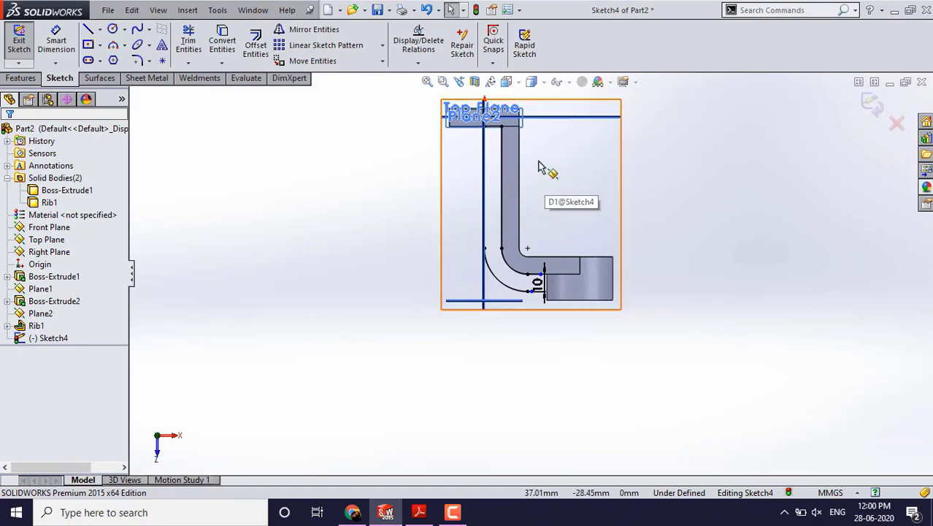
scroll(506, 135, down, 5)
scroll(462, 219, down, 1)
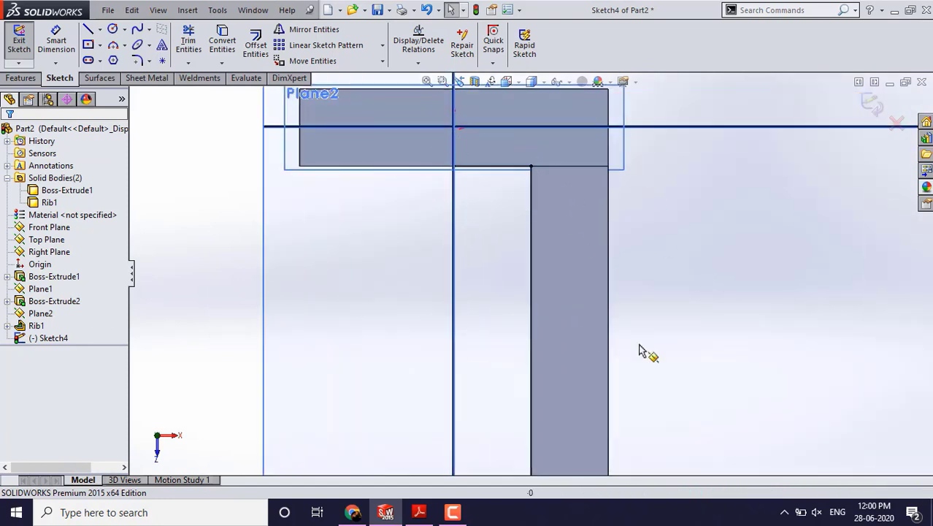
scroll(532, 272, up, 3)
scroll(438, 205, up, 3)
scroll(538, 308, down, 5)
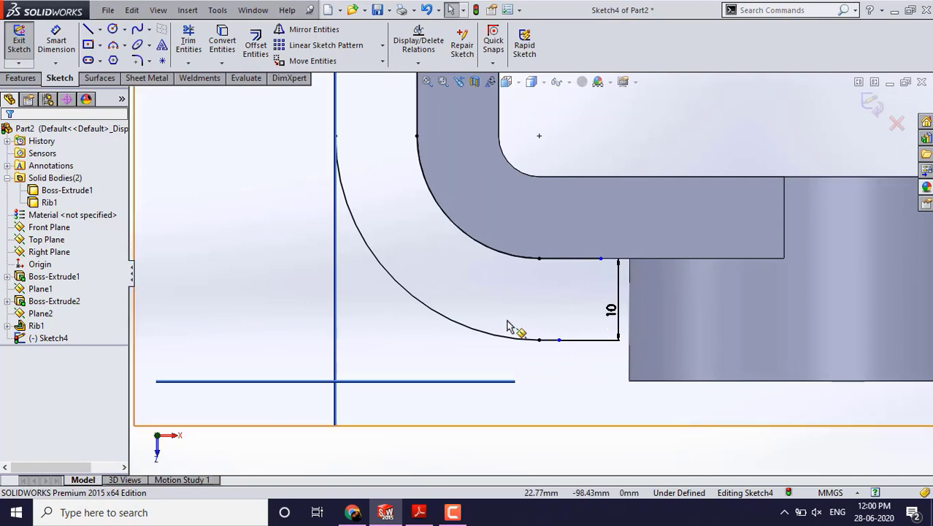
scroll(602, 317, up, 4)
middle_drag(602, 317, 603, 192)
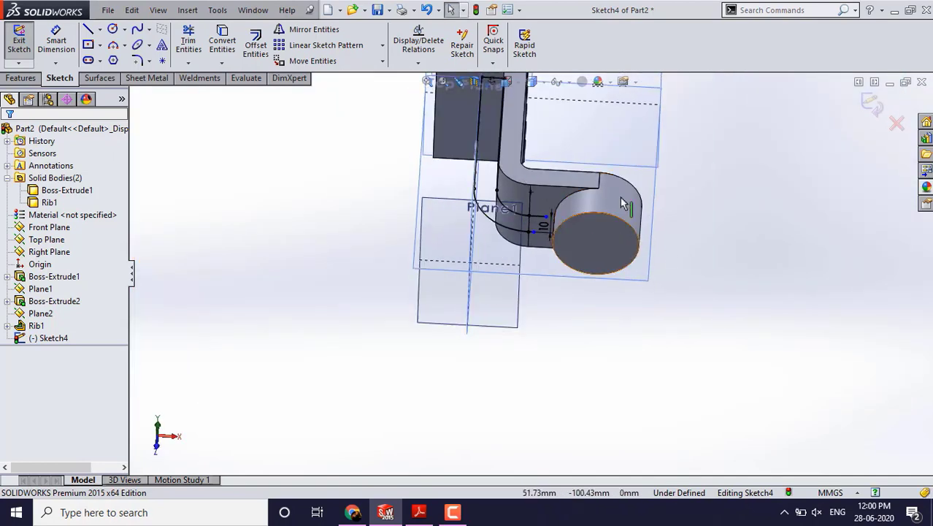
scroll(567, 252, down, 2)
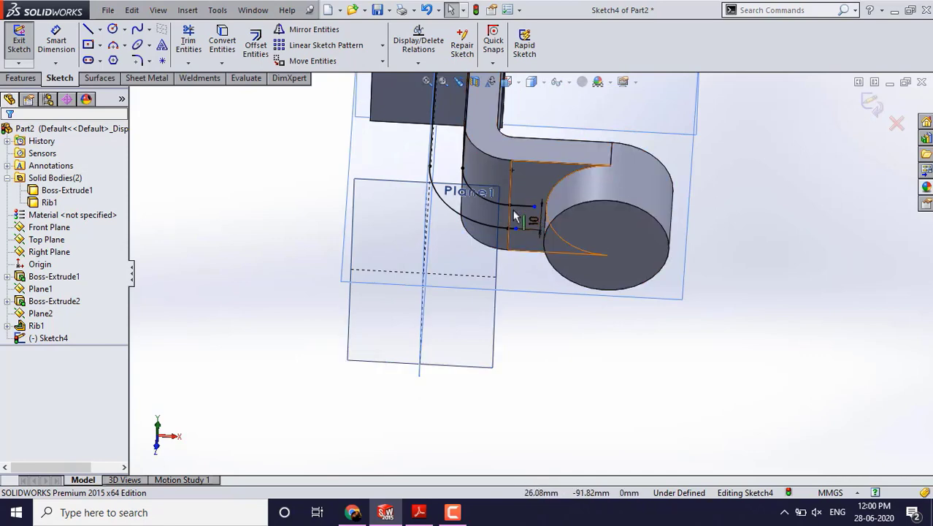
Exit the profile sketch on Plane2 and start a Rib feature from it
click(20, 40)
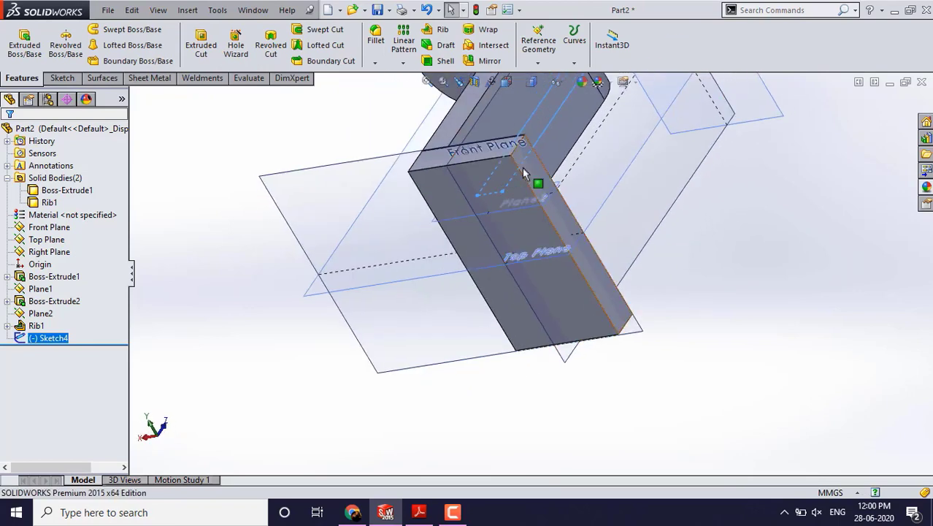
middle_drag(524, 188, 521, 146)
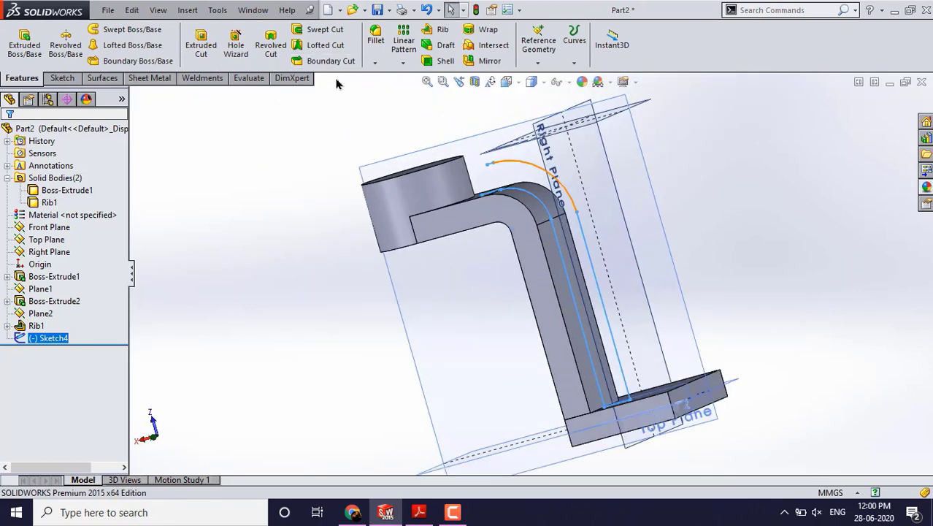
click(443, 28)
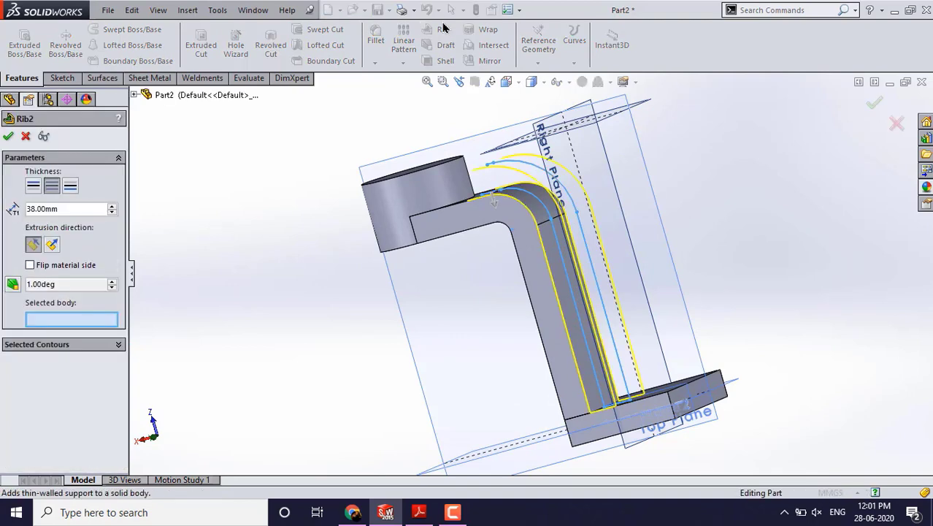
scroll(533, 203, down, 2)
middle_drag(531, 203, 496, 270)
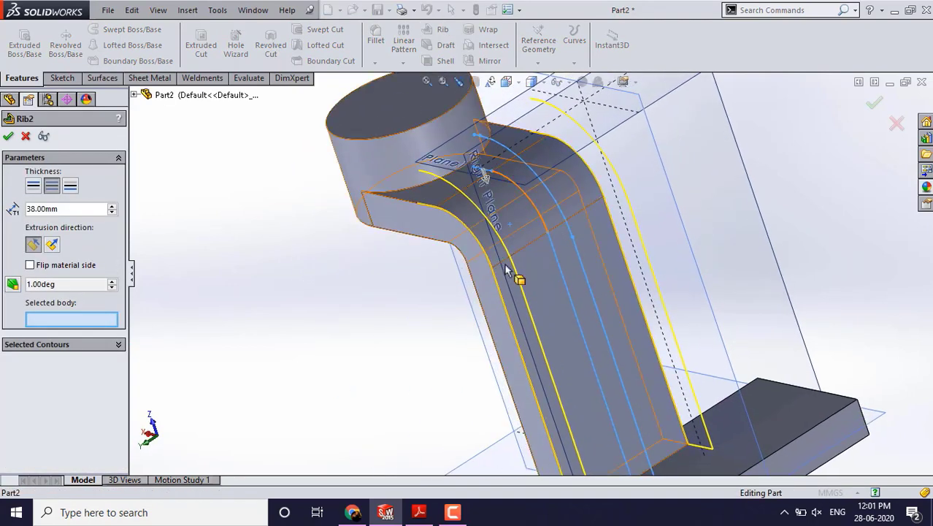
Check the rib thickness in the PDF drawing and set the rib's thickness to 10 mm
click(419, 512)
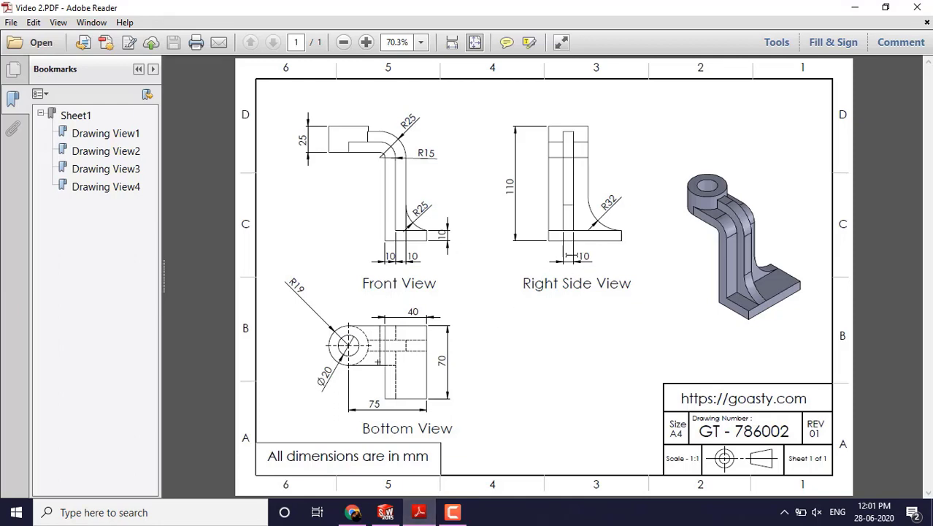
click(856, 7)
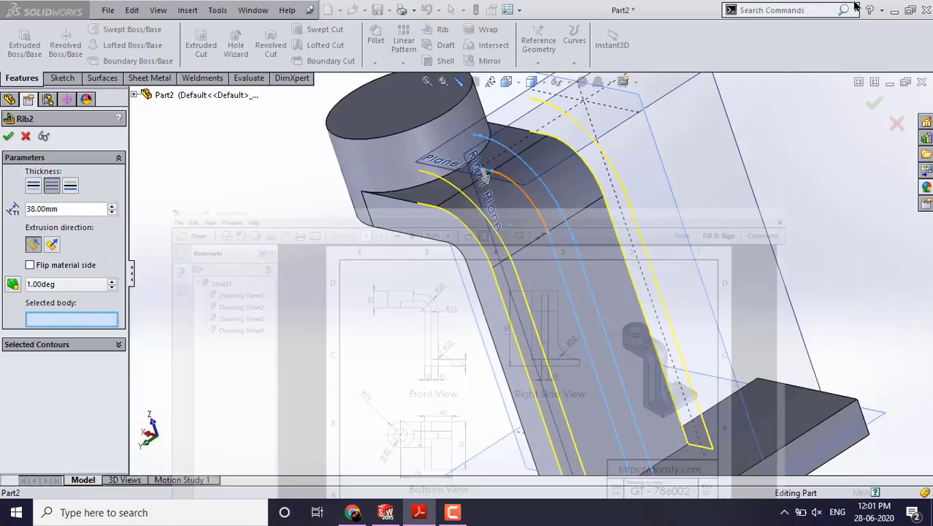
middle_drag(575, 168, 570, 225)
scroll(571, 225, down, 2)
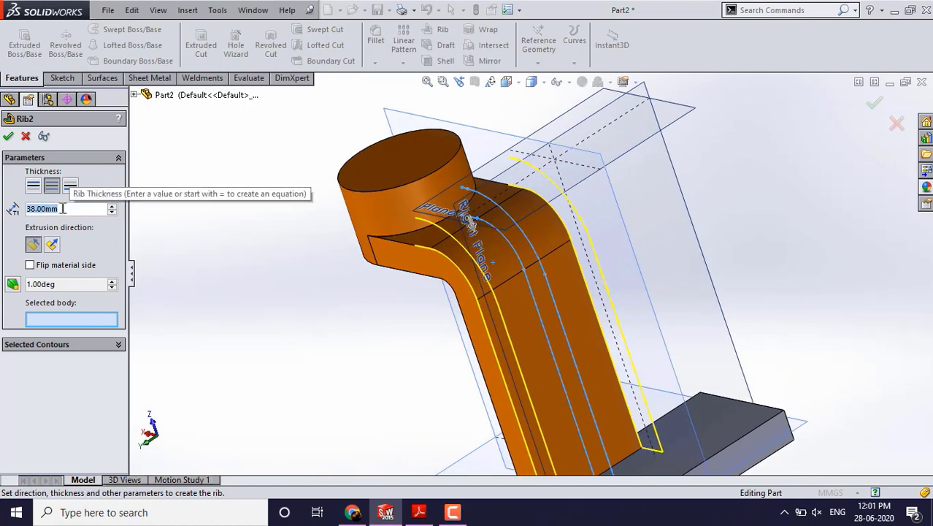
text(10)
key(Return)
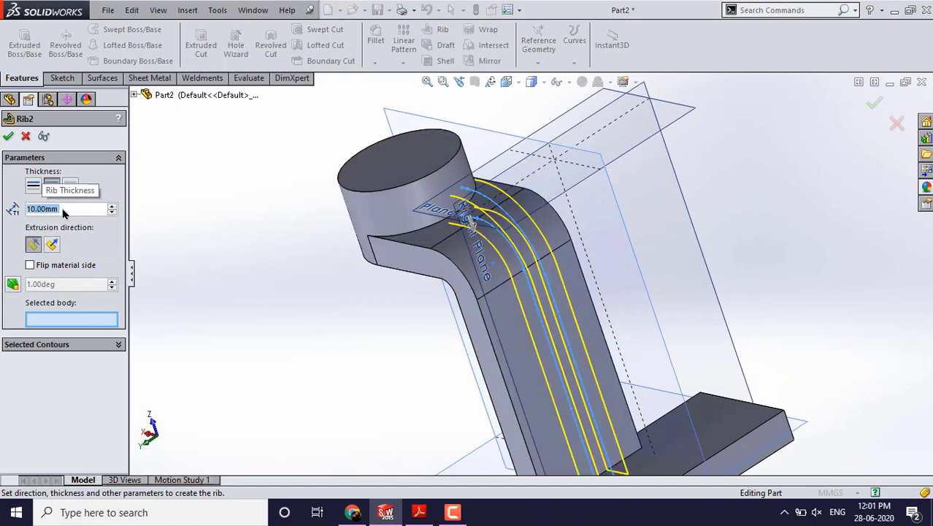
Choose the arm and boss body as the rib's target, flip the material side, and create the rib
click(10, 138)
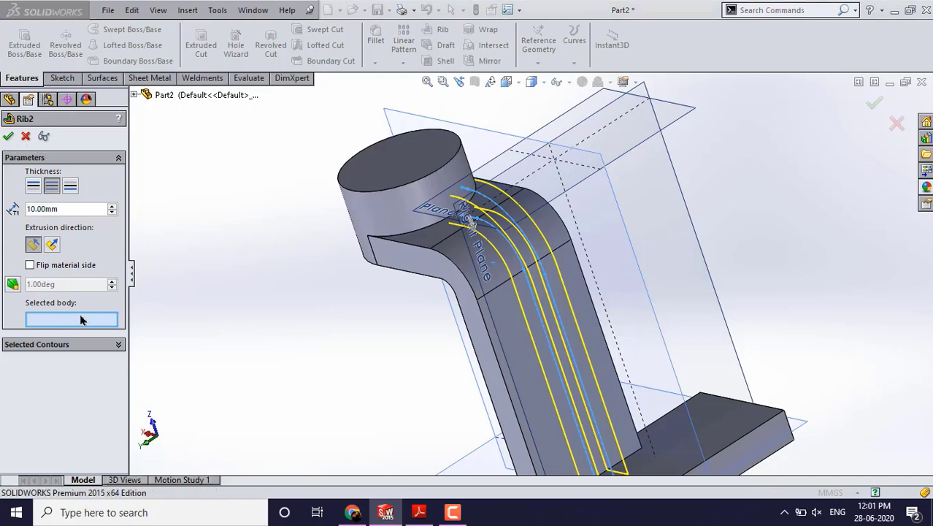
click(402, 195)
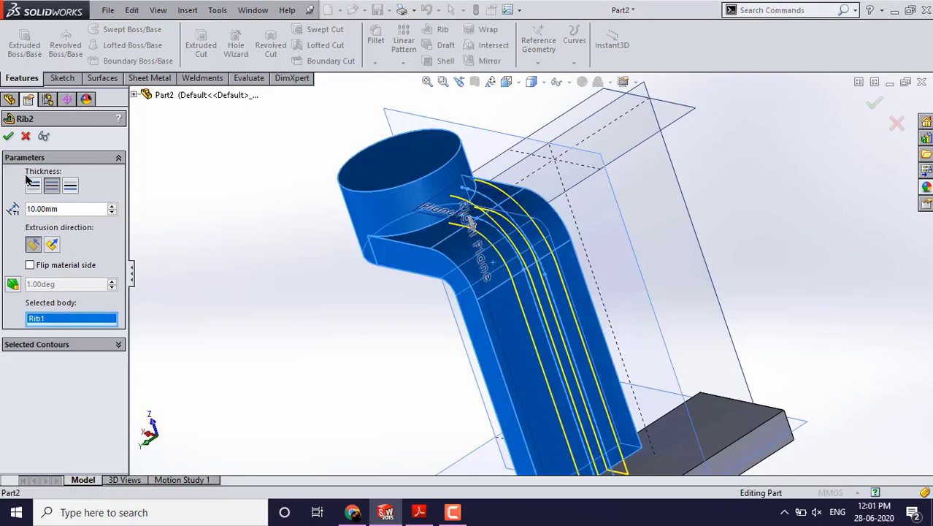
click(8, 139)
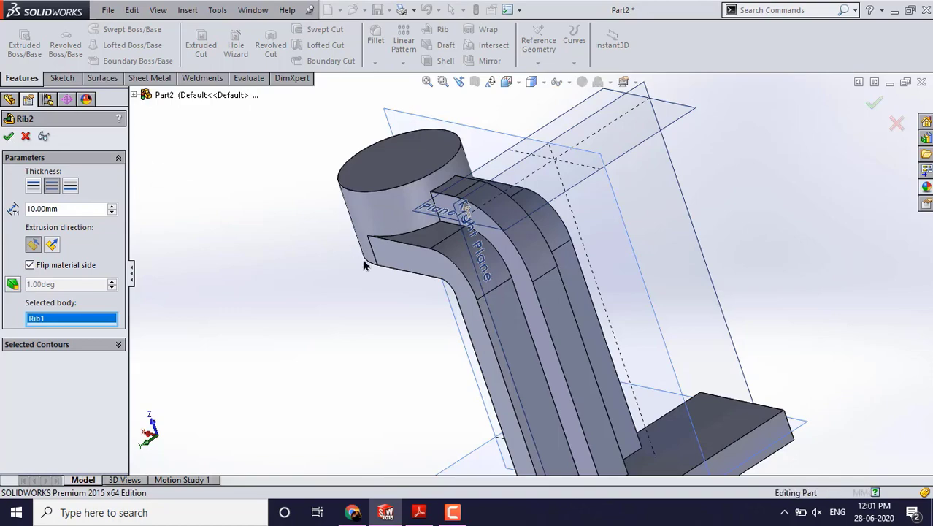
Examine the new rib where it meets the boss and along the arm, and check the part's separate solid bodies
middle_drag(473, 312, 425, 386)
scroll(387, 278, down, 5)
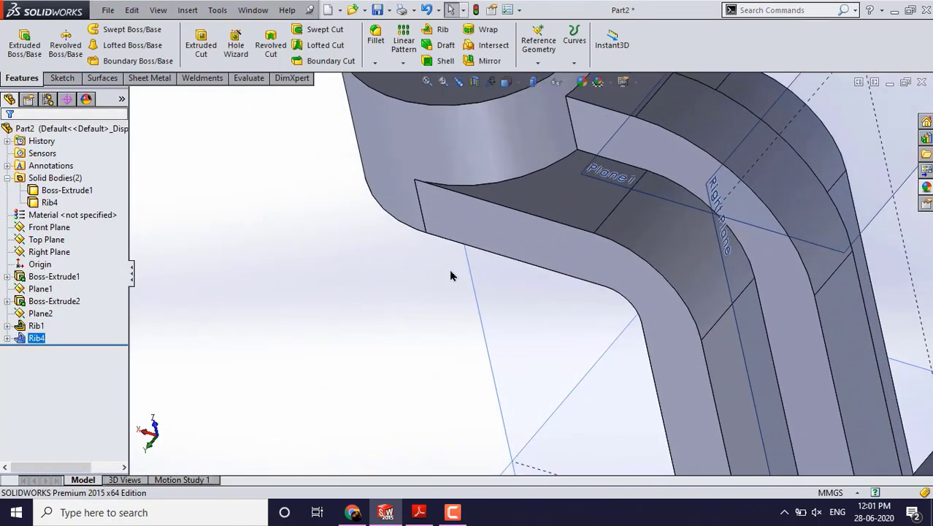
scroll(450, 275, up, 5)
middle_drag(450, 275, 515, 291)
scroll(515, 291, down, 6)
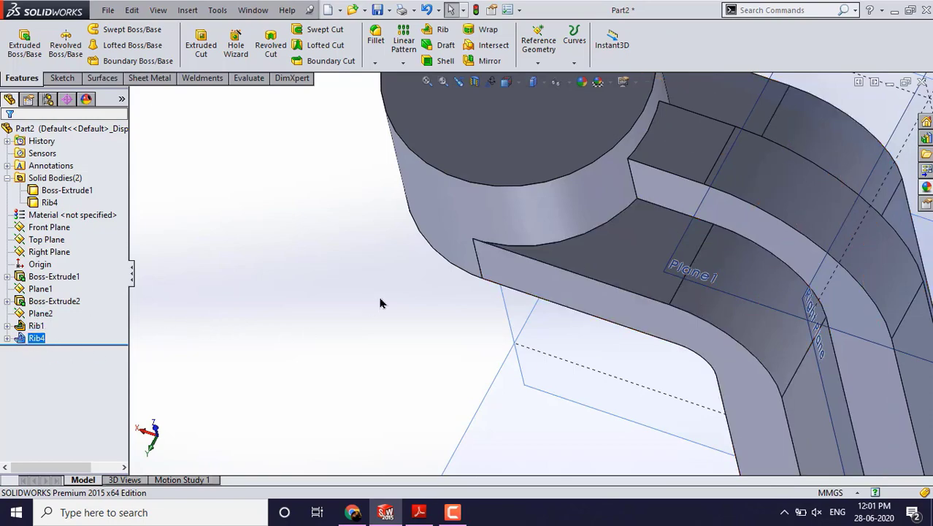
key(f)
middle_drag(491, 300, 475, 212)
click(62, 178)
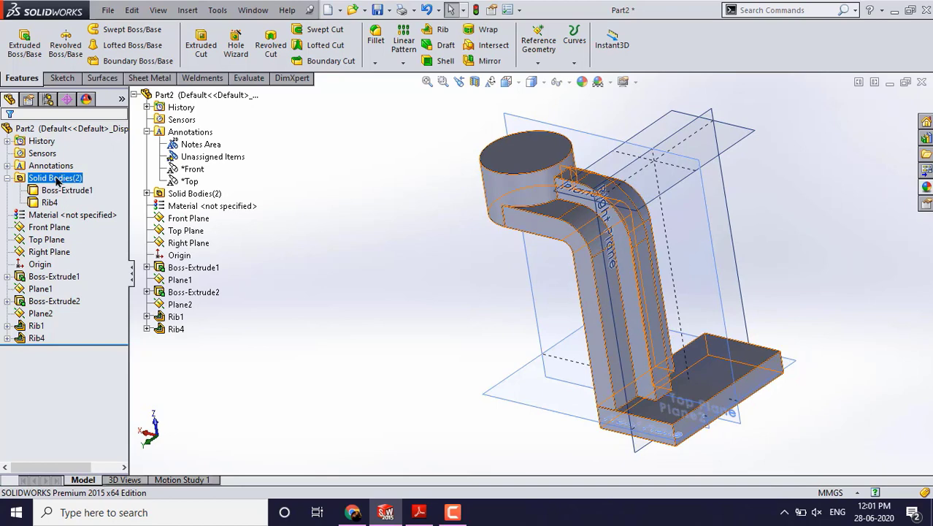
click(411, 206)
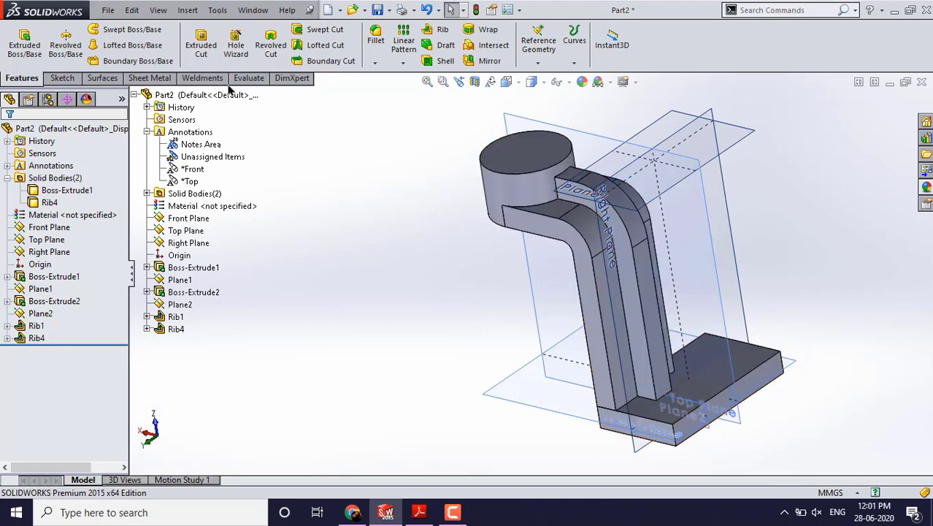
Combine the ribbed arm body and the base plate body into one with the Add operation
click(189, 10)
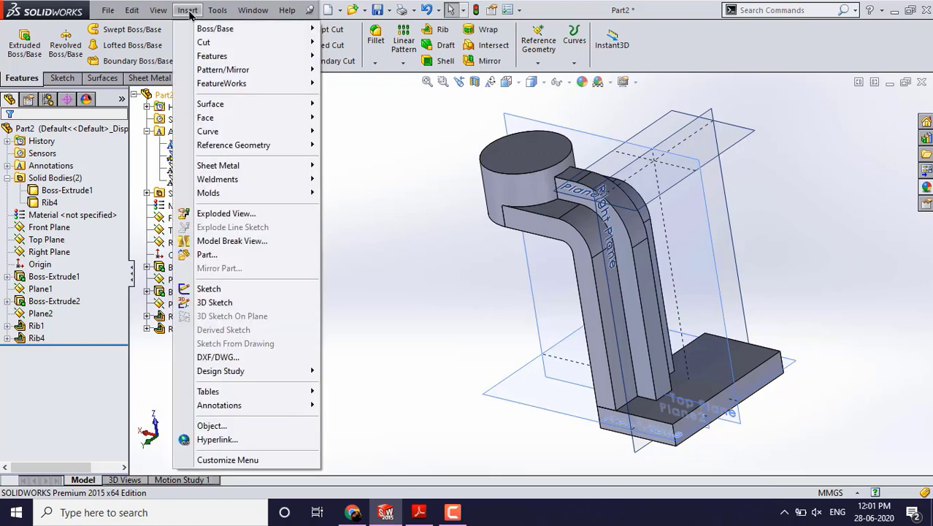
click(188, 10)
click(187, 10)
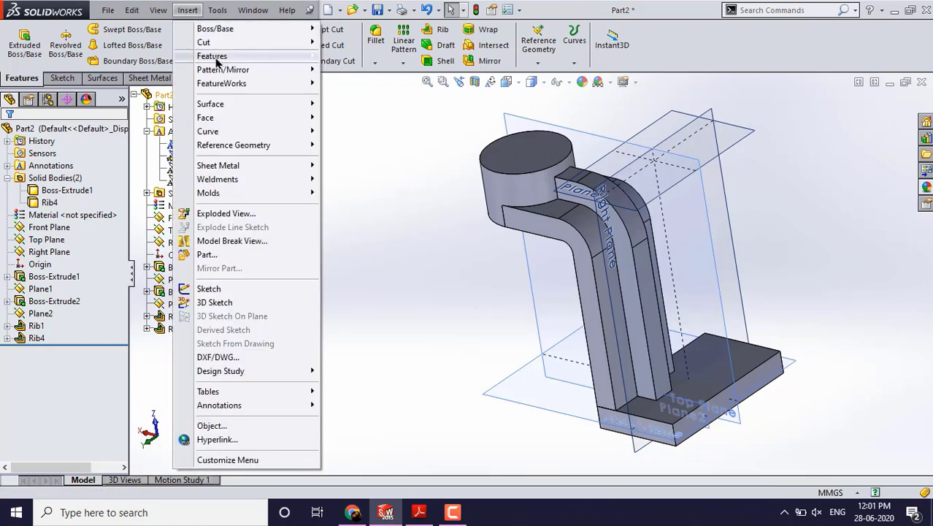
mouse_move(219, 57)
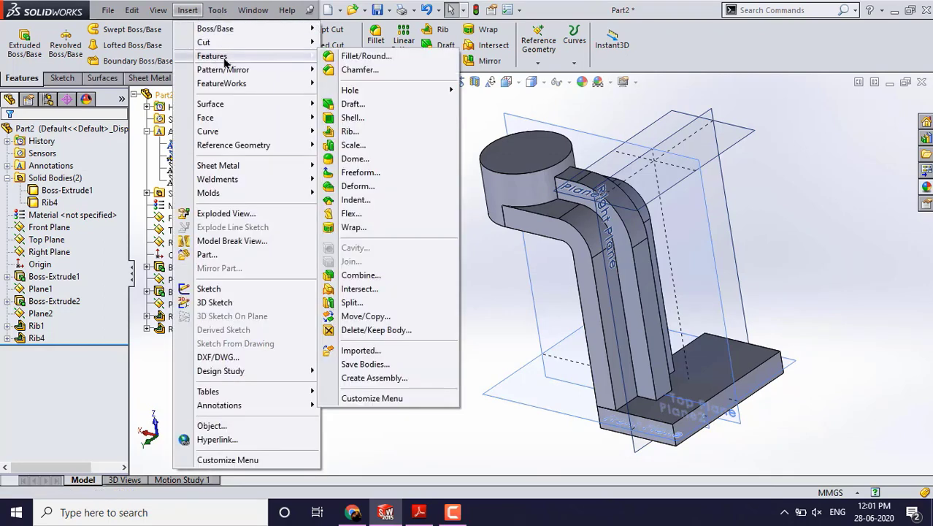
click(358, 275)
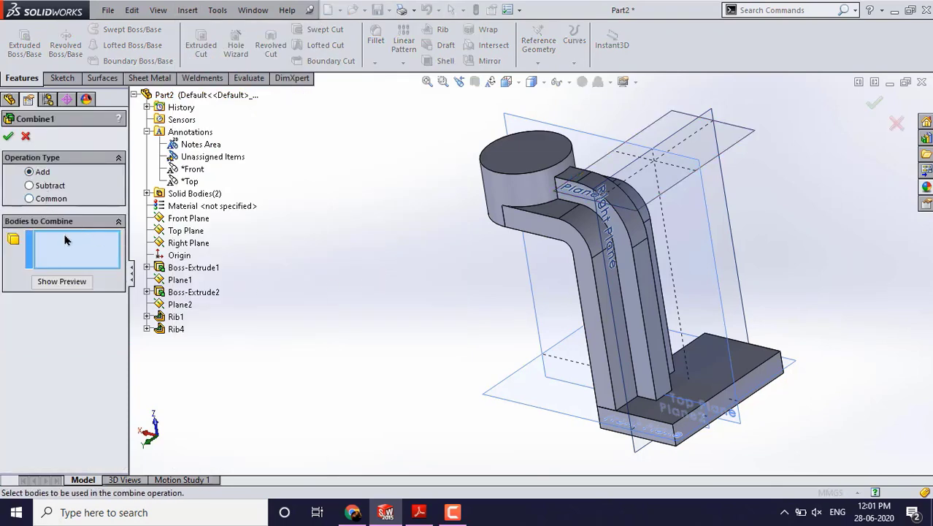
click(525, 194)
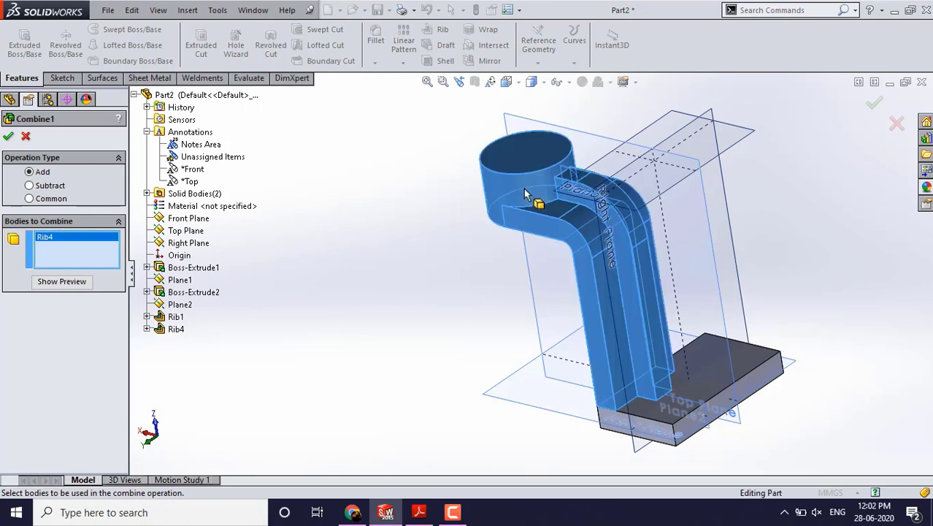
click(738, 370)
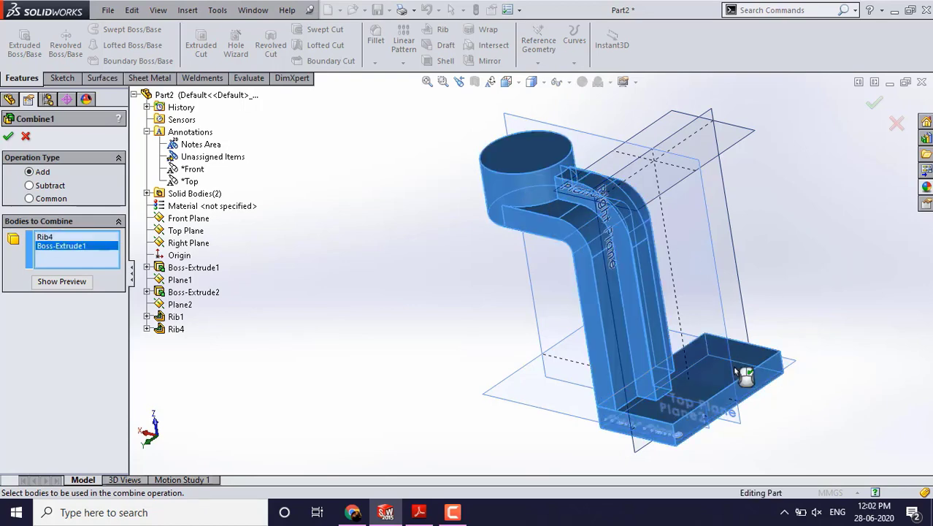
click(9, 138)
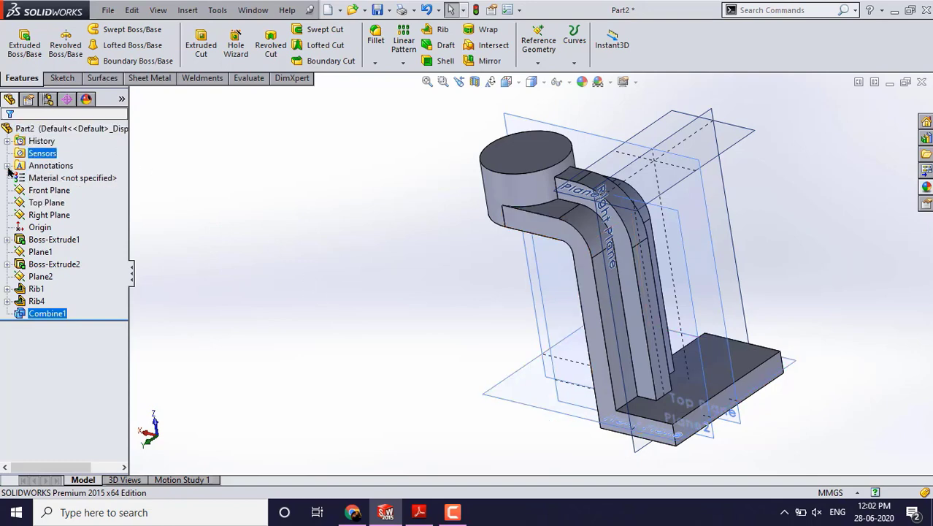
Fillet the short edge where the arm's side face meets the top of the base plate with a 32 mm radius
middle_drag(284, 265, 458, 487)
mouse_move(418, 511)
click(452, 447)
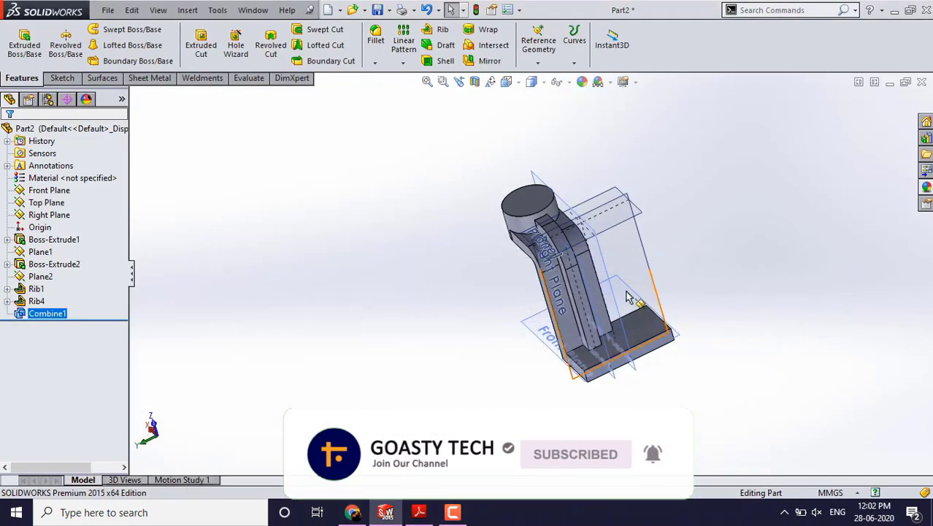
middle_drag(613, 292, 588, 310)
scroll(648, 343, down, 5)
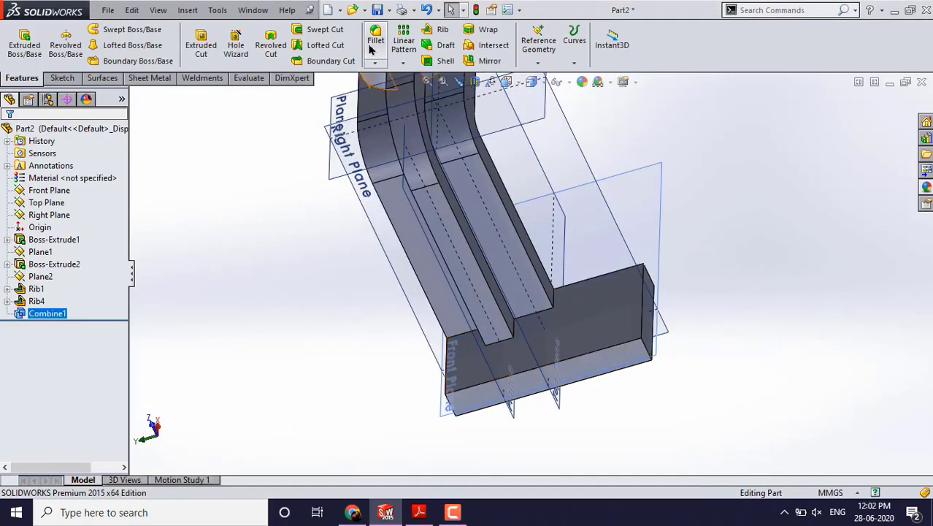
click(373, 38)
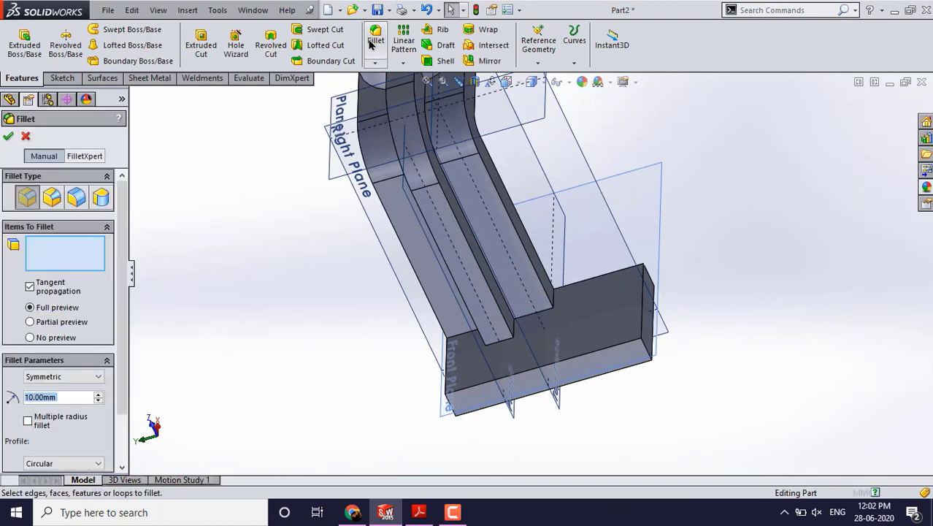
scroll(560, 315, down, 2)
click(548, 329)
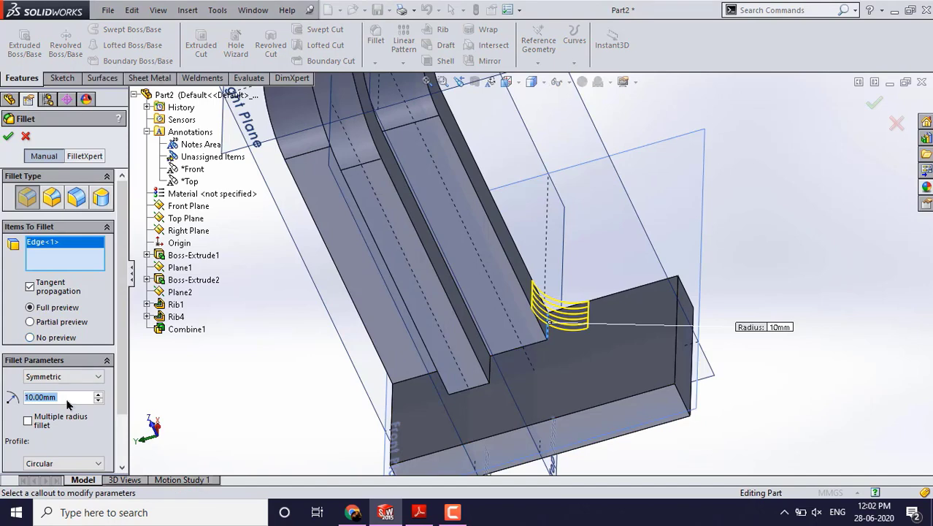
text(32)
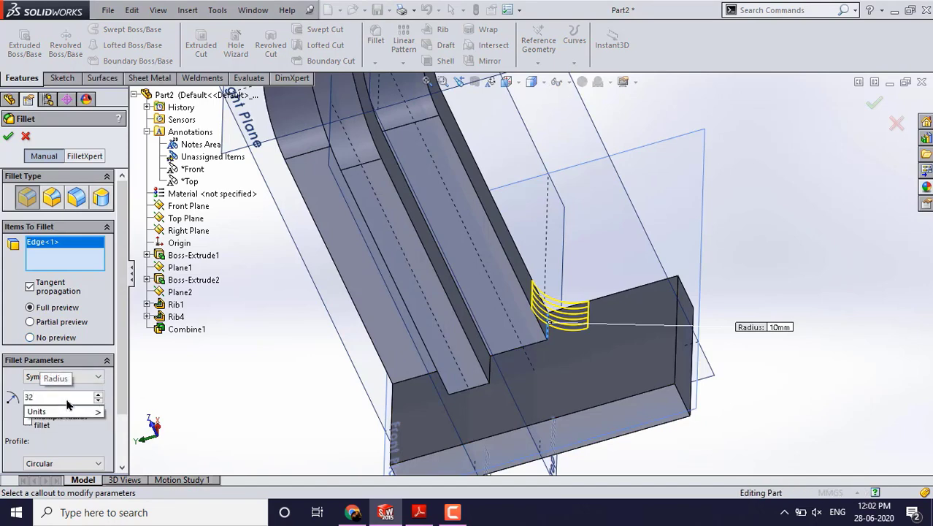
key(Return)
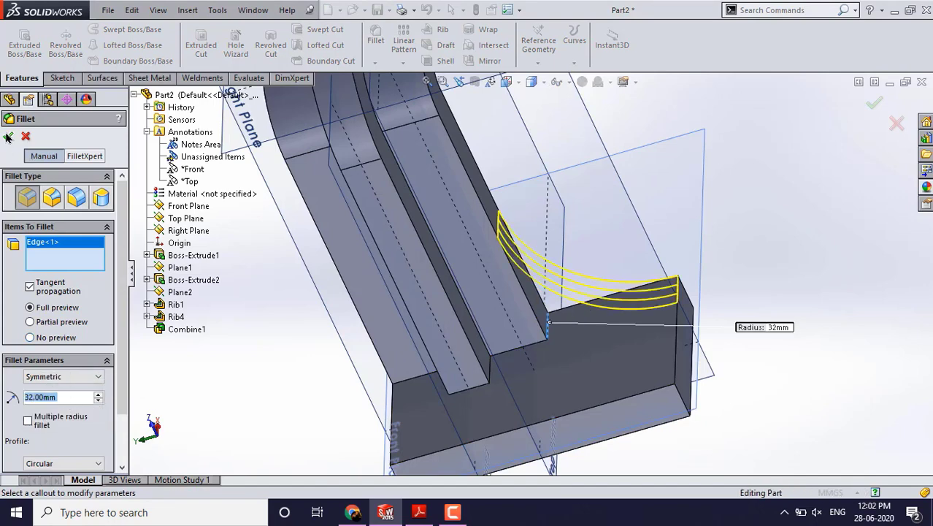
click(9, 137)
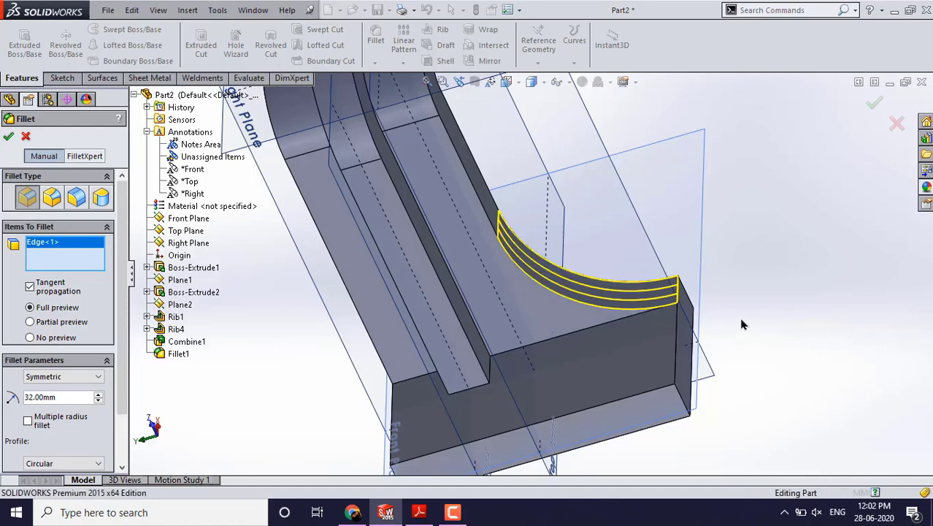
Check the PDF drawing and fillet the edge where the central rib's outer face meets the base plate with a 25 mm radius
scroll(743, 323, up, 2)
middle_drag(465, 275, 467, 458)
scroll(447, 279, up, 3)
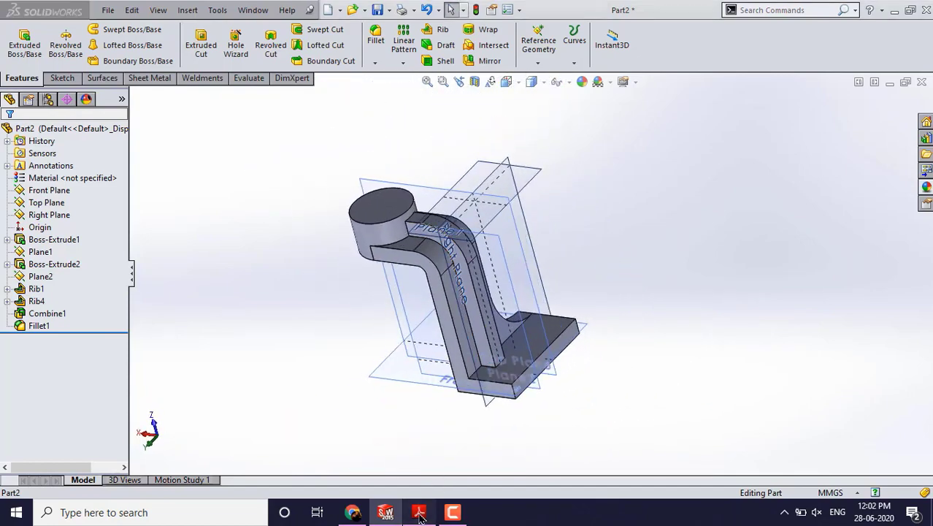
click(419, 514)
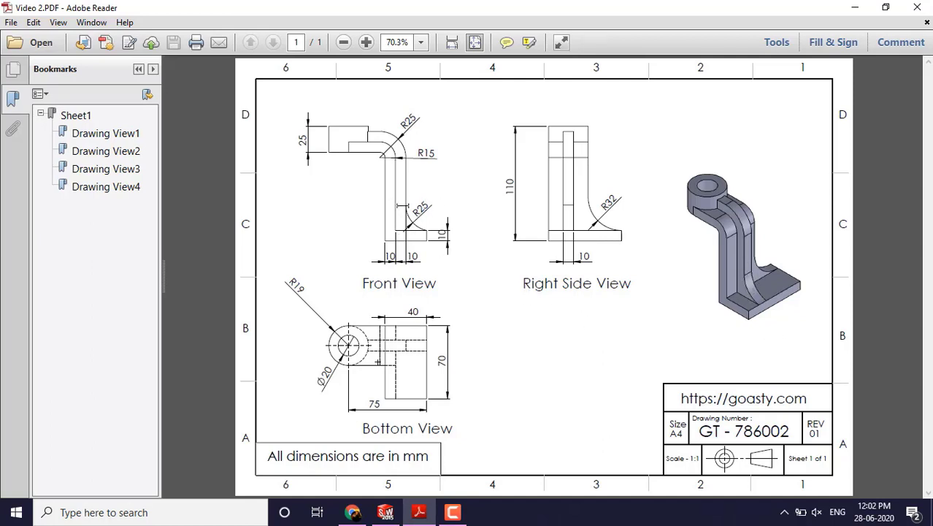
click(854, 8)
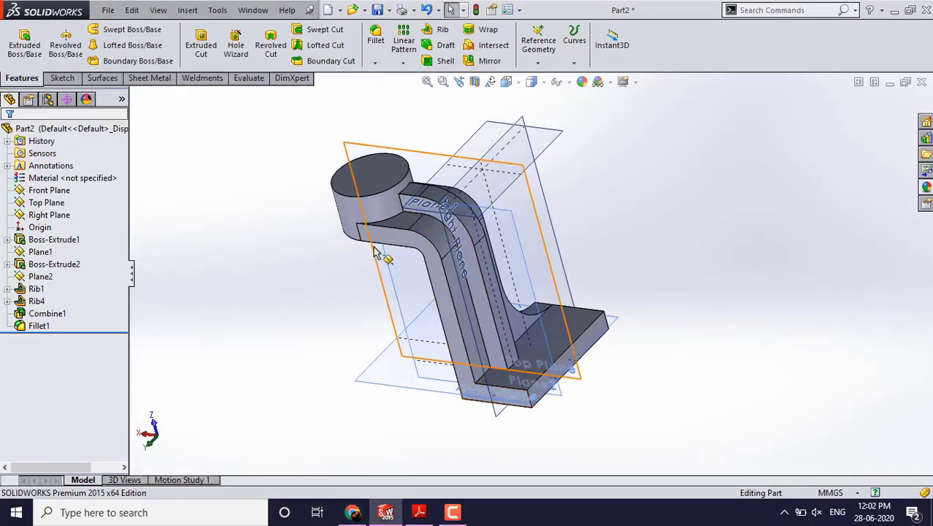
click(375, 42)
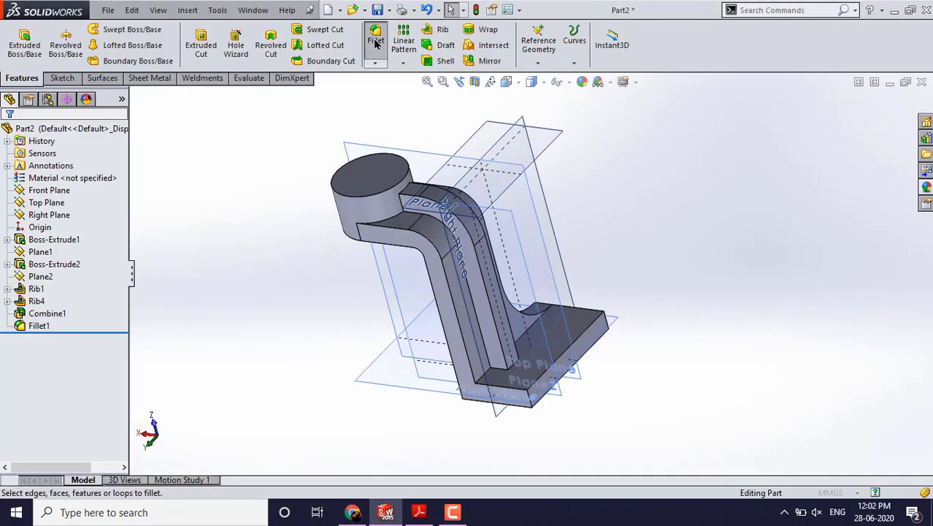
scroll(447, 363, down, 2)
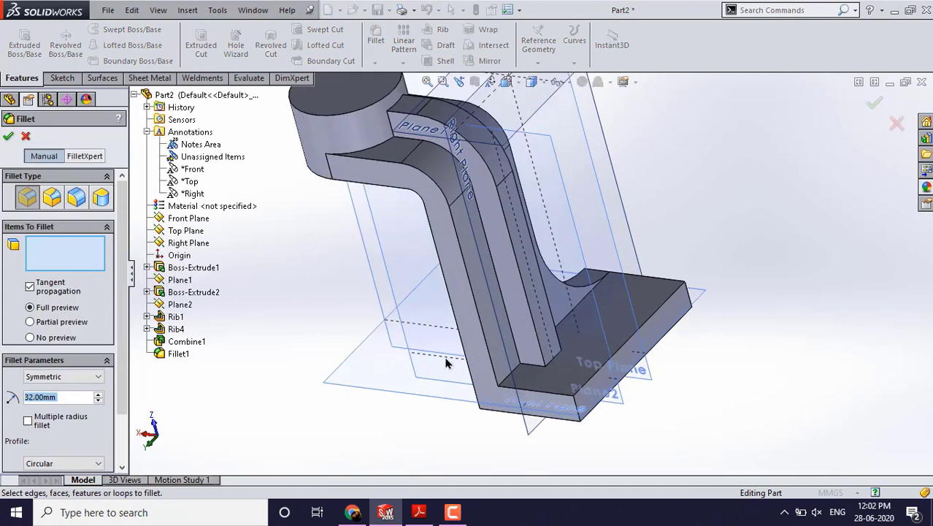
click(554, 363)
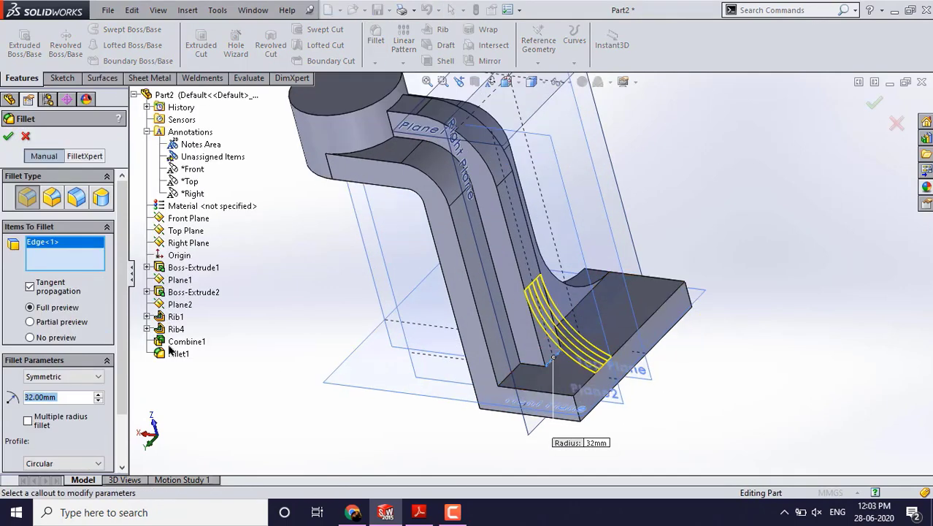
text(25)
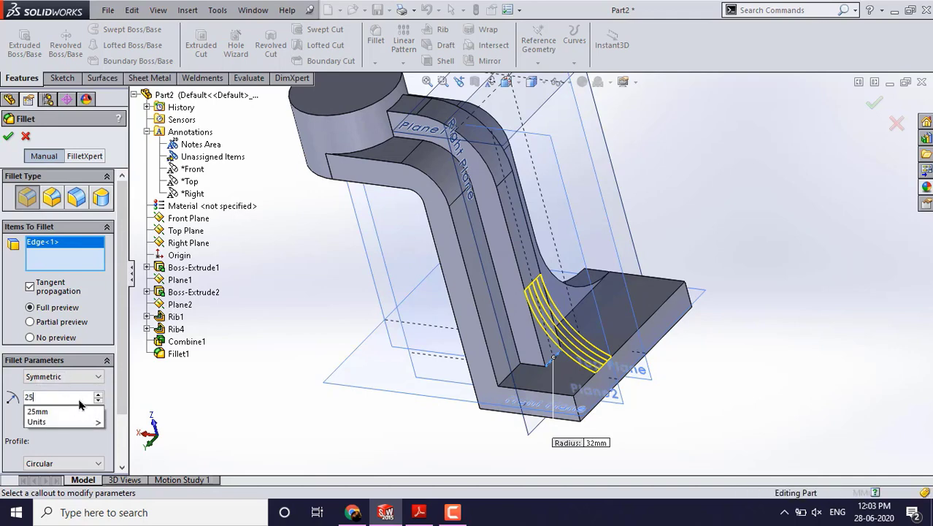
key(Return)
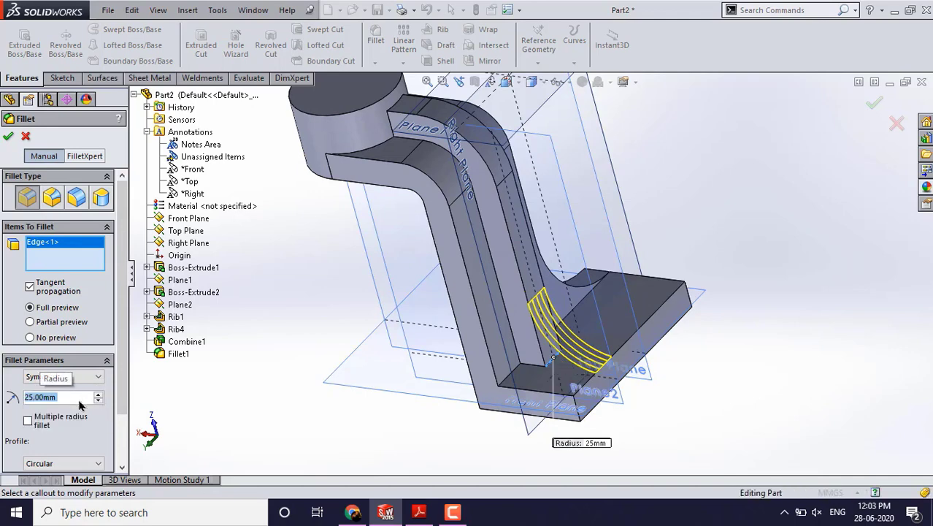
click(7, 137)
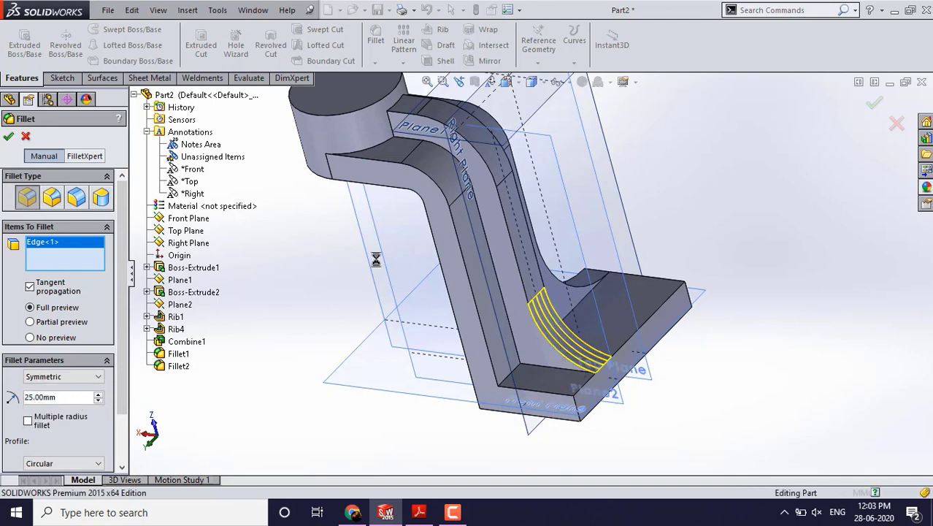
scroll(346, 286, up, 1)
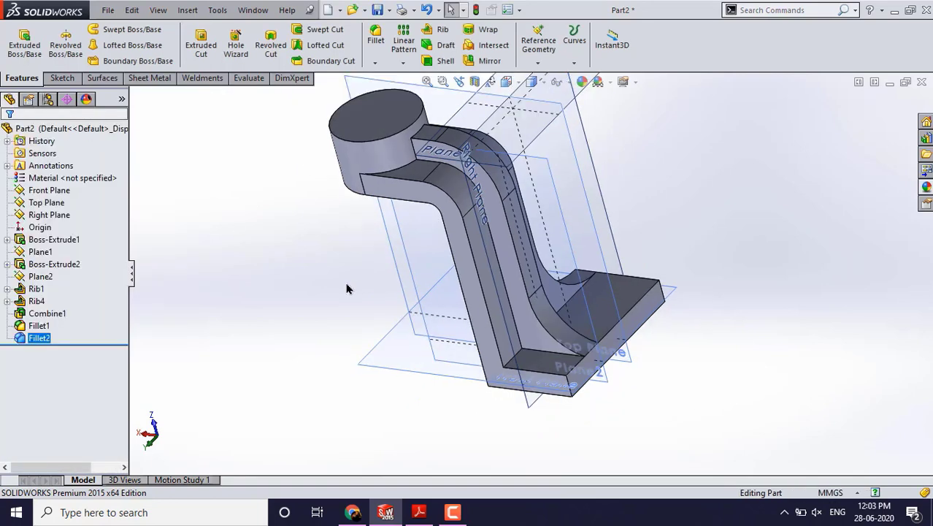
scroll(690, 273, up, 1)
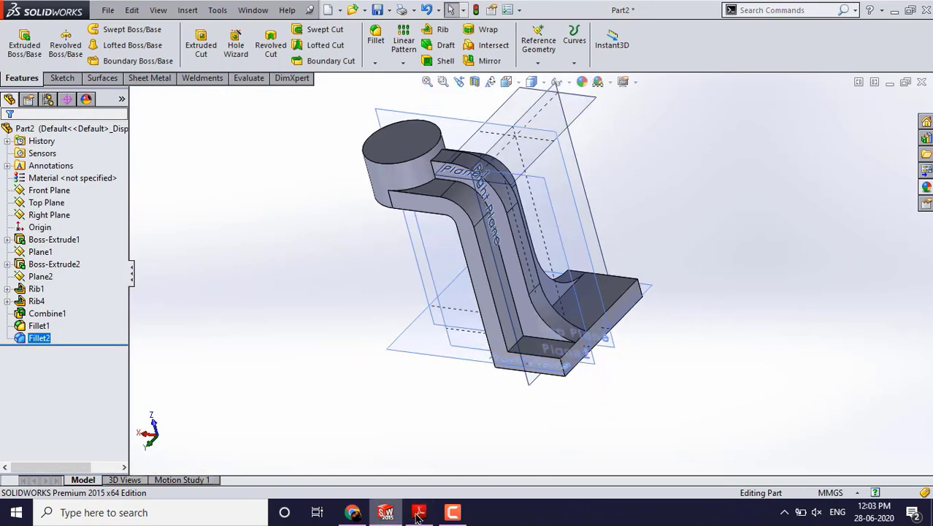
Check the PDF drawing and place a Hole Wizard slot position near the center of the cylindrical boss's top face
click(419, 512)
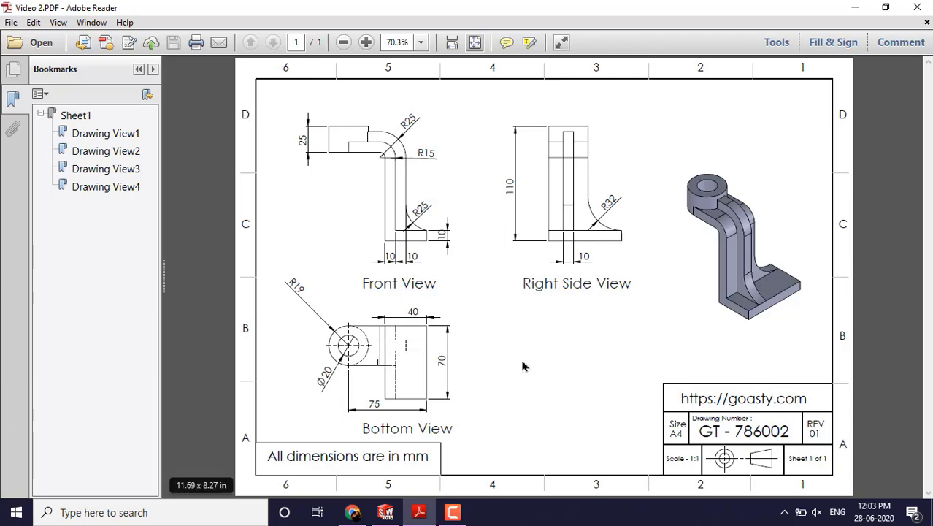
click(858, 6)
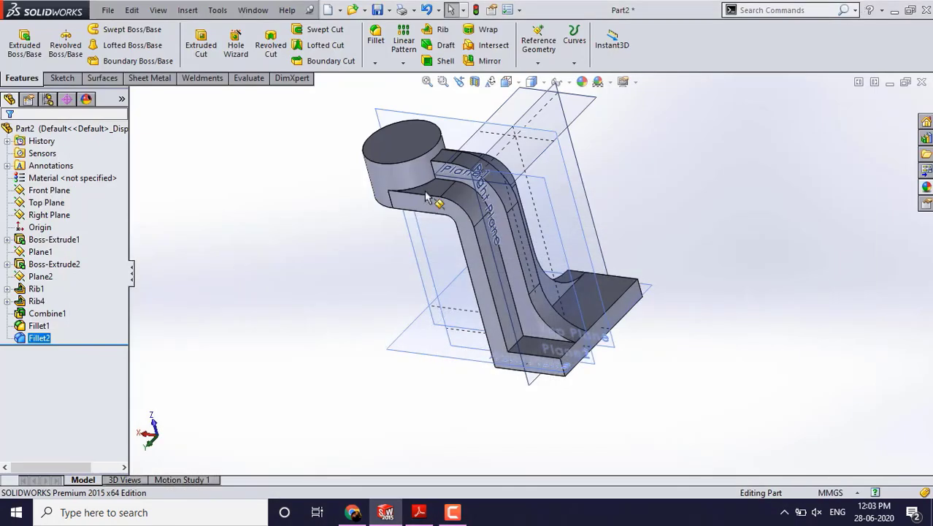
middle_drag(353, 199, 461, 172)
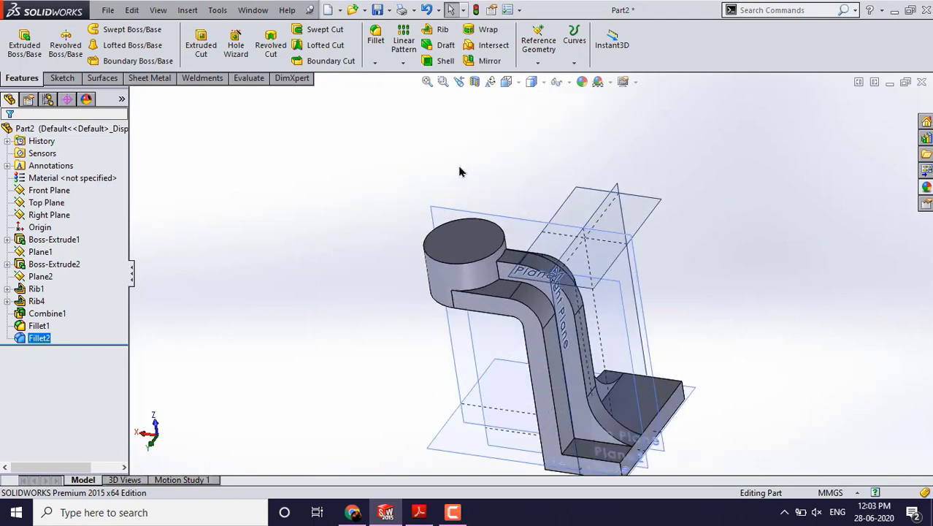
click(229, 46)
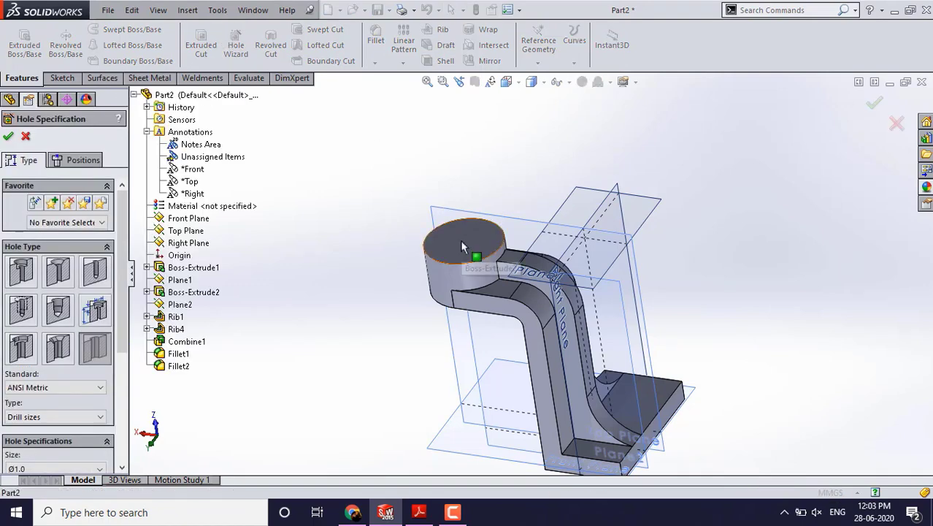
click(80, 162)
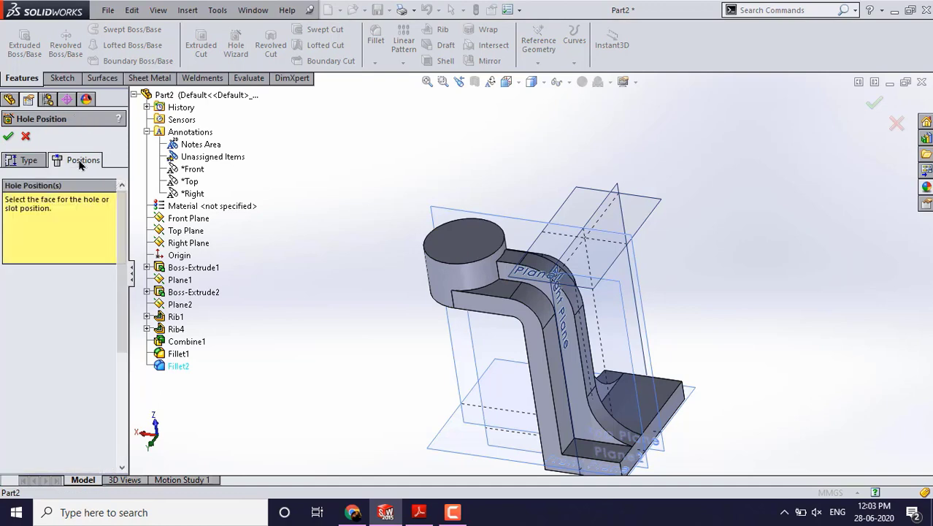
click(447, 232)
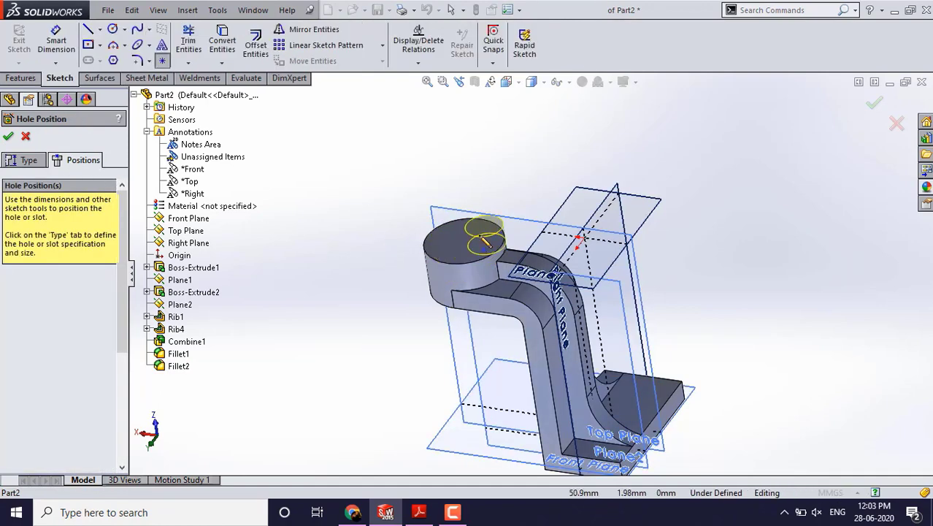
click(464, 242)
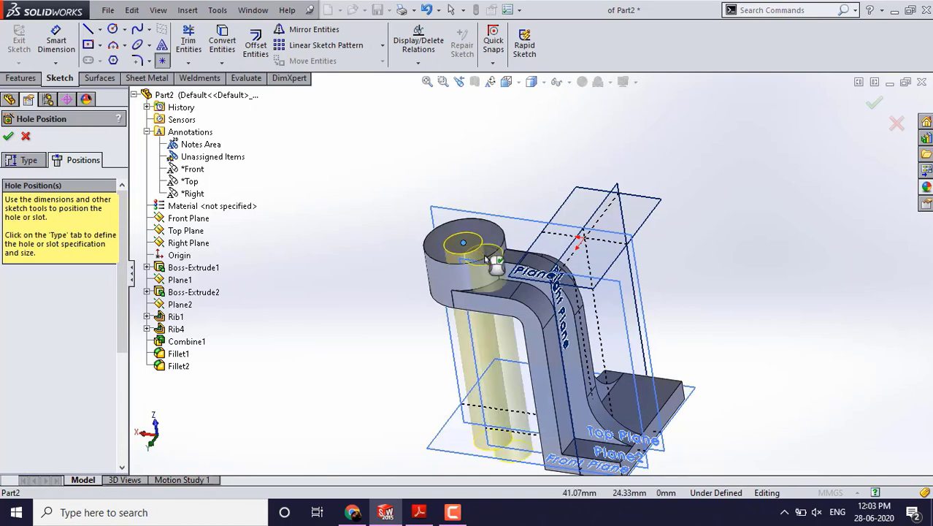
Make the hole's position point concentric with the circular edge of the boss's top face
middle_drag(526, 300, 497, 355)
scroll(496, 371, down, 3)
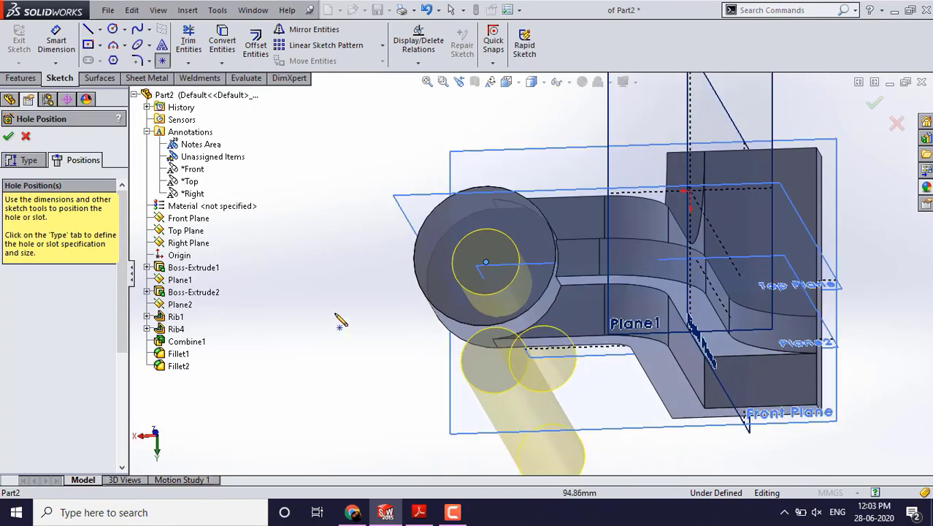
click(414, 255)
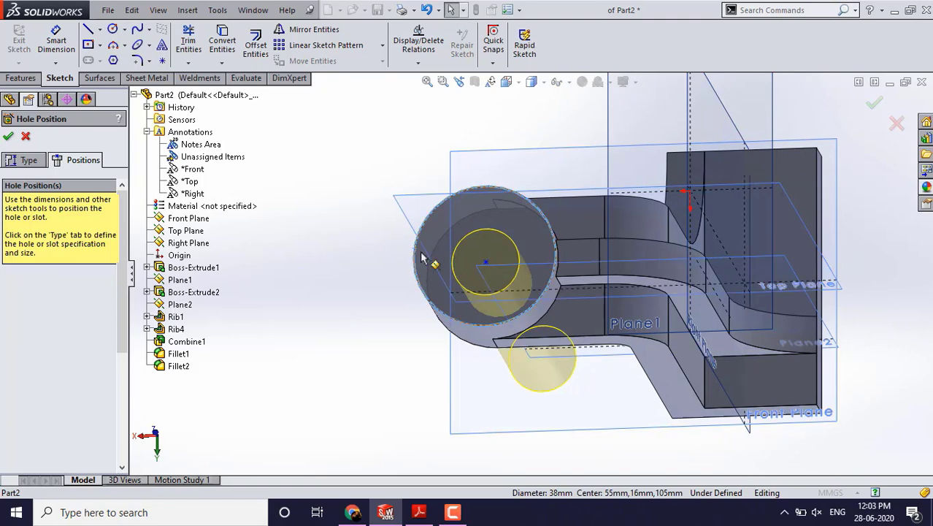
ctrl+click(486, 264)
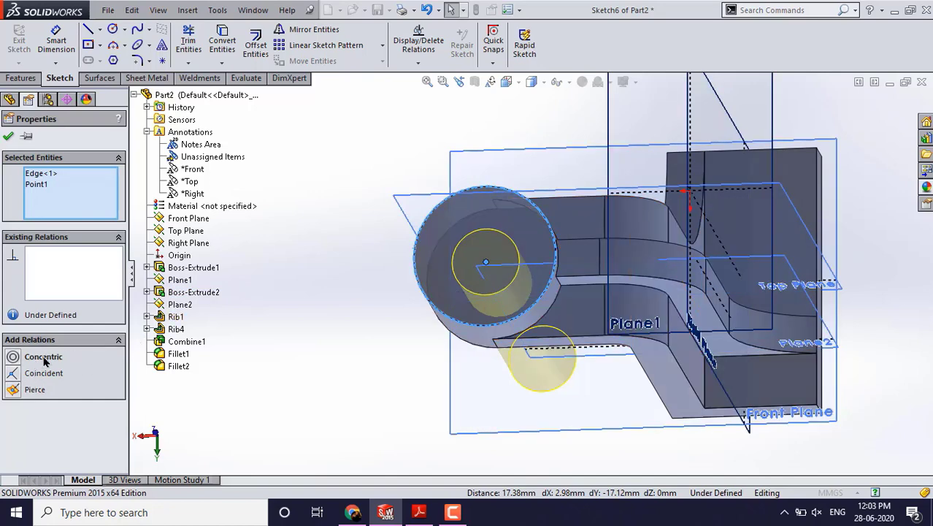
click(43, 356)
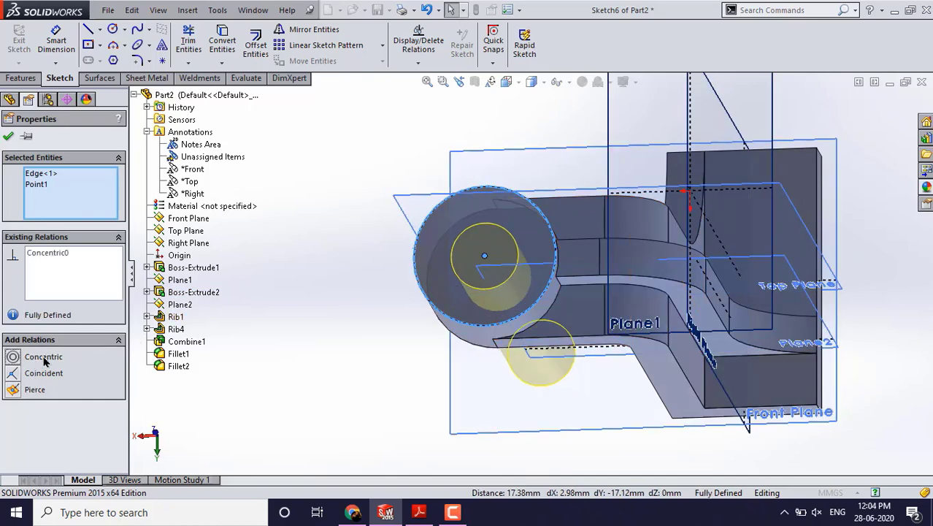
click(8, 137)
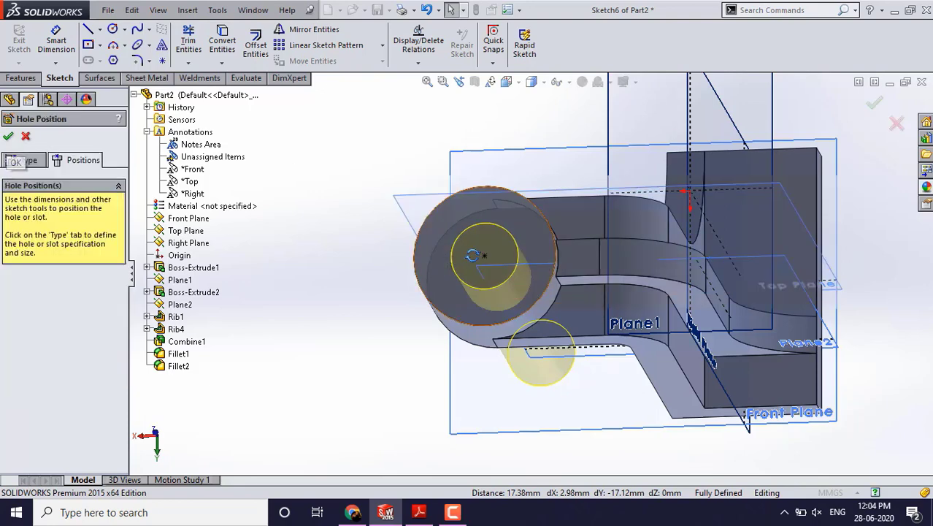
middle_drag(476, 254, 426, 226)
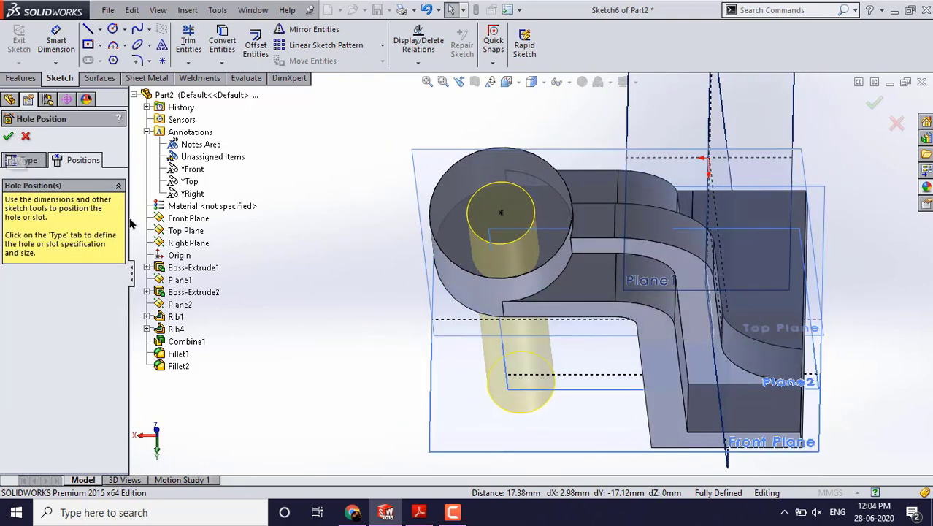
Set the hole's custom diameter to 20 mm and create the Through All hole in the boss
click(27, 161)
scroll(123, 406, down, 5)
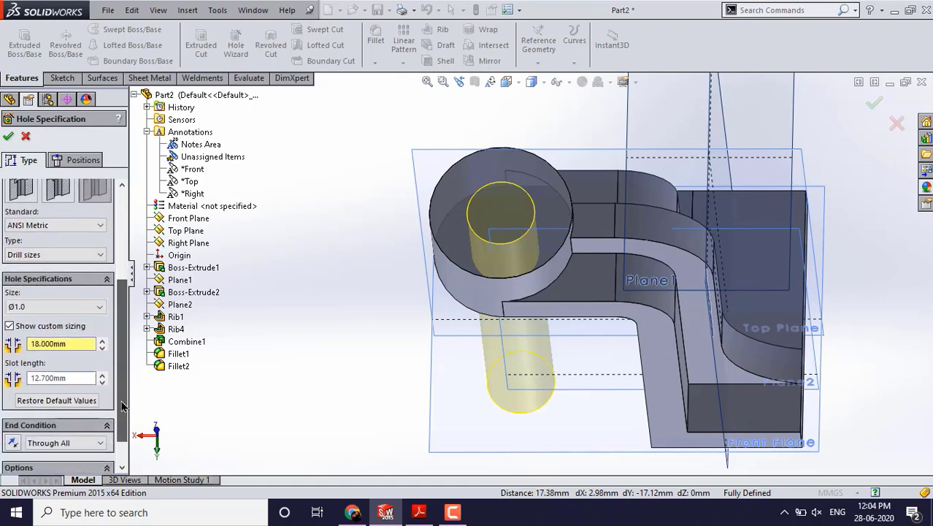
scroll(123, 406, down, 1)
double_click(76, 307)
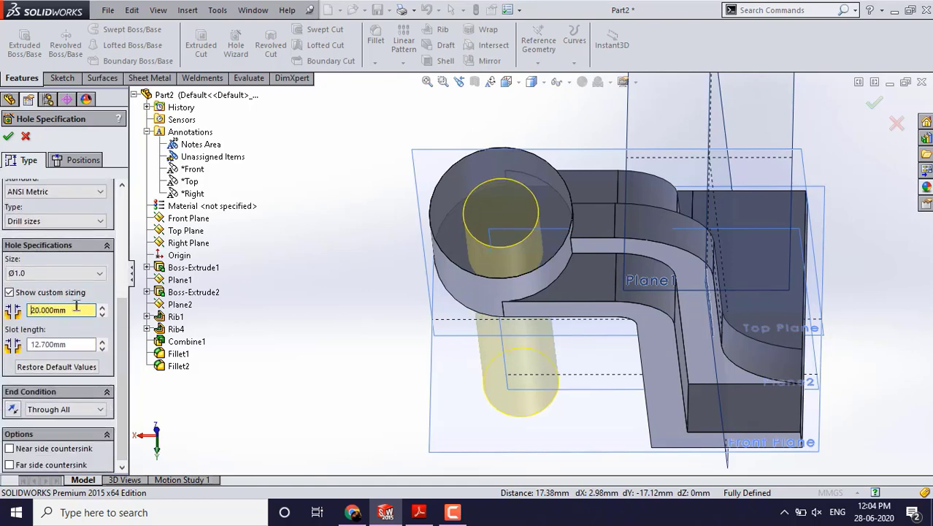
click(9, 137)
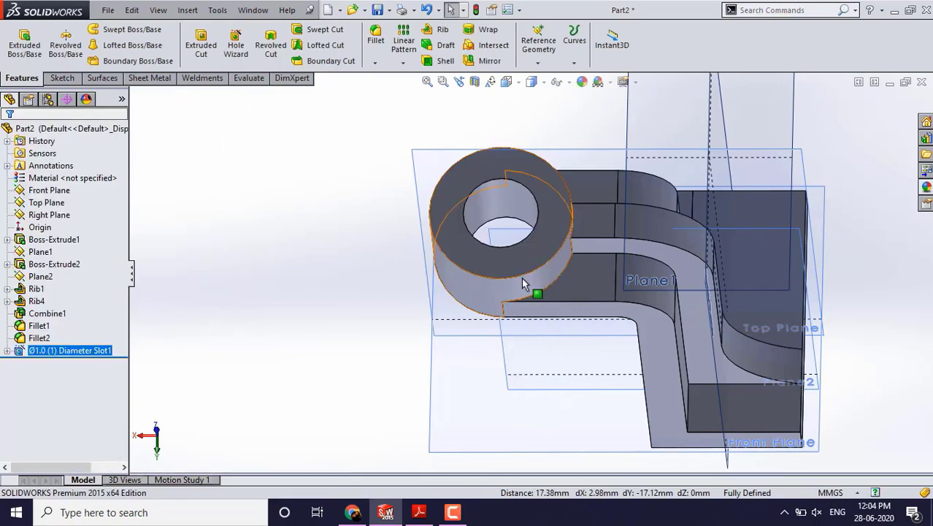
Examine the finished bracket from several angles and compare it with the views in the PDF drawing
middle_drag(521, 277, 455, 204)
scroll(455, 203, up, 5)
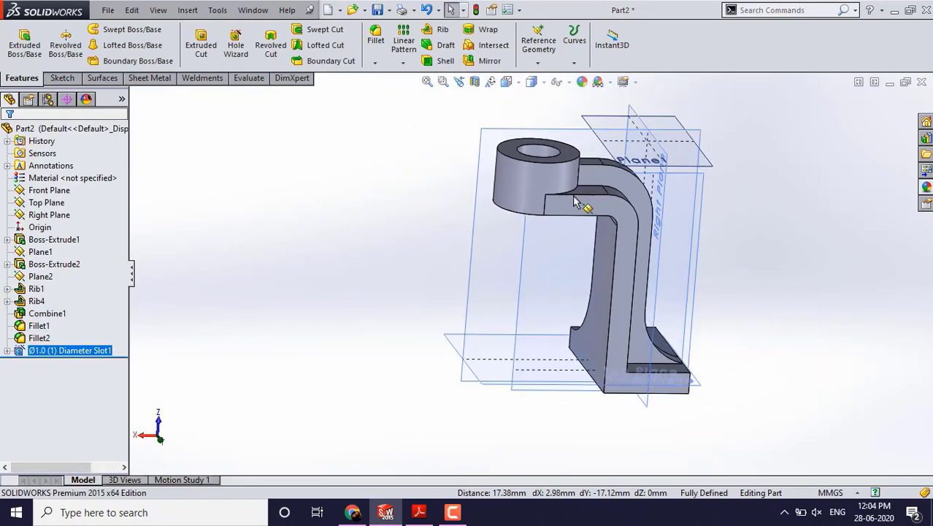
middle_drag(598, 285, 559, 306)
click(419, 511)
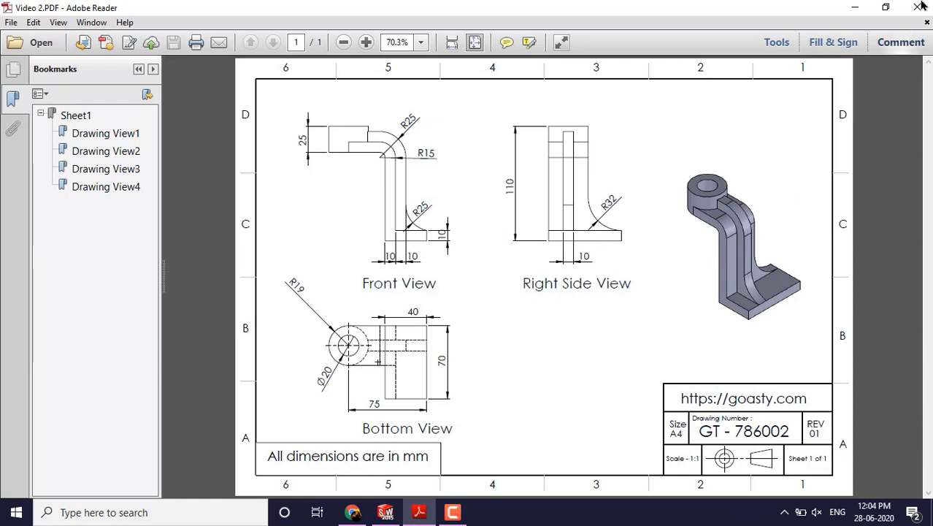
click(859, 7)
middle_drag(432, 331, 364, 355)
key(z)
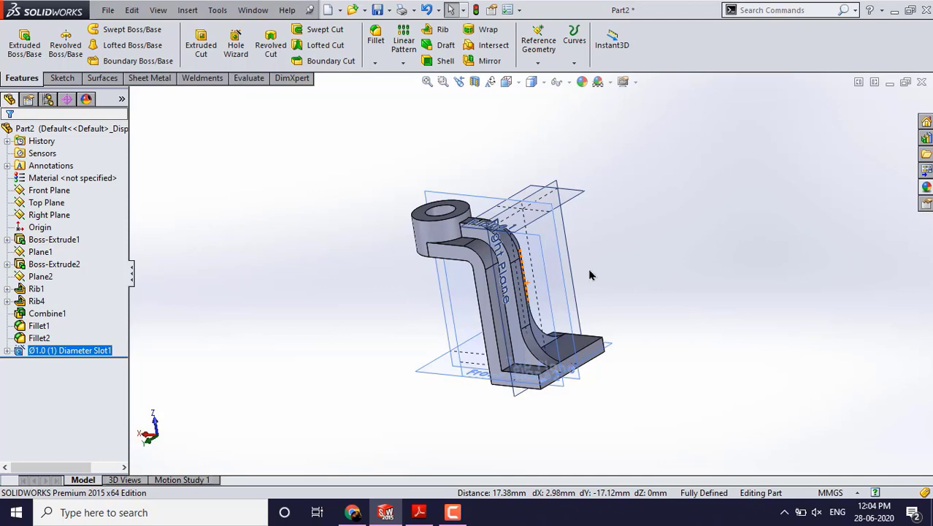
scroll(407, 302, down, 2)
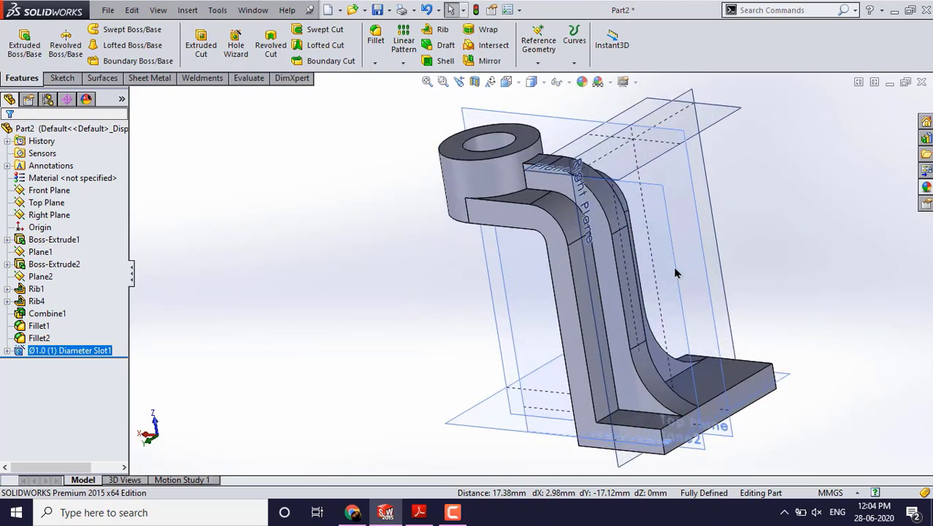
scroll(676, 273, up, 2)
scroll(661, 278, down, 1)
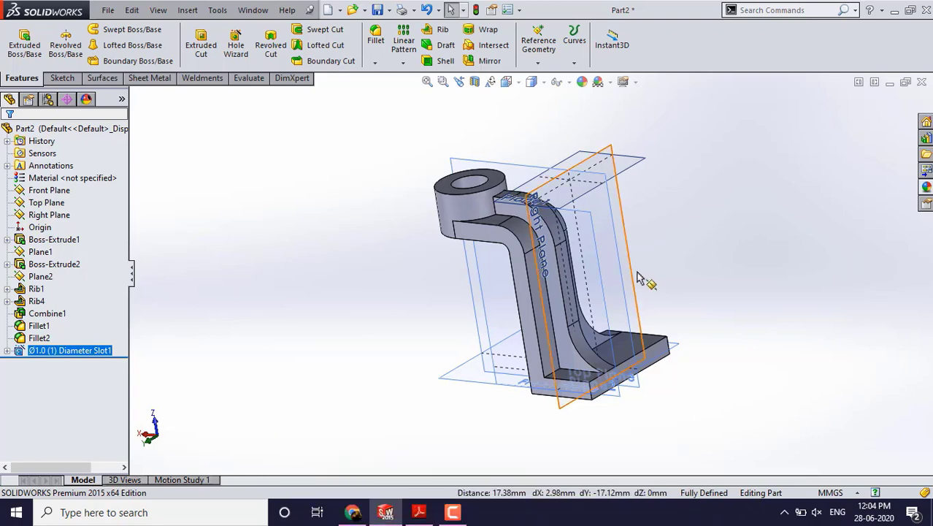
scroll(640, 276, down, 1)
scroll(641, 278, up, 1)
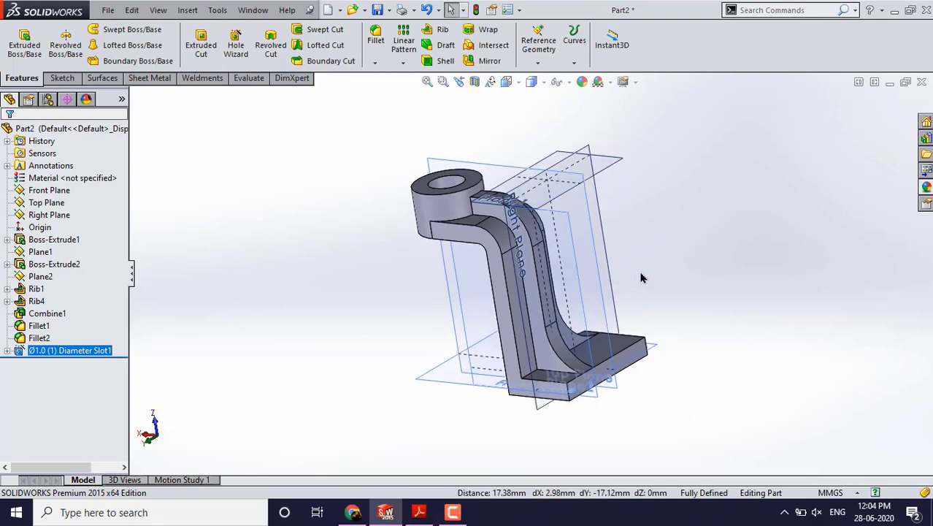
Switch to Chrome and look through the Solidworks Exercise 2 page down to the PDF download link
click(352, 512)
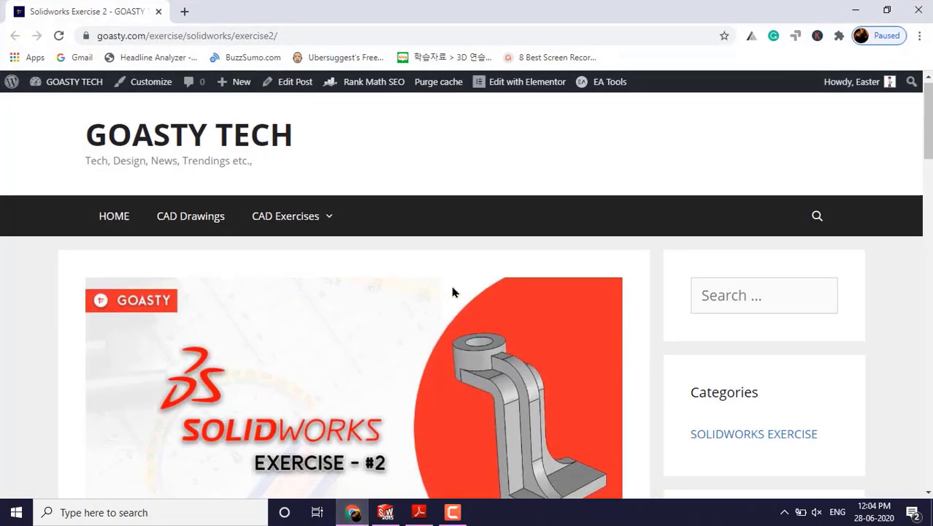
scroll(451, 290, down, 4)
scroll(493, 198, up, 2)
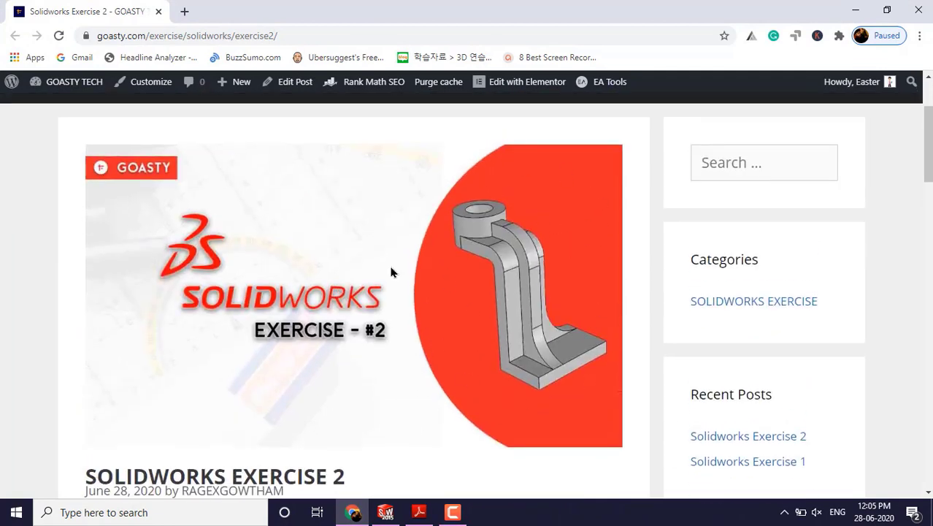
scroll(438, 292, down, 3)
scroll(427, 326, down, 1)
scroll(453, 332, up, 6)
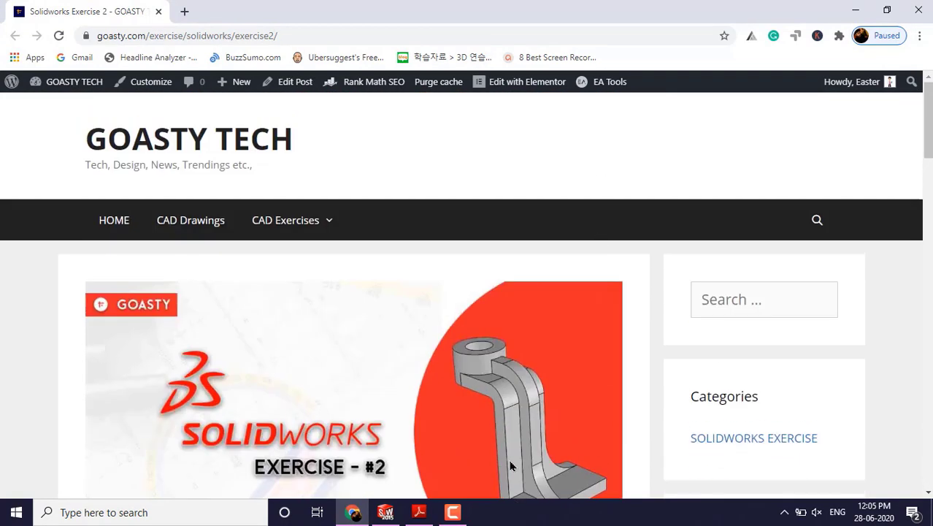
scroll(485, 339, down, 12)
scroll(484, 343, down, 7)
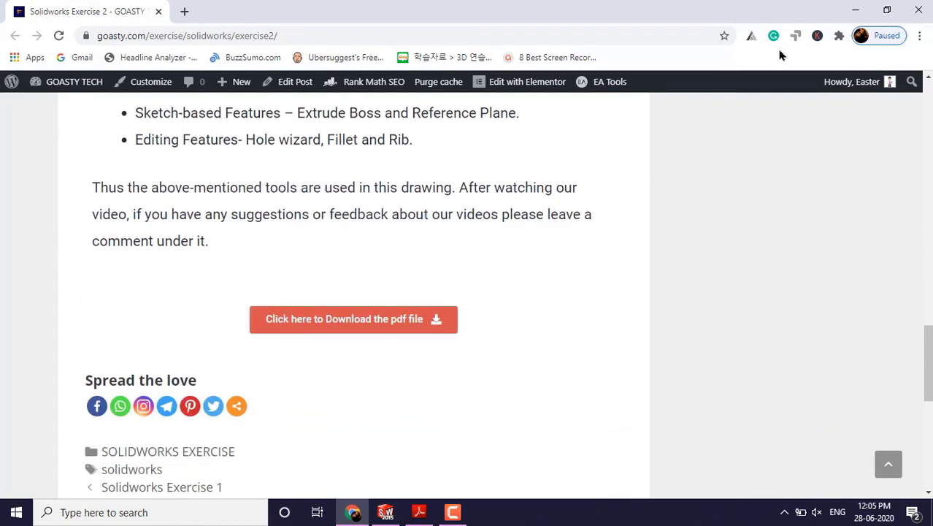
click(855, 9)
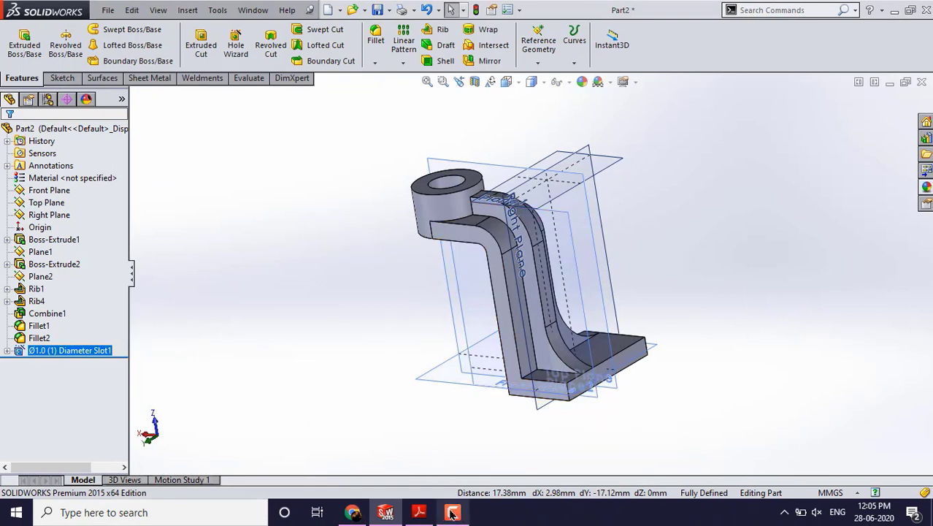
click(523, 475)
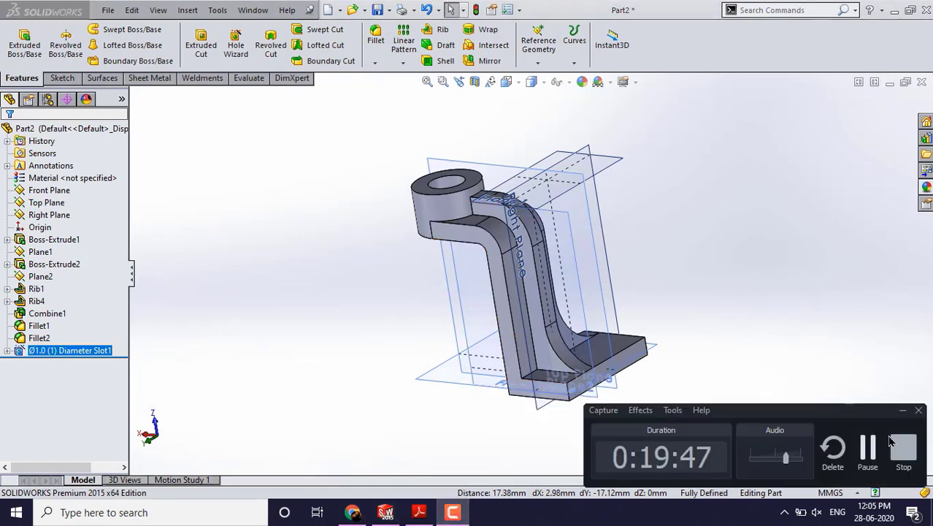